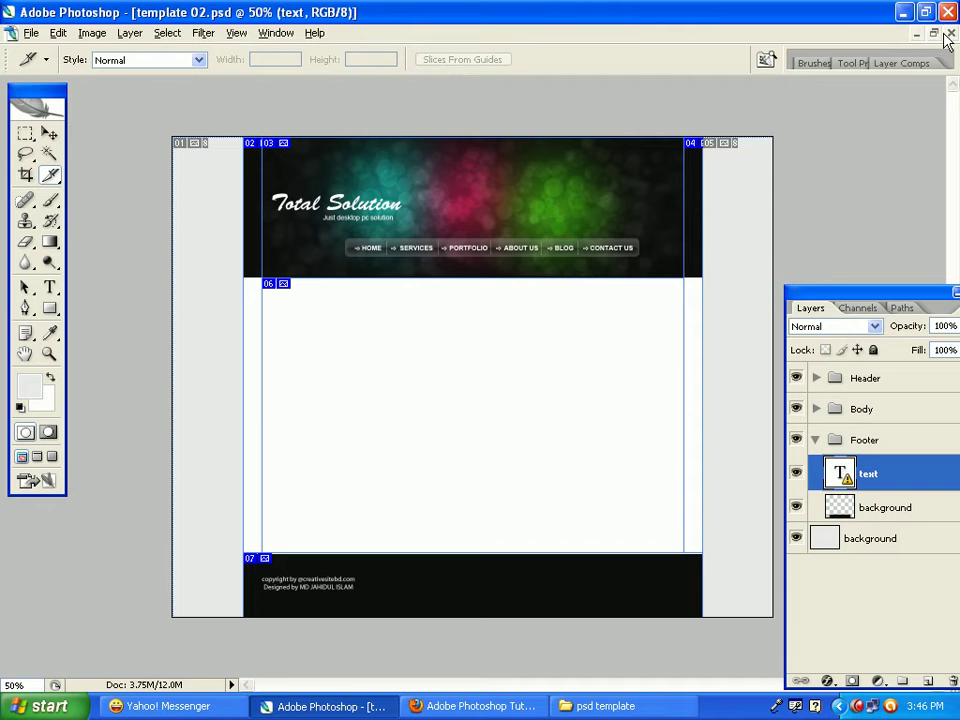
Step: Close the open template and start a new document 1280 pixels wide and 1024 pixels high
left_click(948, 33)
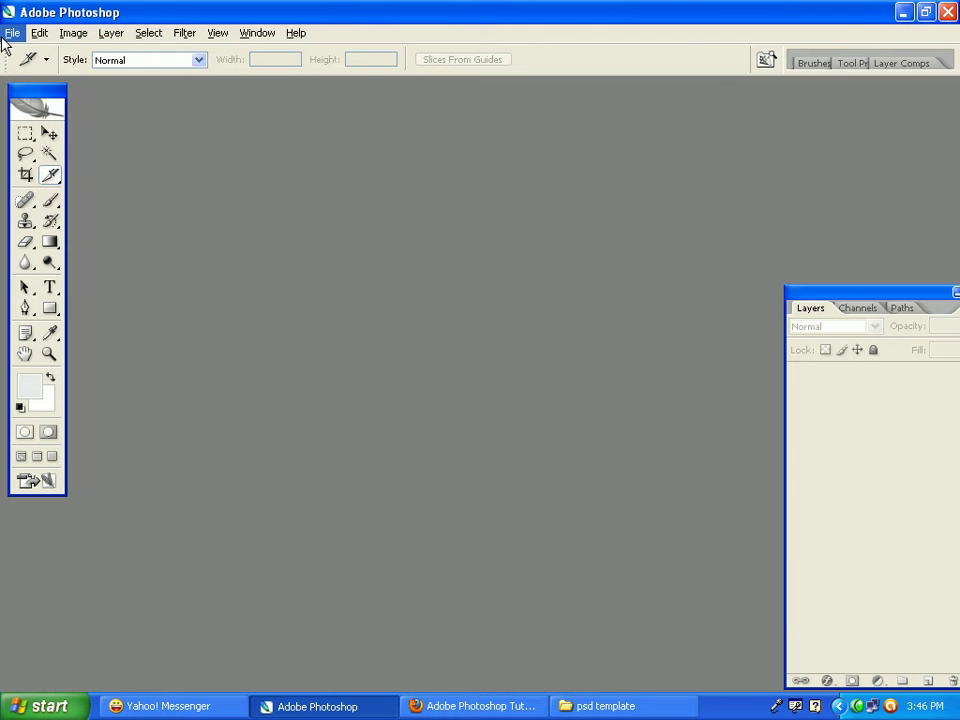
left_click(8, 34)
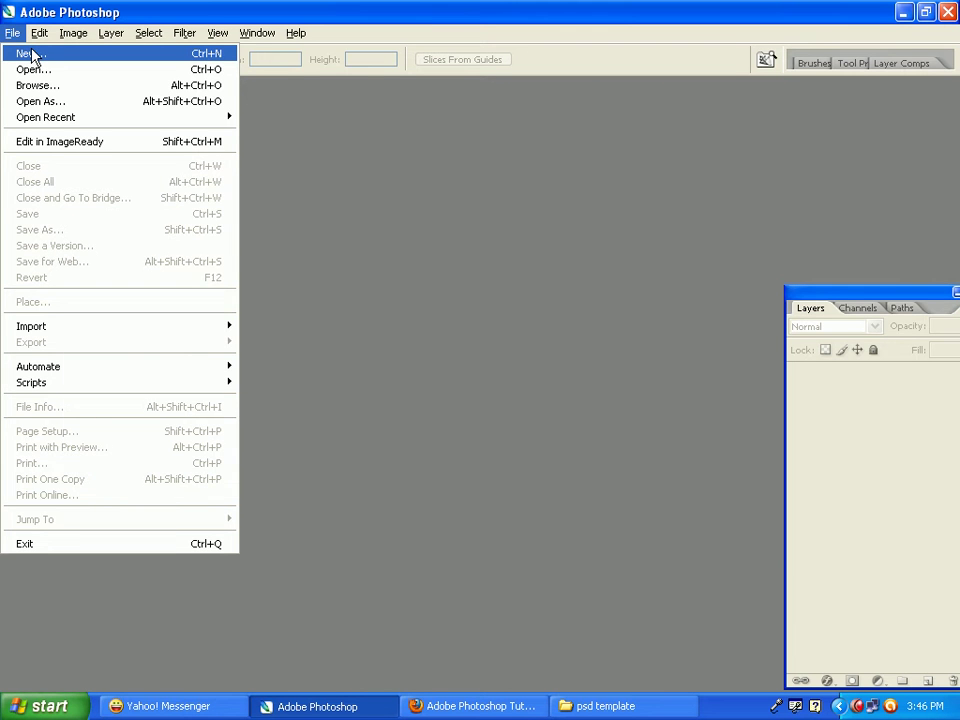
left_click(33, 55)
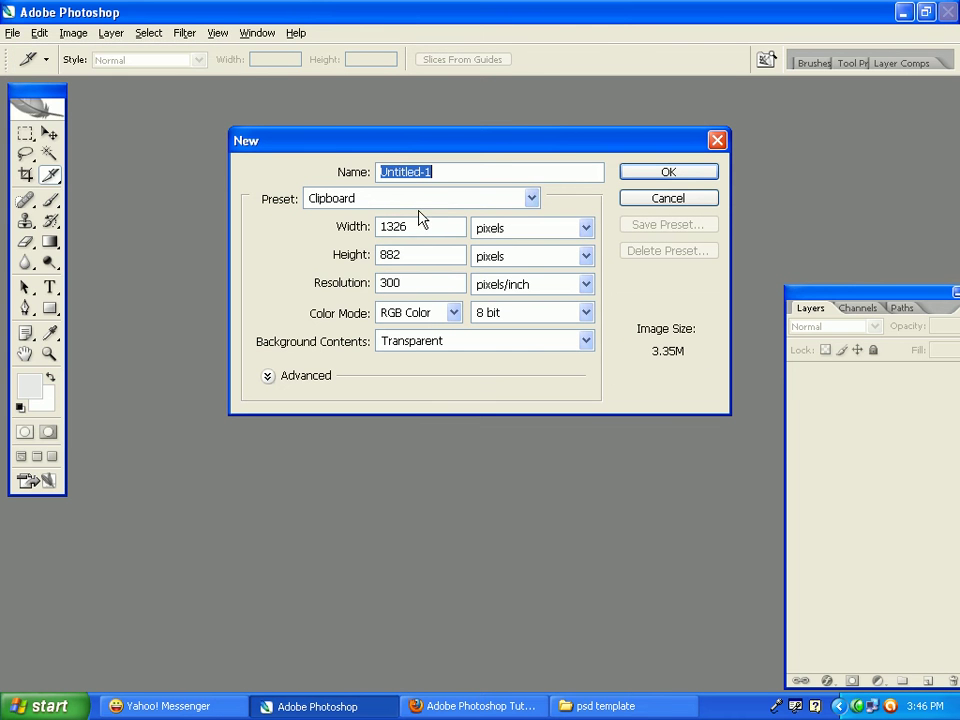
left_click_drag(418, 226, 356, 224)
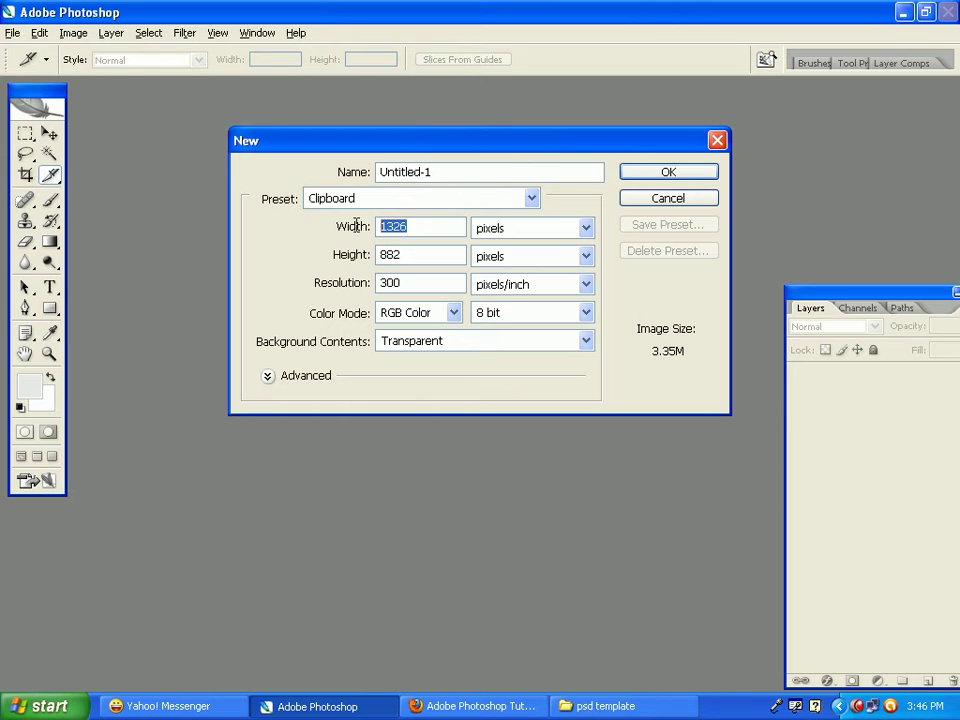
type("1280")
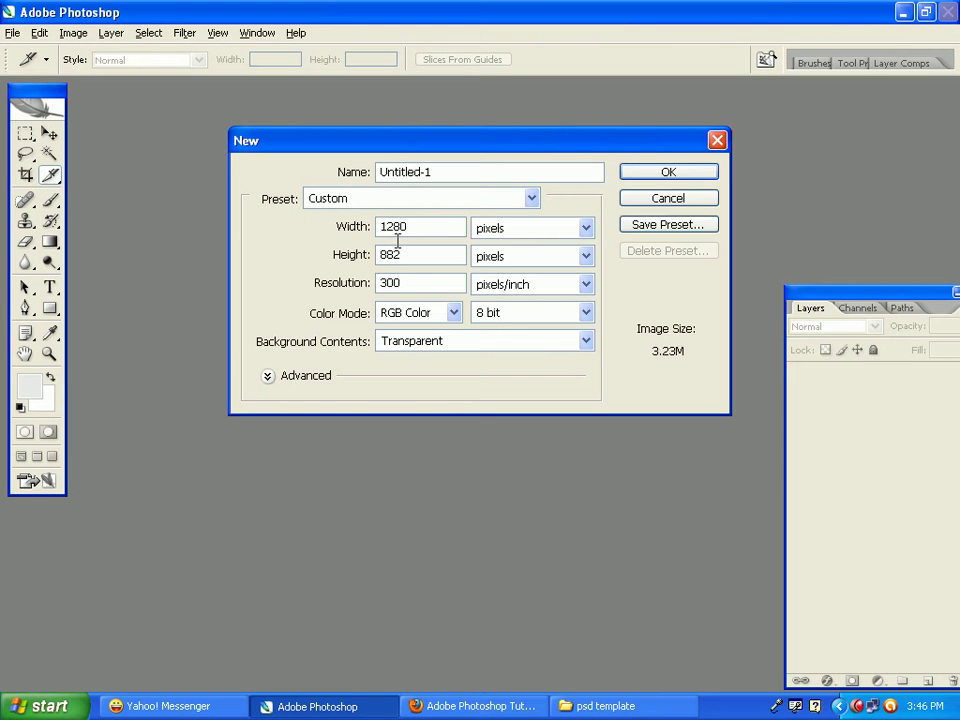
left_click_drag(407, 257, 348, 262)
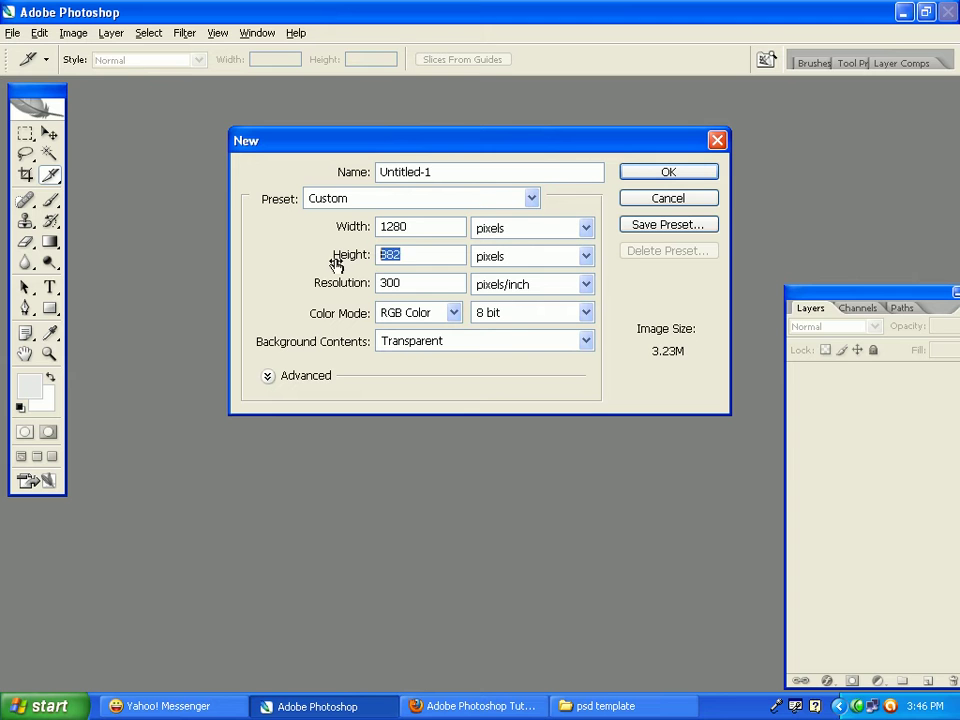
type("1024")
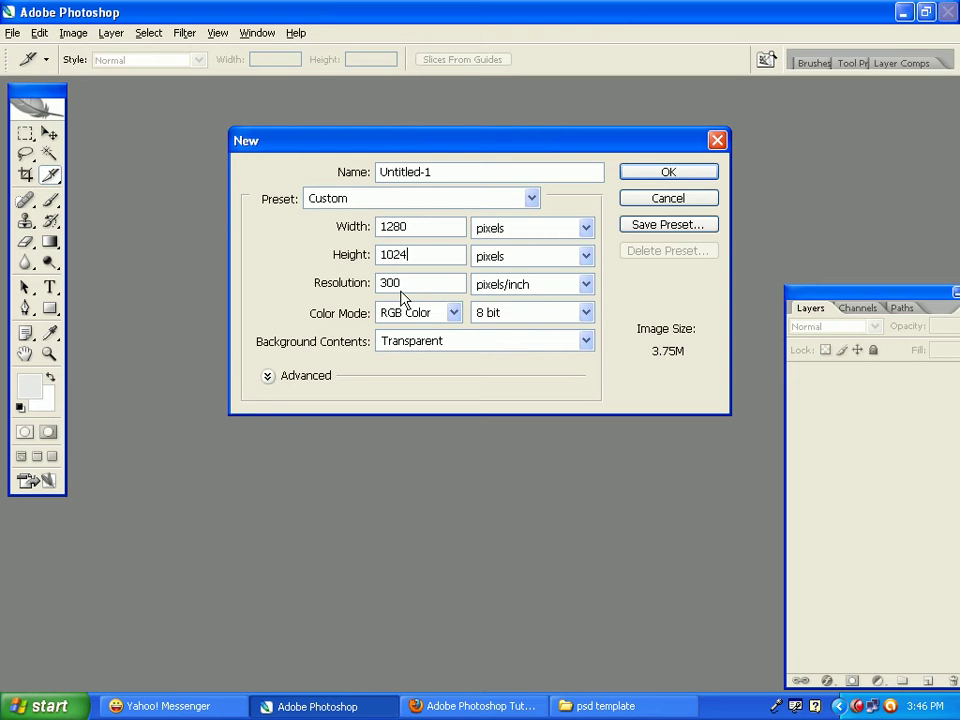
Step: Set the new document's background contents to Transparent, create it, and maximize its window
left_click(453, 342)
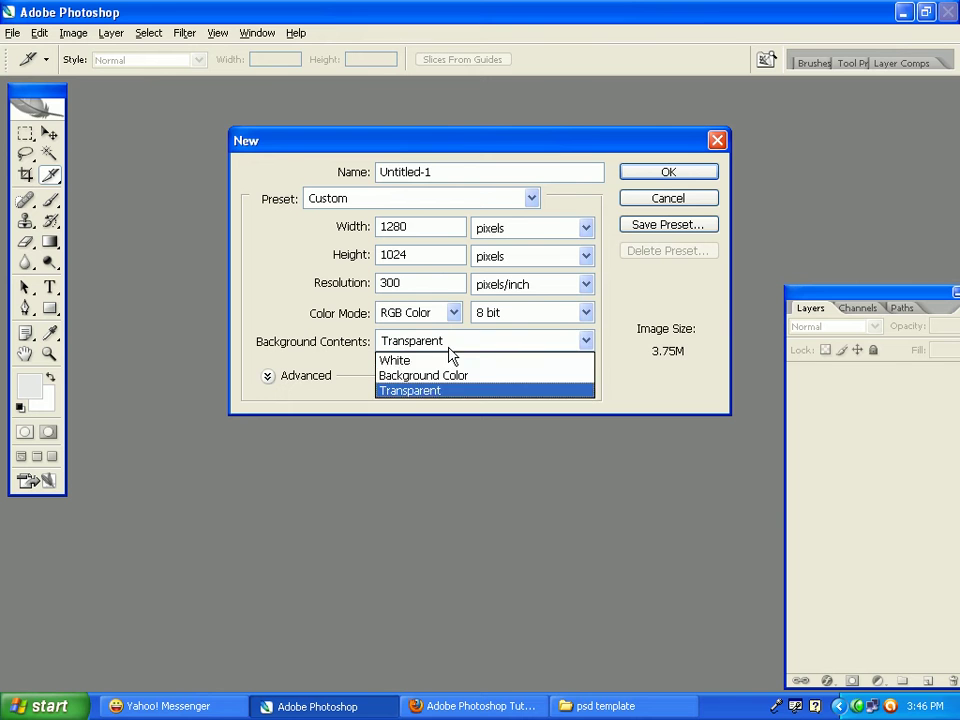
left_click(443, 361)
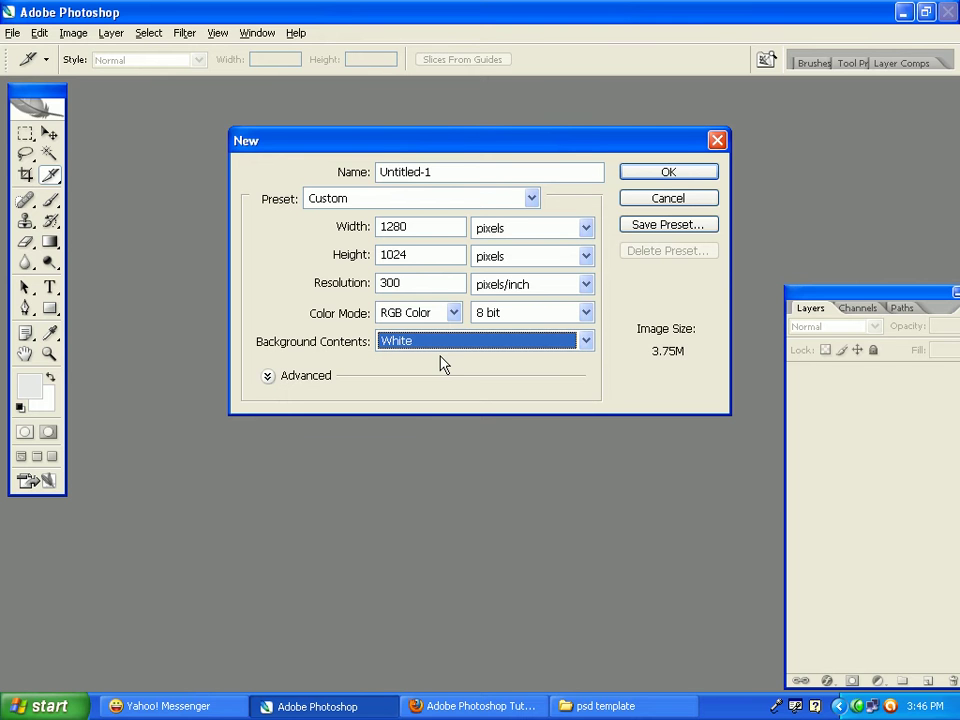
left_click(443, 349)
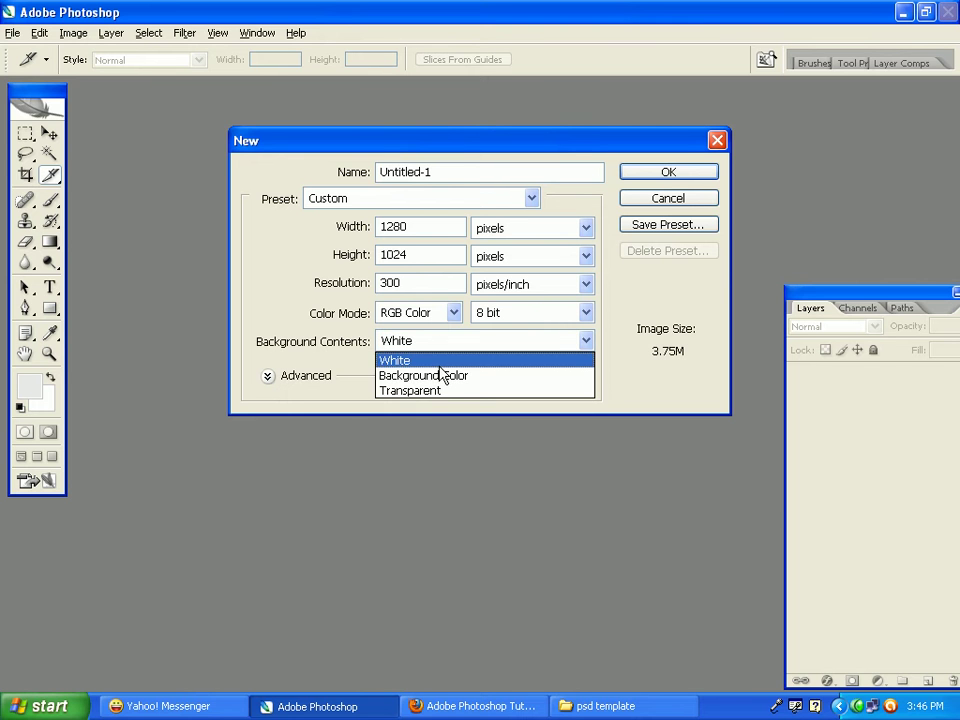
left_click(439, 393)
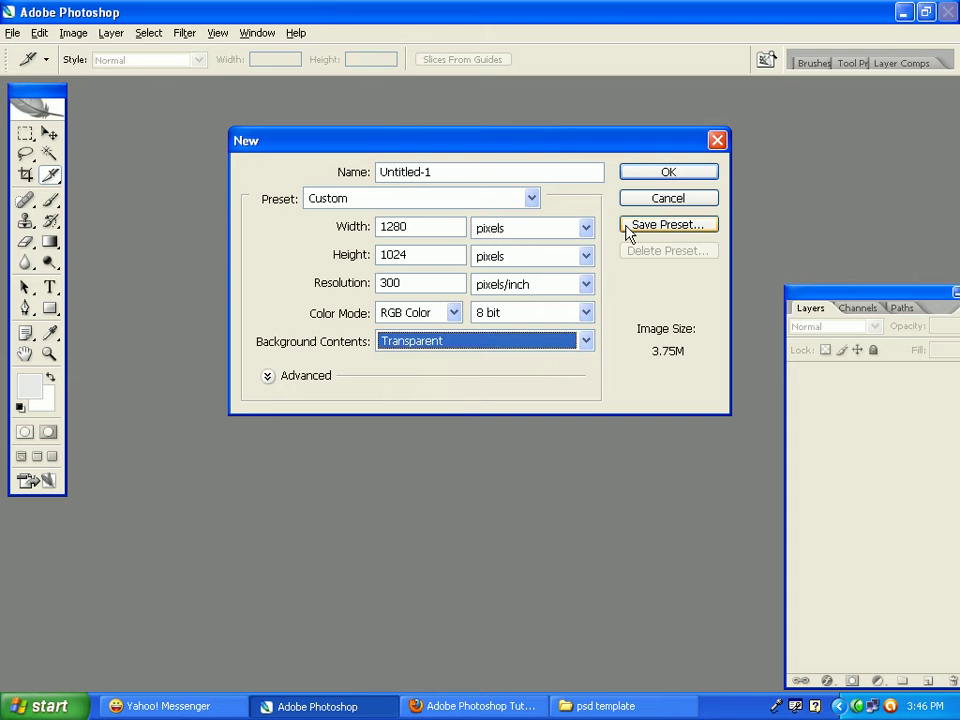
left_click(679, 176)
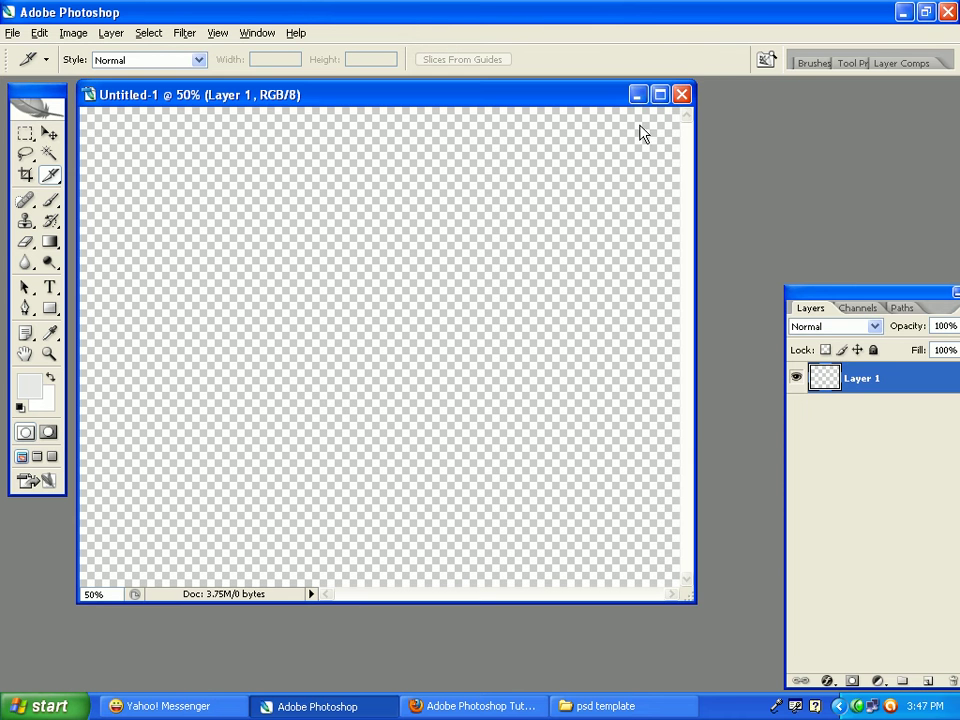
left_click(660, 95)
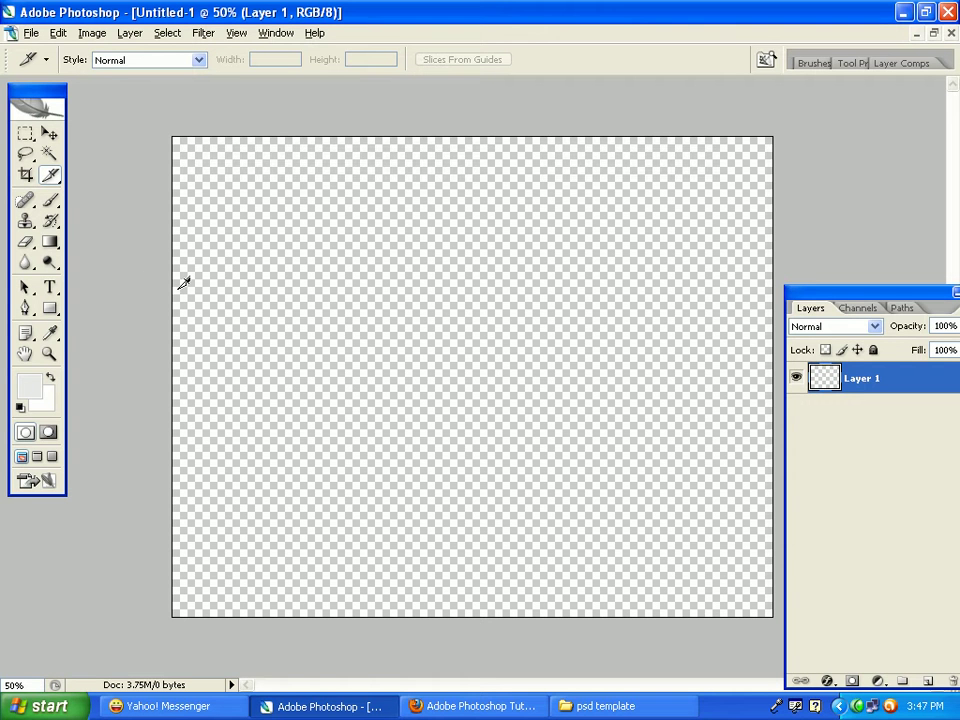
Step: Set the foreground color to hex eaeaea
left_click(28, 396)
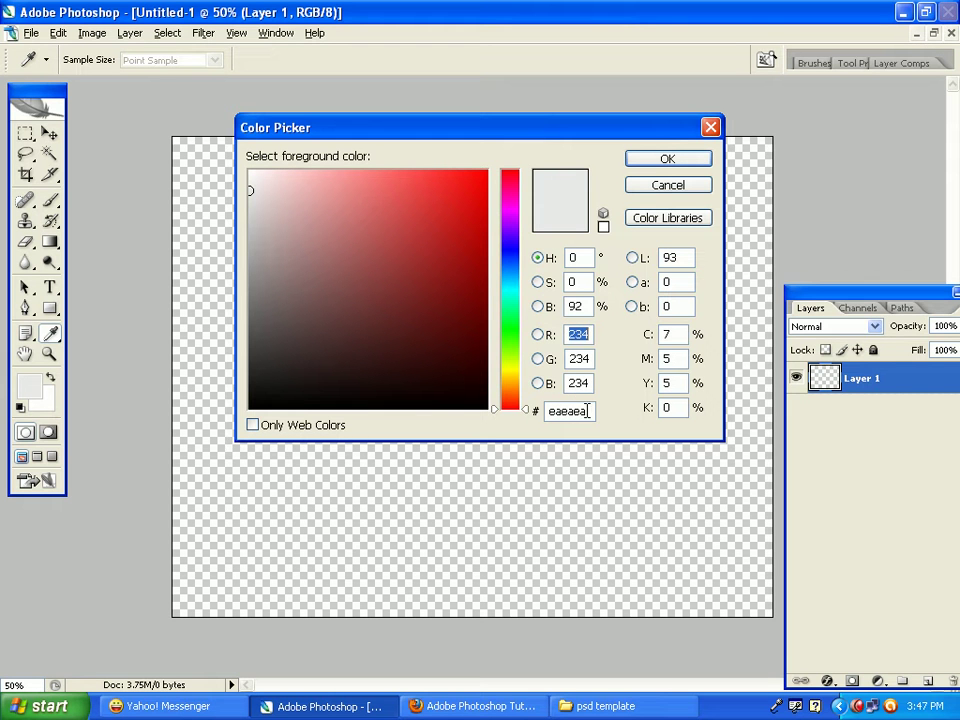
left_click_drag(587, 410, 526, 412)
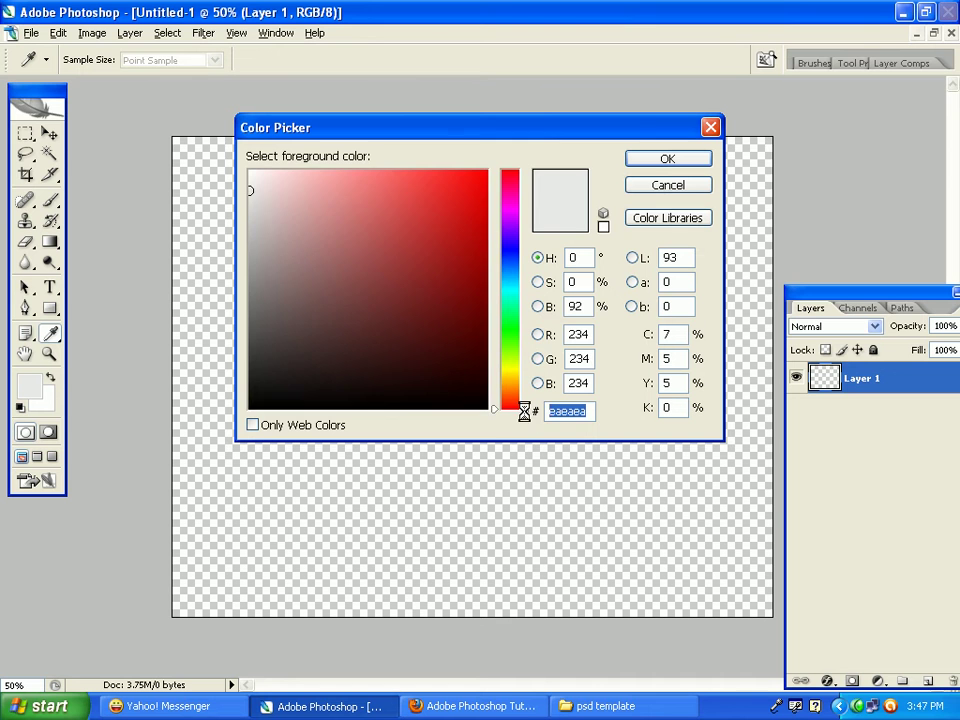
type("a")
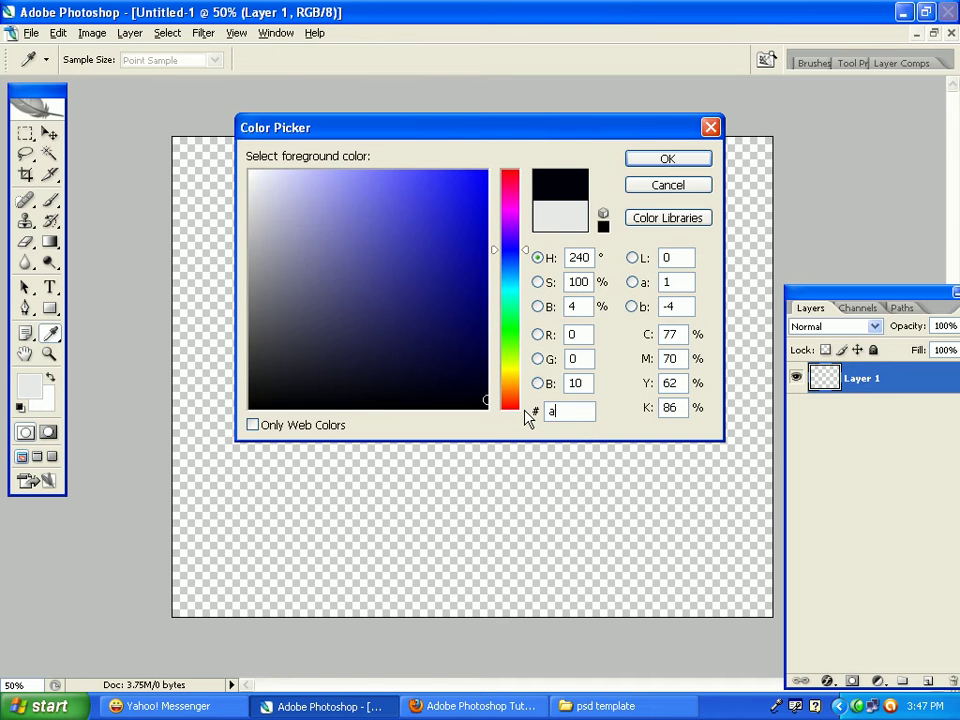
key("BackSpace")
type("e")
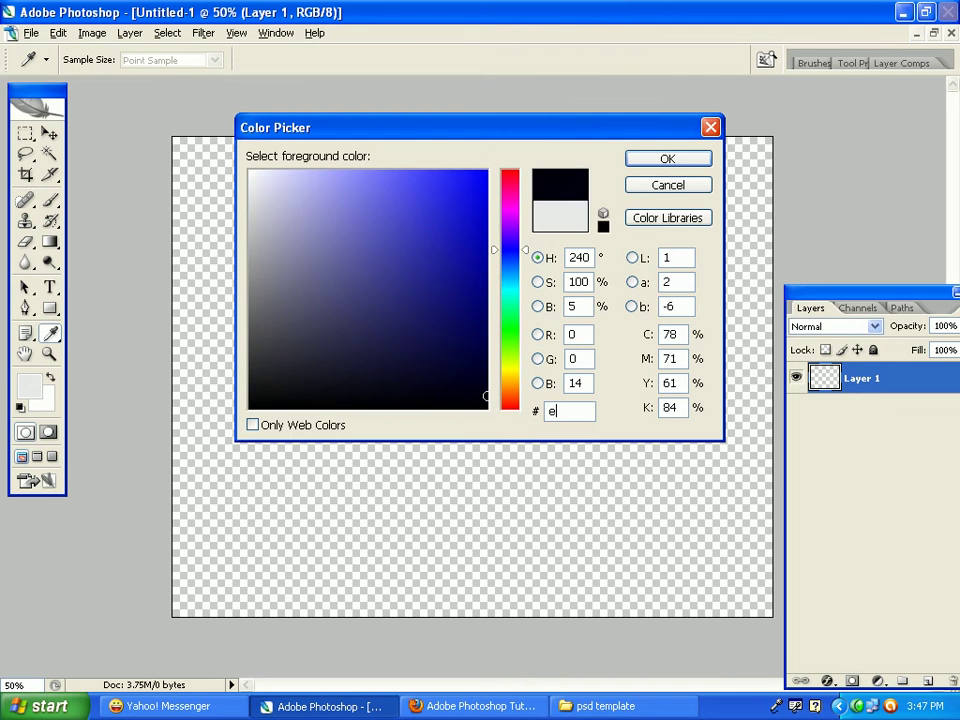
type("ae")
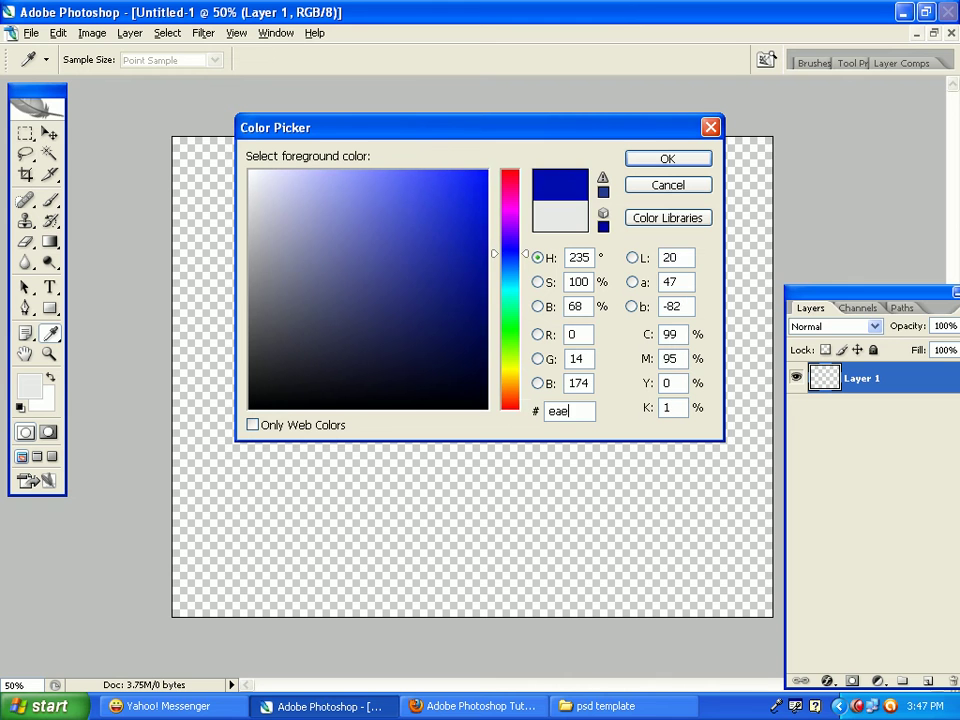
type("aea")
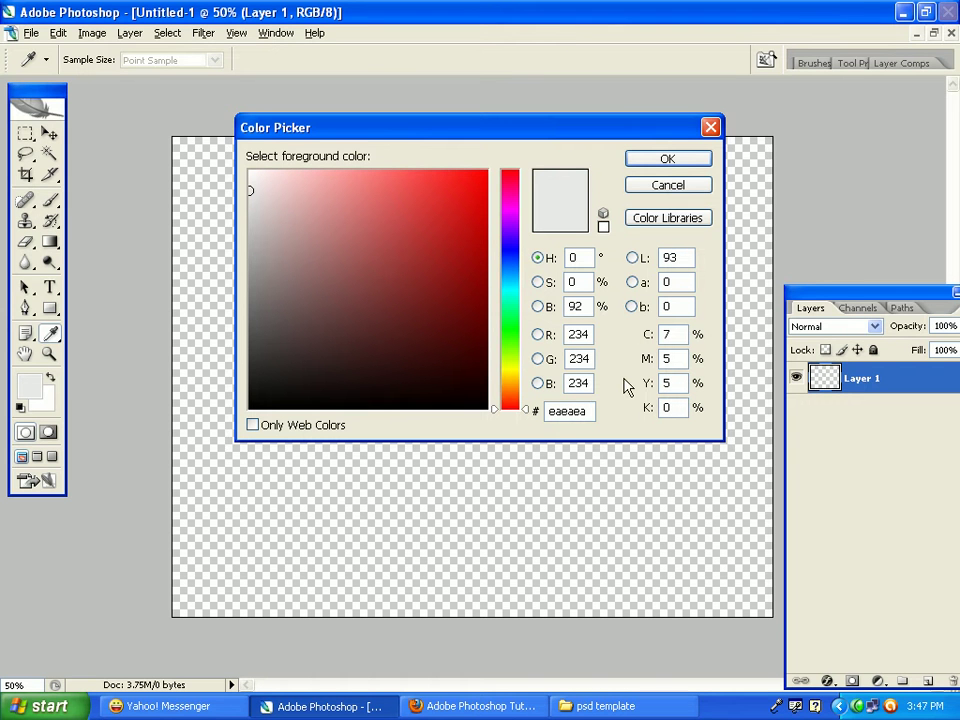
left_click(662, 162)
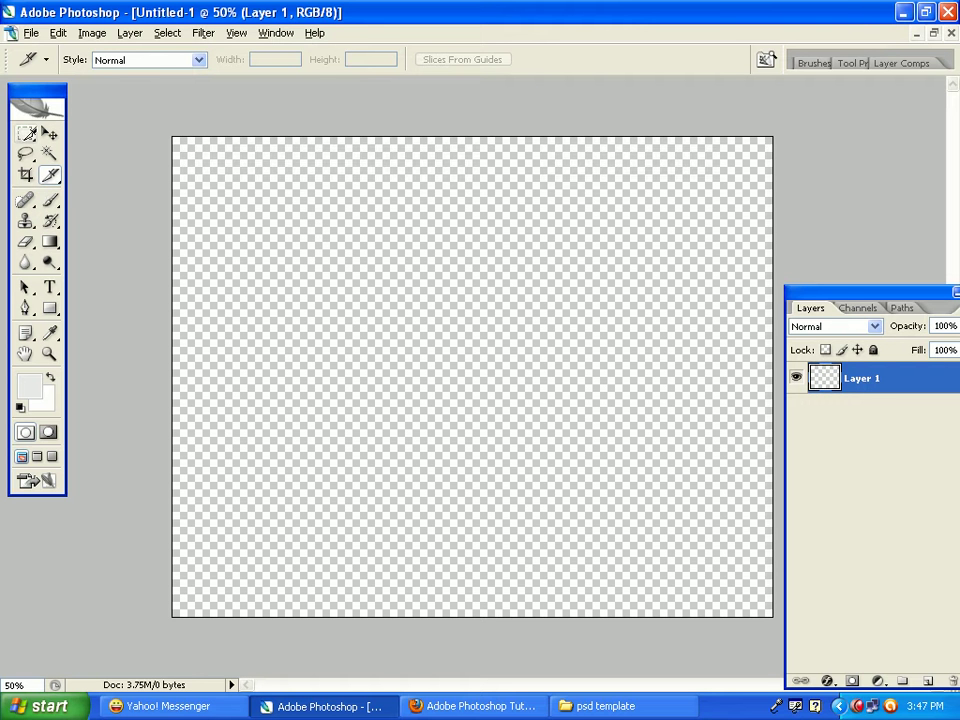
Step: Select the entire canvas with the Rectangular Marquee
left_click(25, 134)
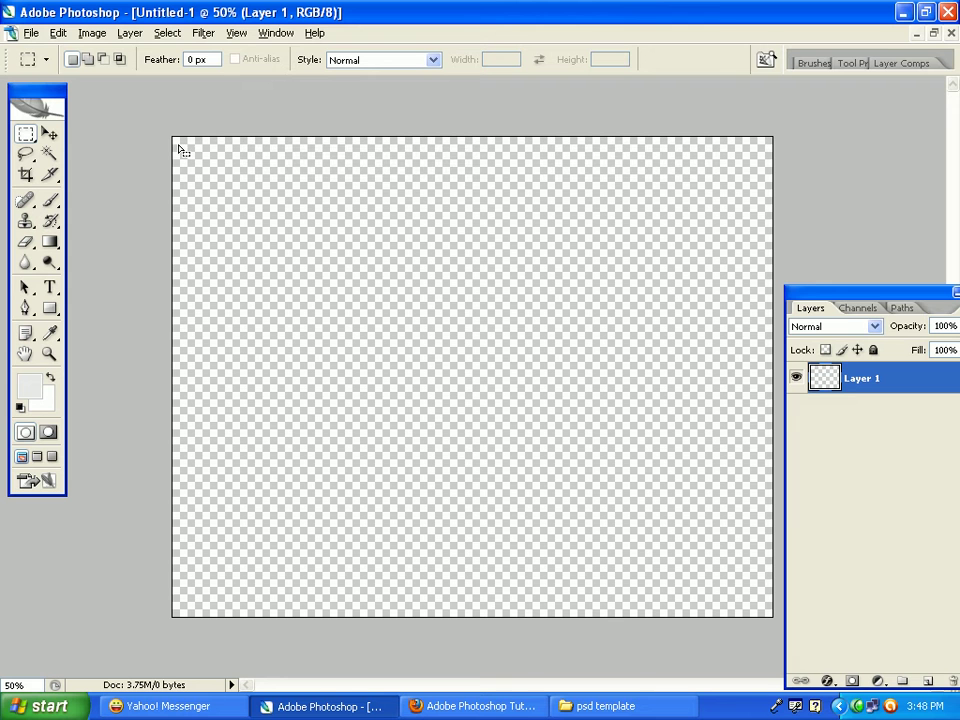
left_click_drag(179, 148, 609, 610)
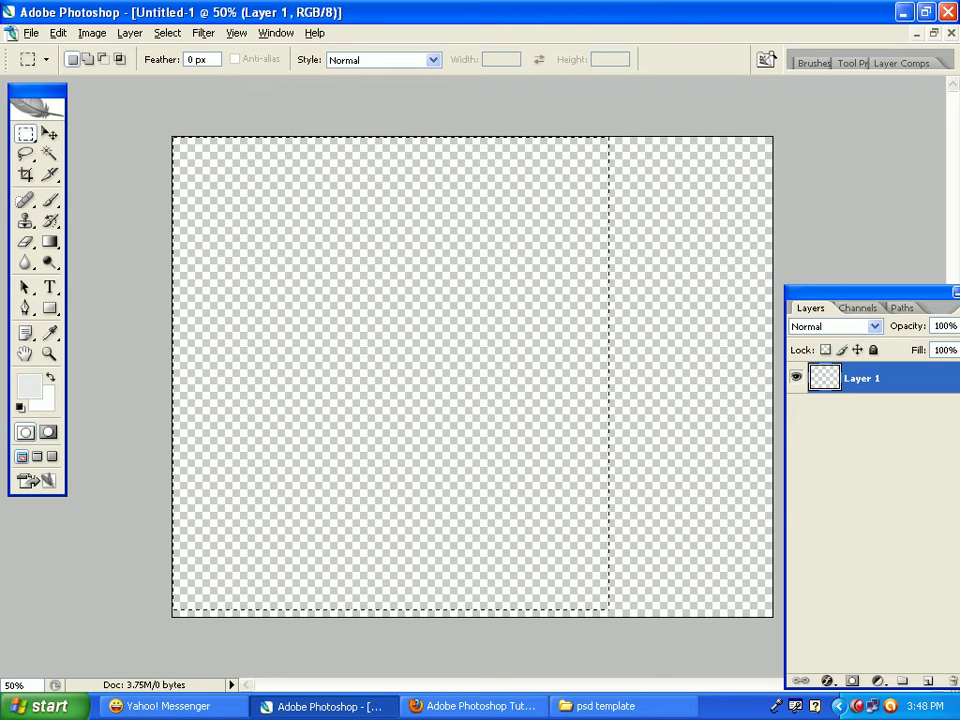
left_click(177, 150)
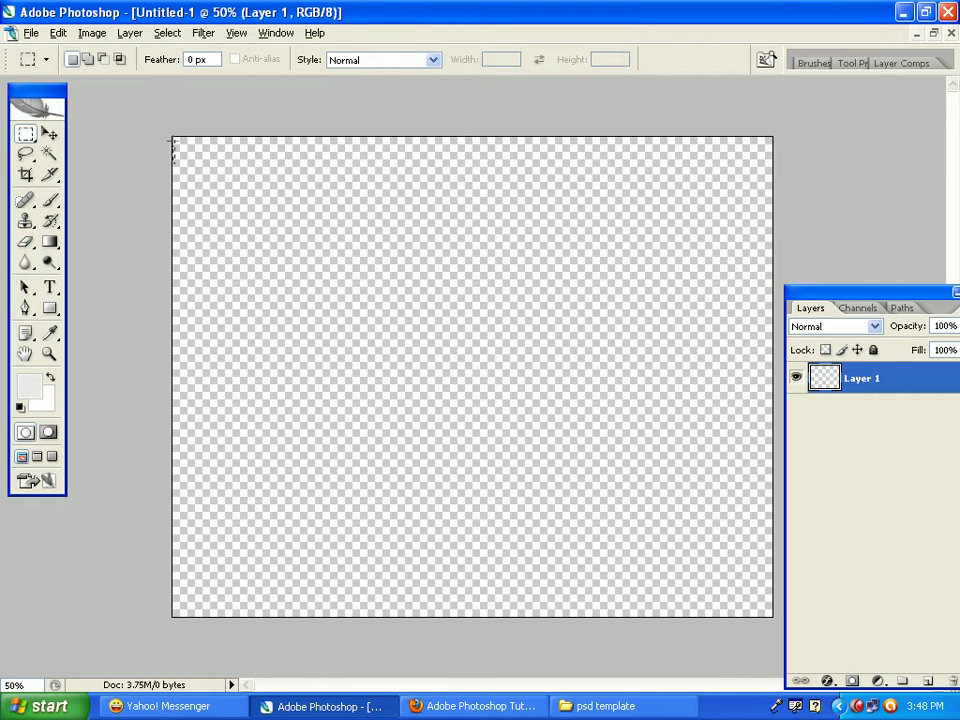
left_click_drag(174, 140, 341, 497)
key("ctrl+a")
Step: Fill the selected canvas with the foreground color at 100% opacity in Normal mode, and deselect it
left_click(57, 34)
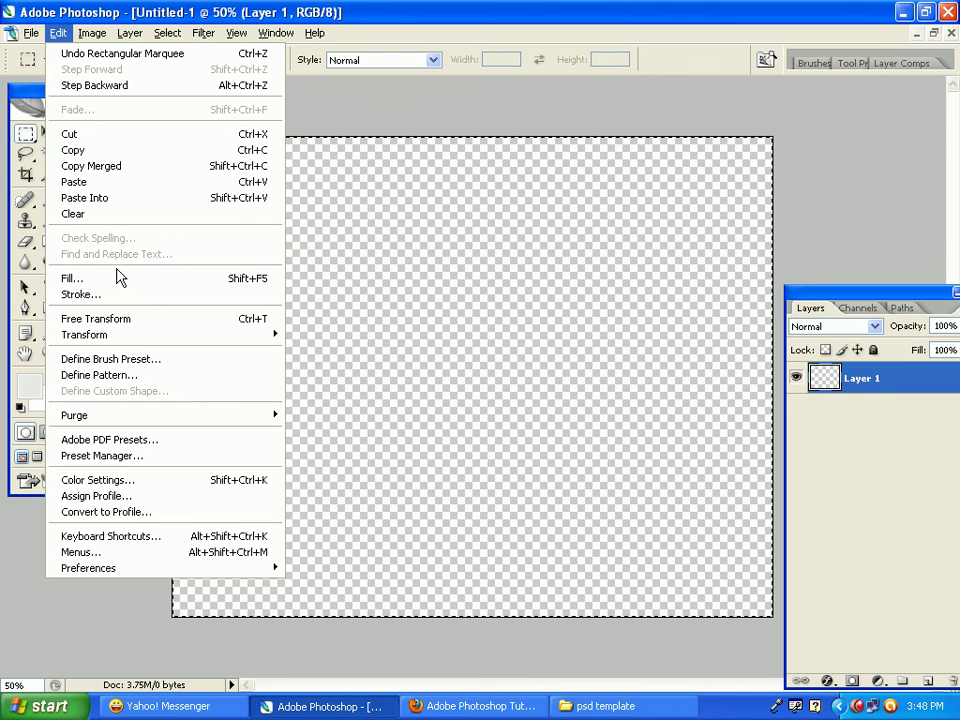
left_click(183, 282)
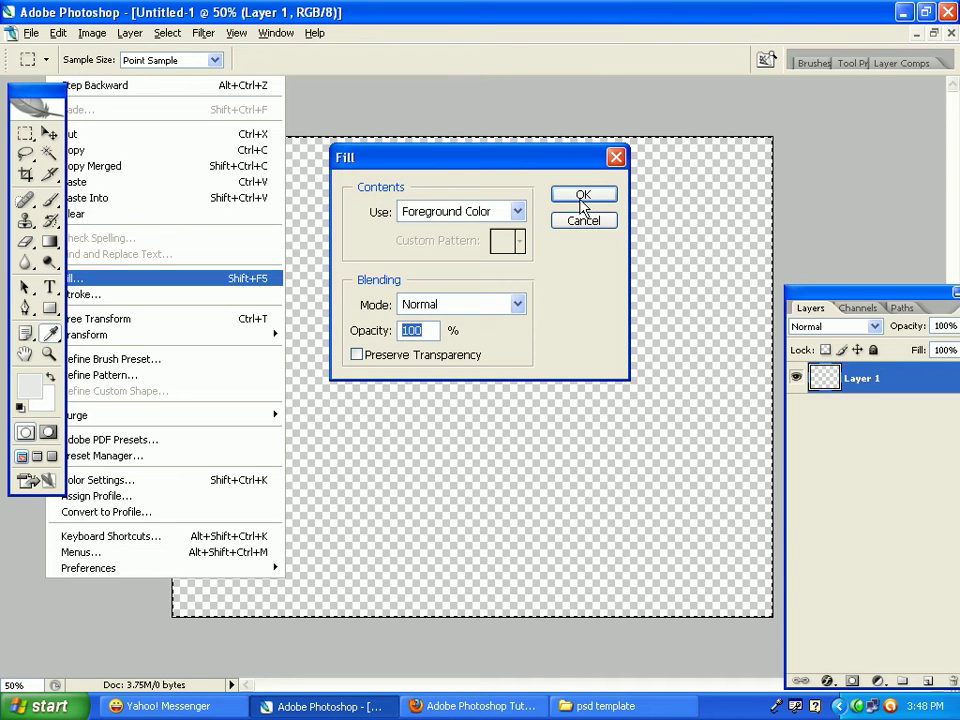
left_click(583, 196)
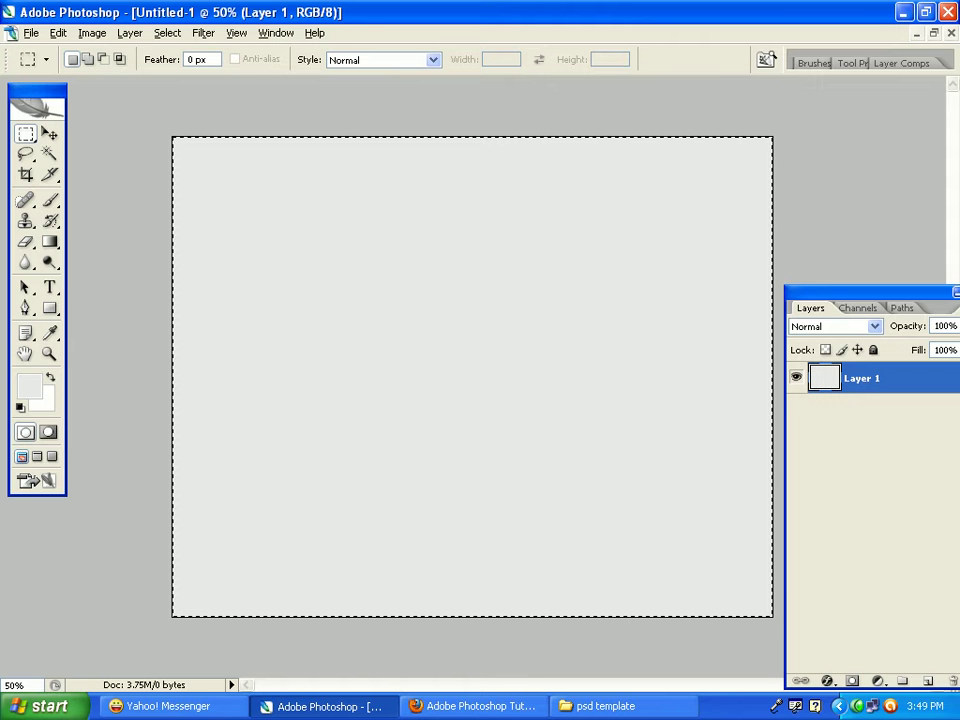
left_click(231, 269)
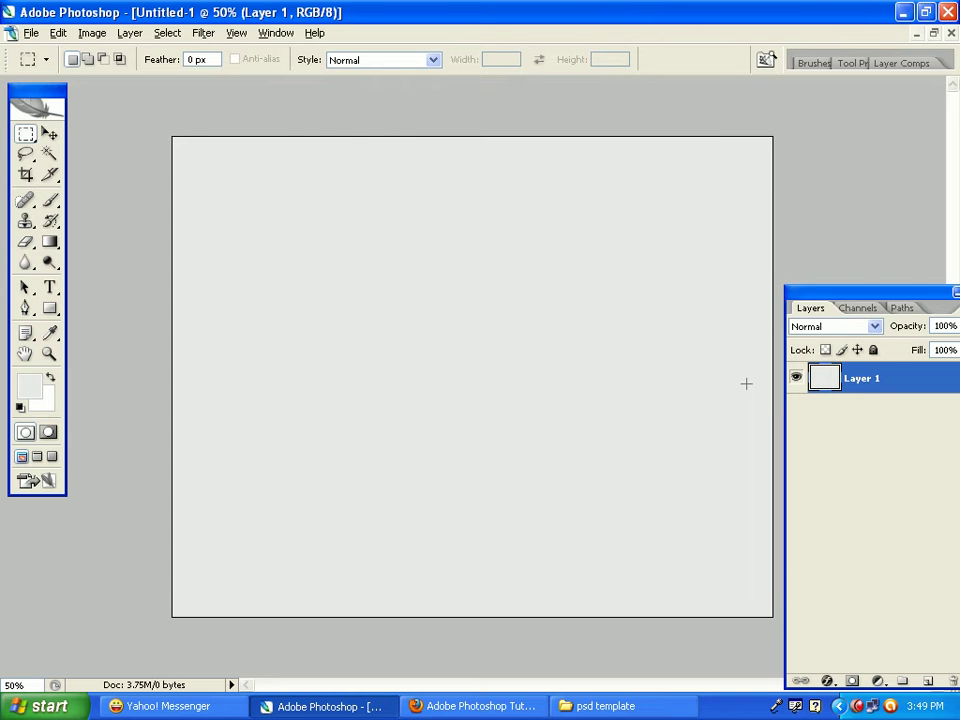
Step: Rename the filled layer as Background and lock it completely
double_click(855, 380)
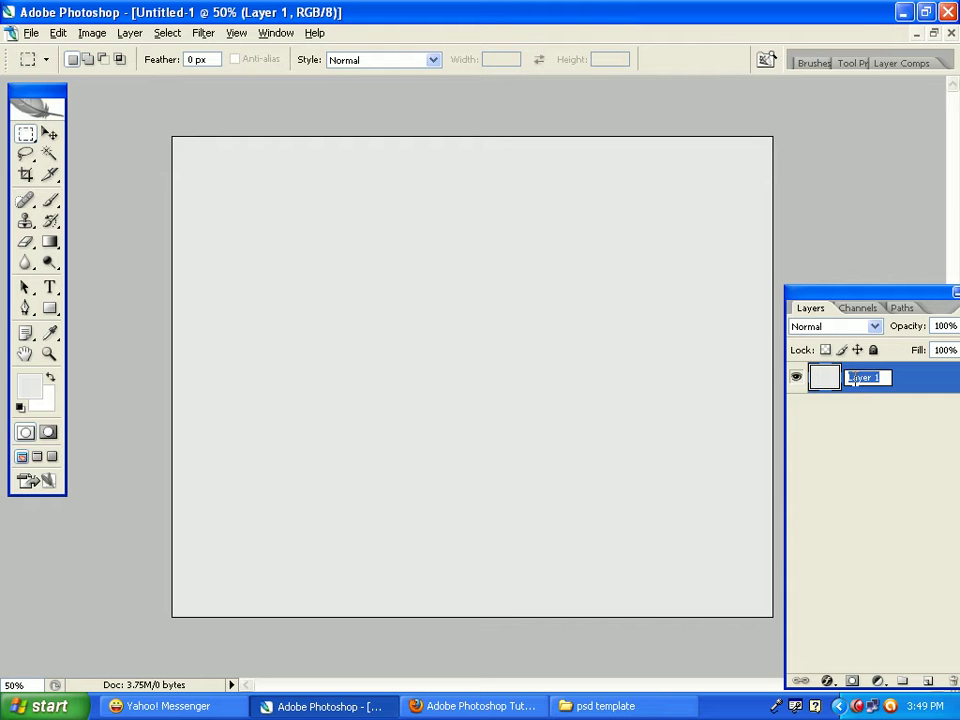
type("Background")
key("Return")
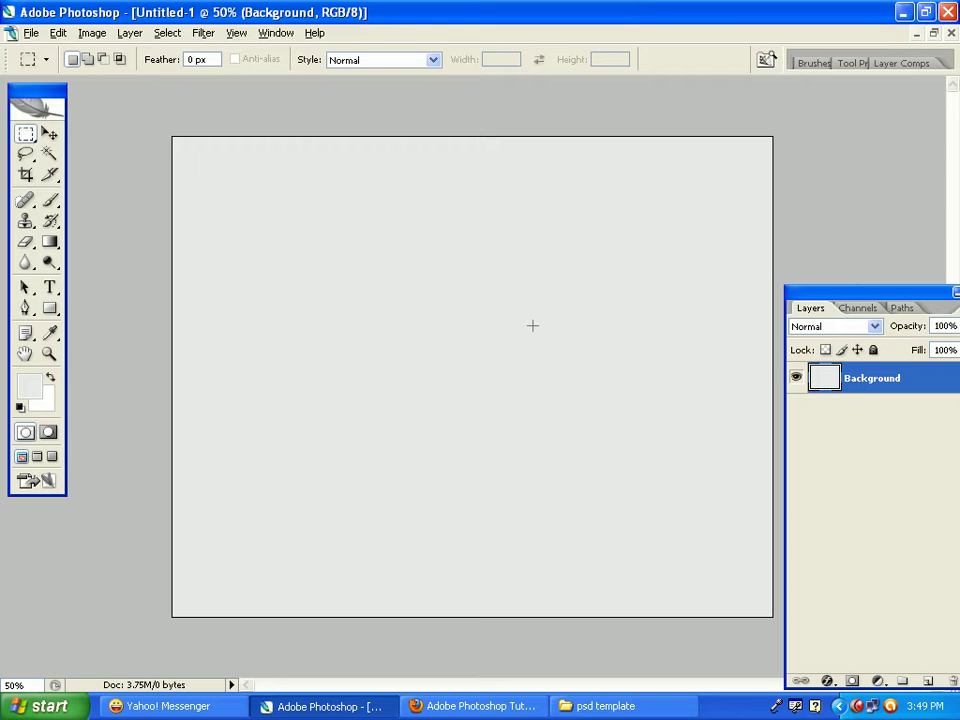
left_click(874, 352)
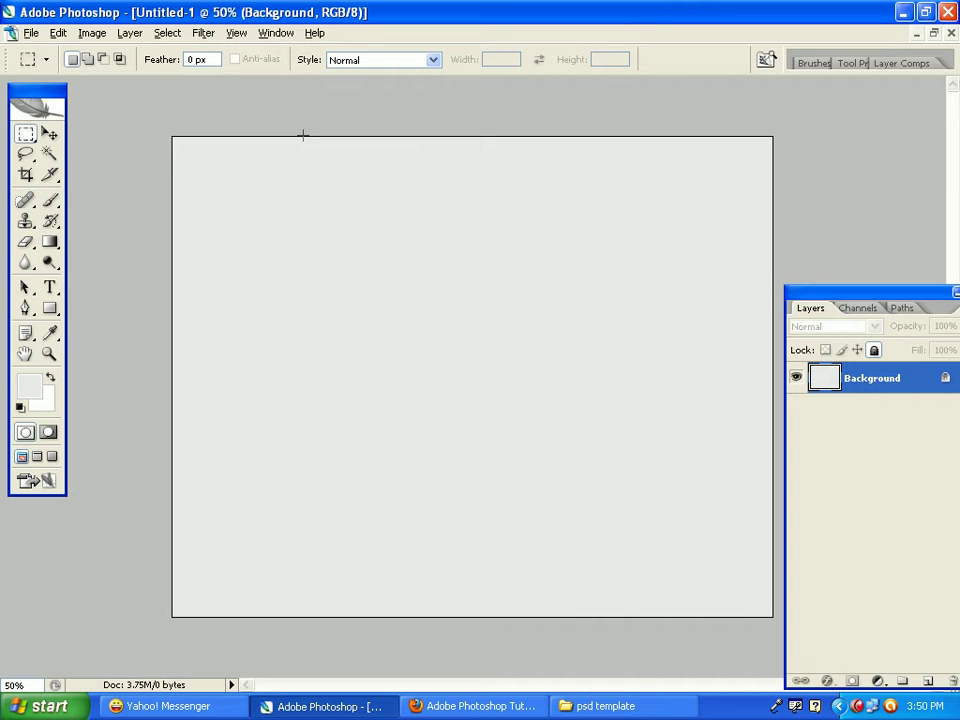
Step: Draw a full-height slice about 978 px wide and 1024 px high down the middle of the canvas
left_click(50, 176)
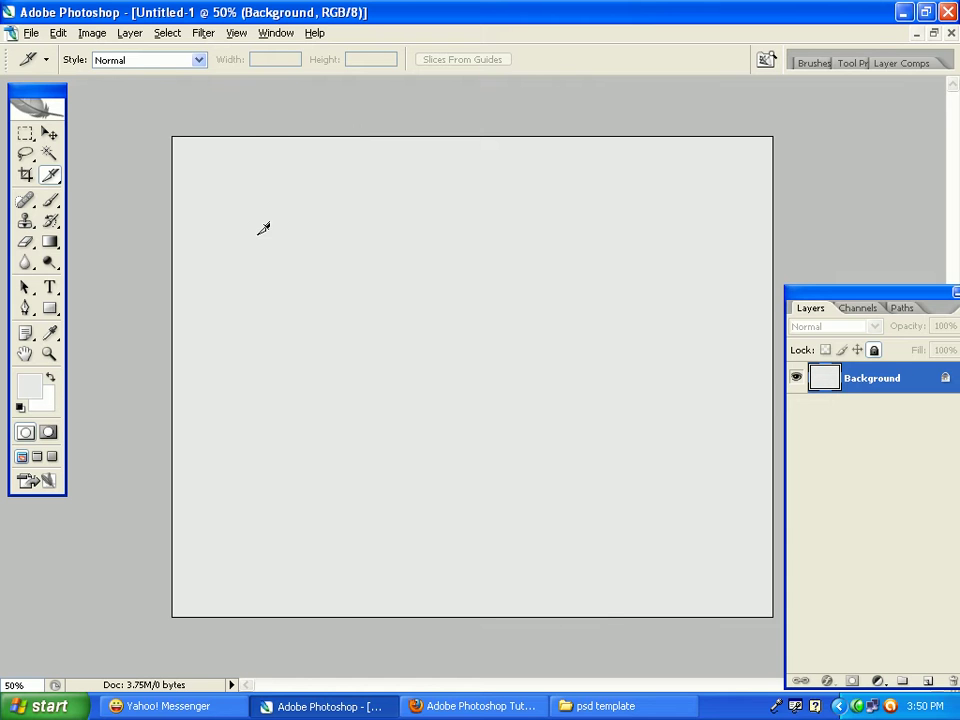
left_click_drag(256, 232, 711, 618)
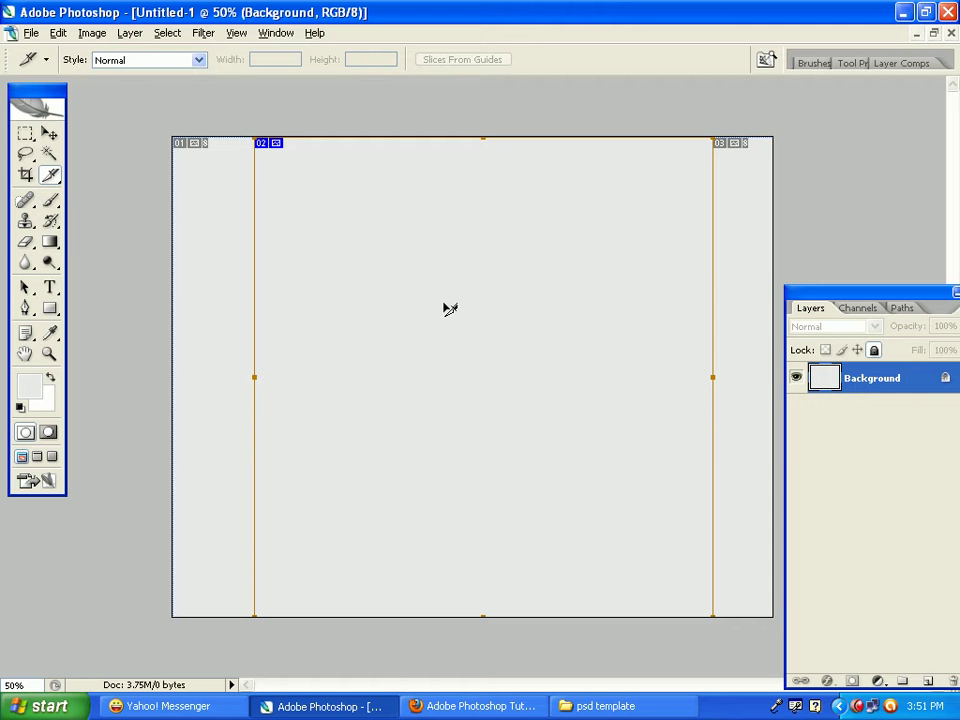
Step: Name the middle slice Wrapper, and set its X position to 150 and its width to 980
double_click(435, 297)
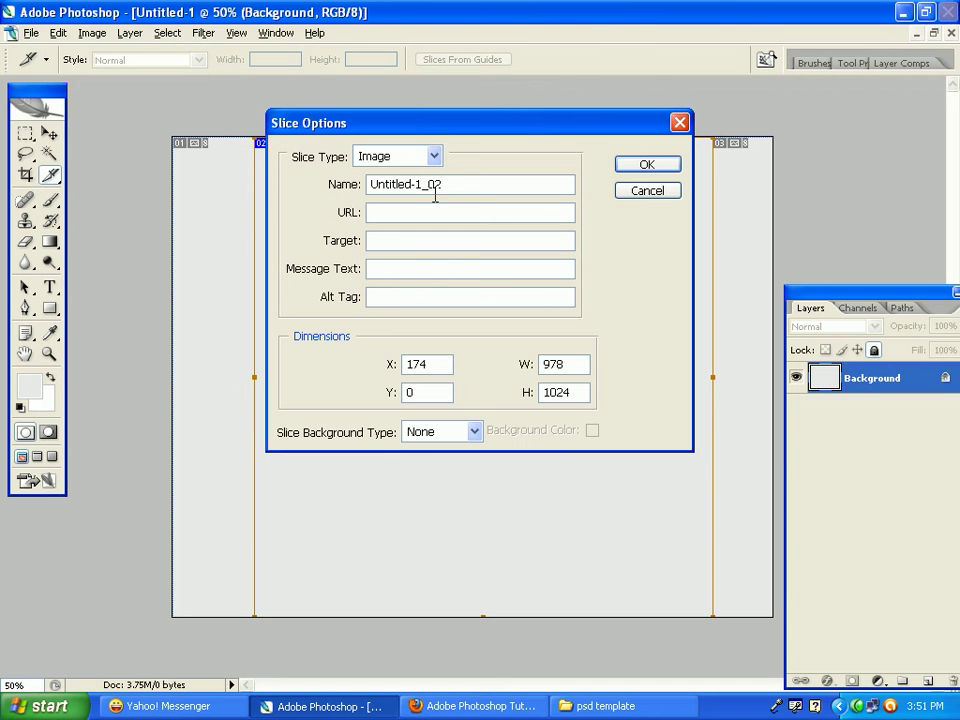
left_click_drag(461, 182, 322, 192)
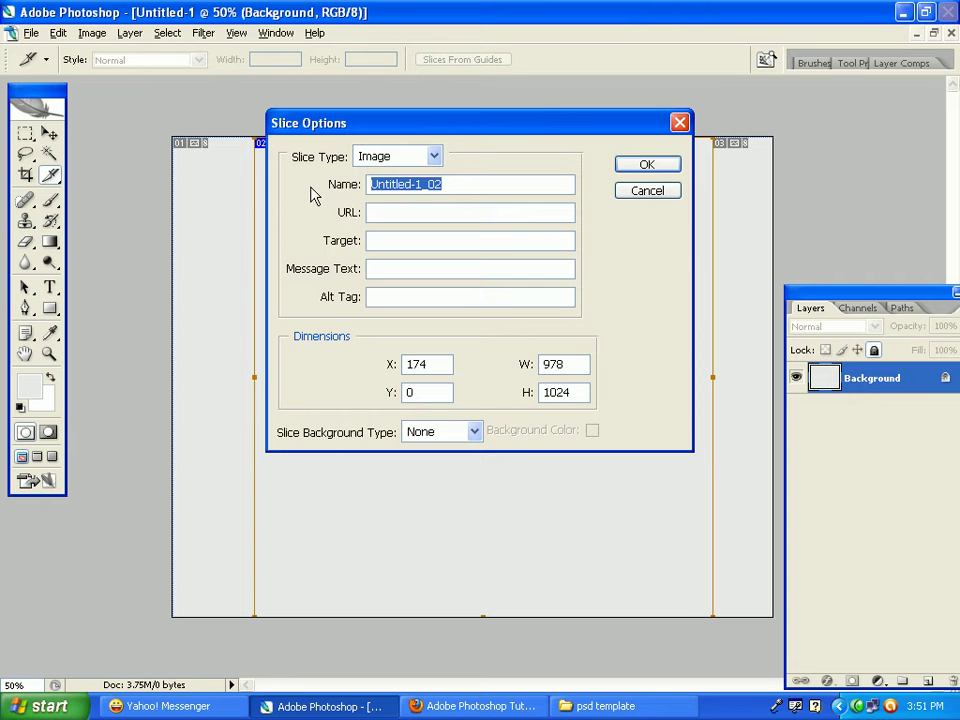
type("W")
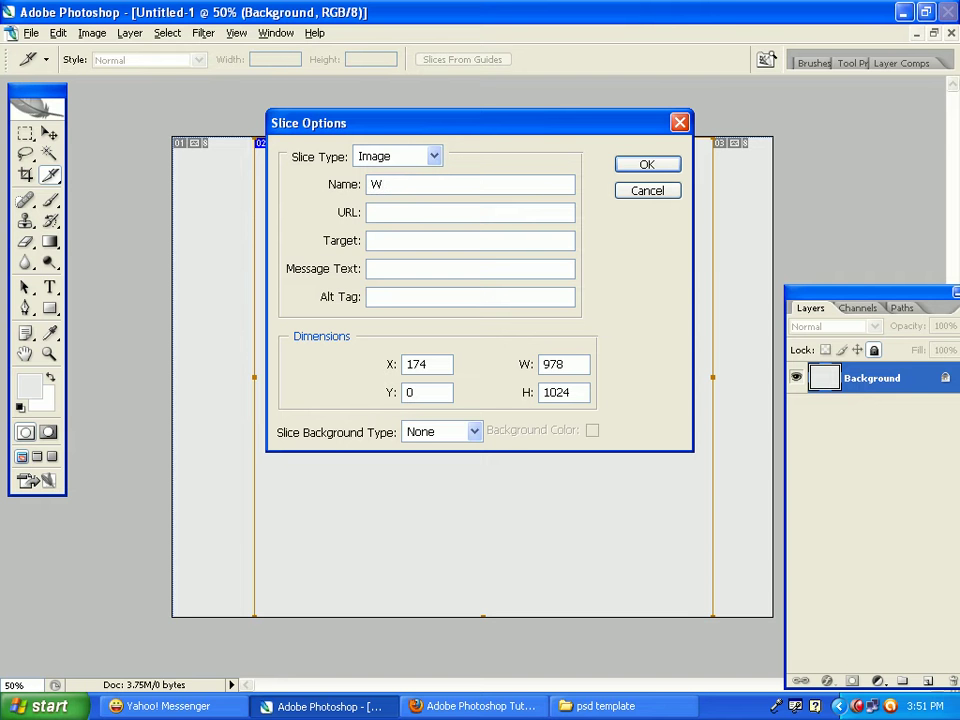
type("rapper")
left_click_drag(425, 364, 409, 368)
type("150")
left_click(570, 363)
key("BackSpace")
key("BackSpace")
type("80")
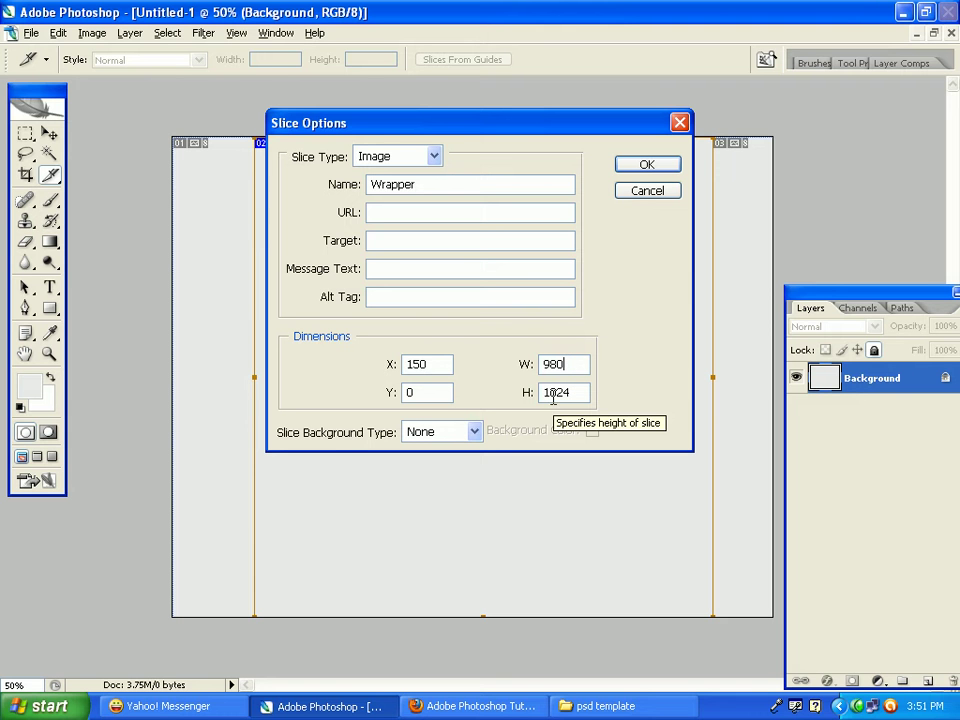
left_click(639, 163)
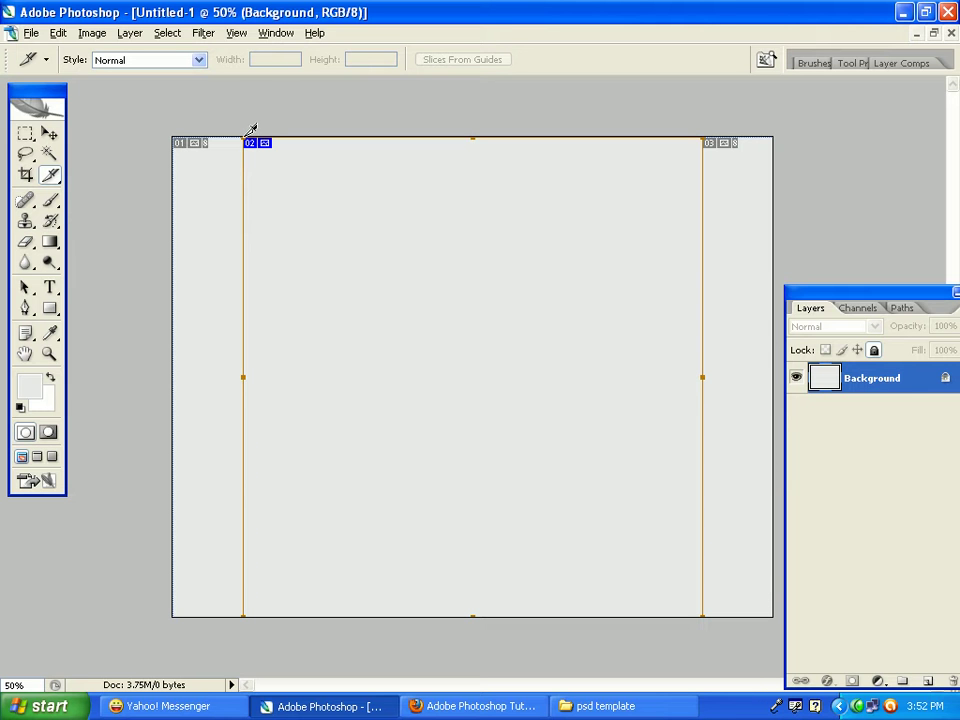
Step: Draw a slice about 980 px wide and 202 px high across the top of the wrapper, and name it Header
left_click_drag(245, 140, 698, 232)
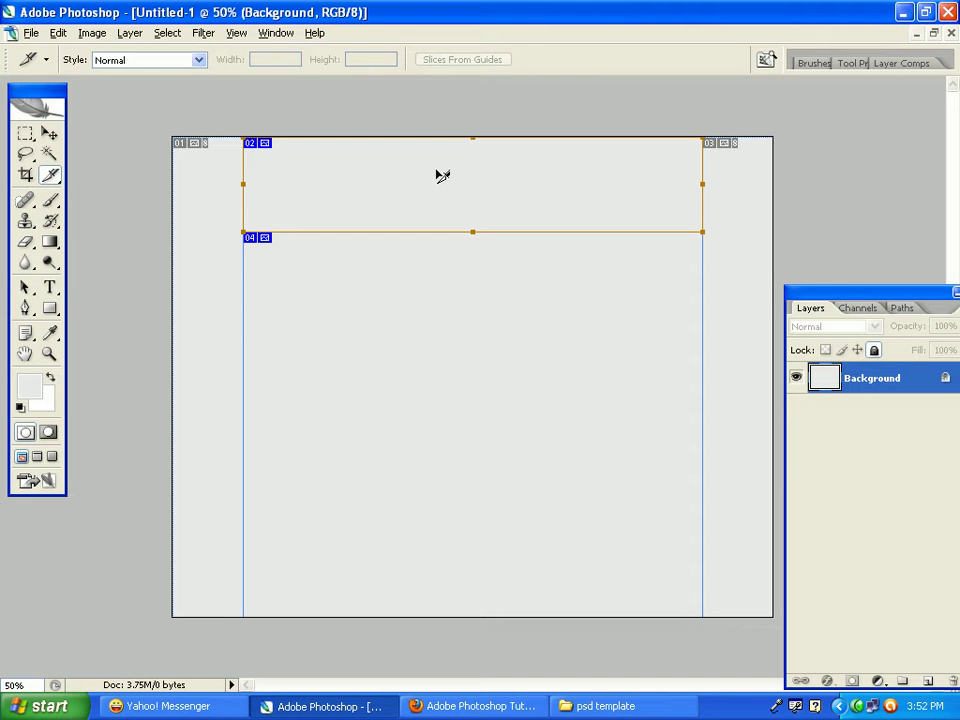
double_click(442, 176)
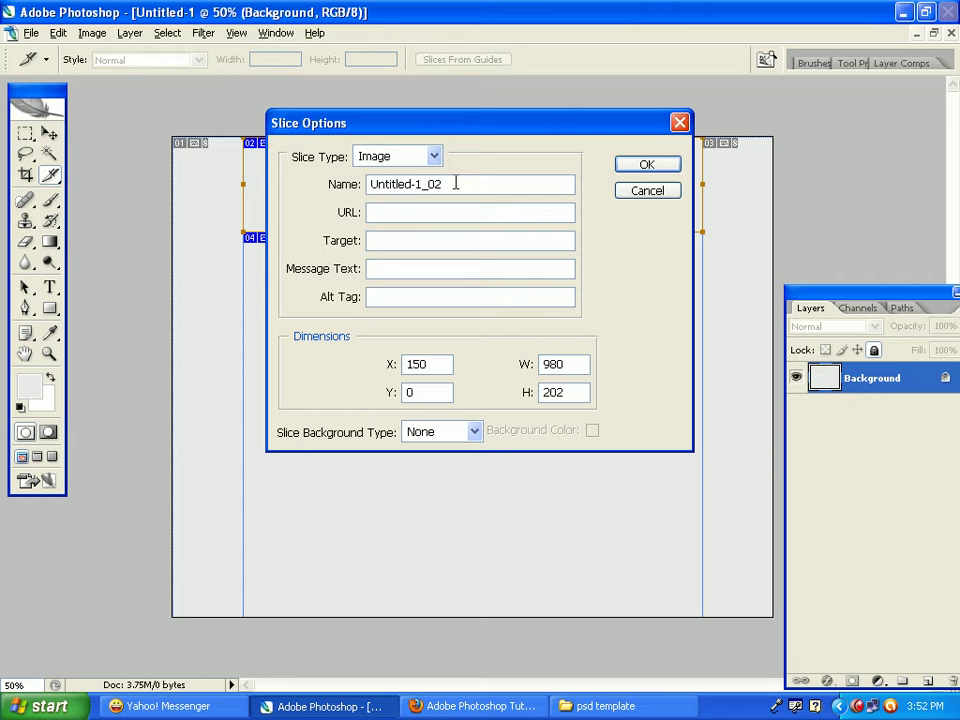
left_click_drag(456, 183, 345, 189)
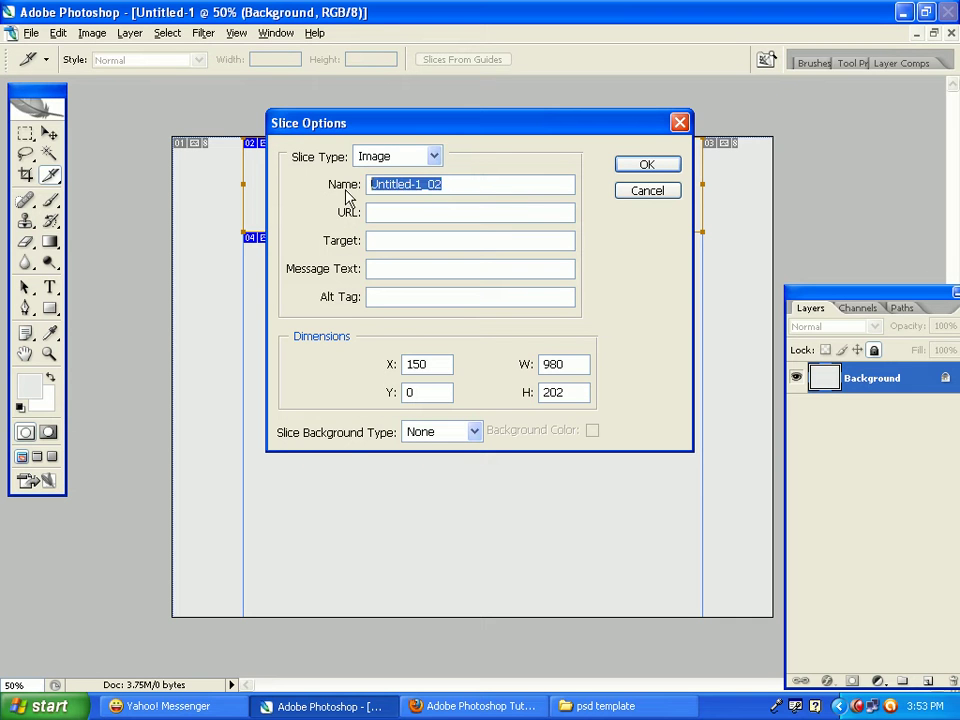
type("He")
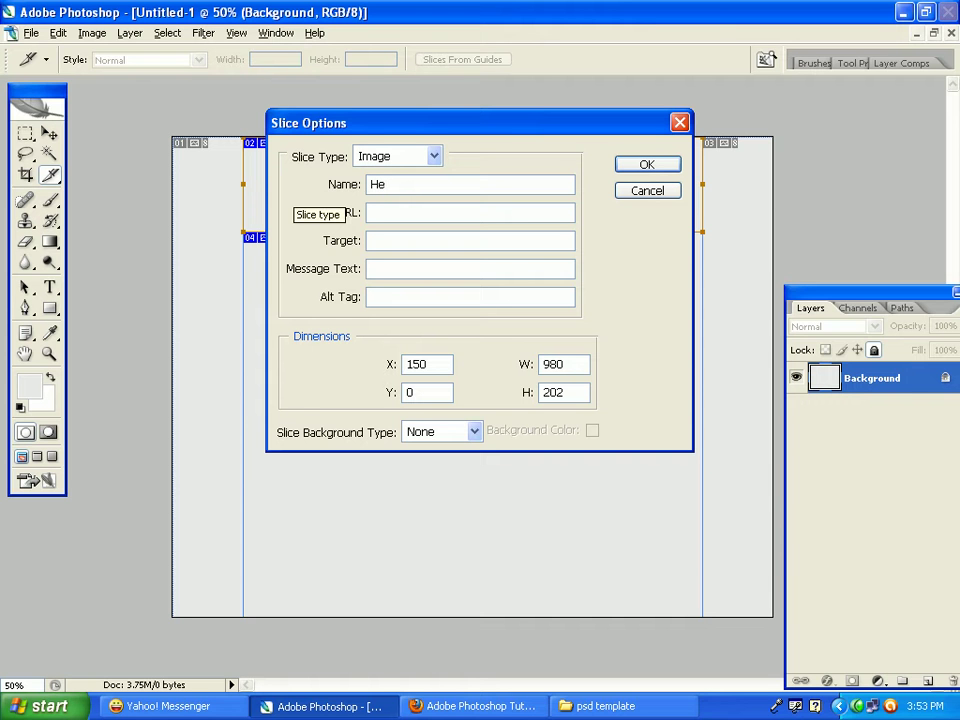
type("ader")
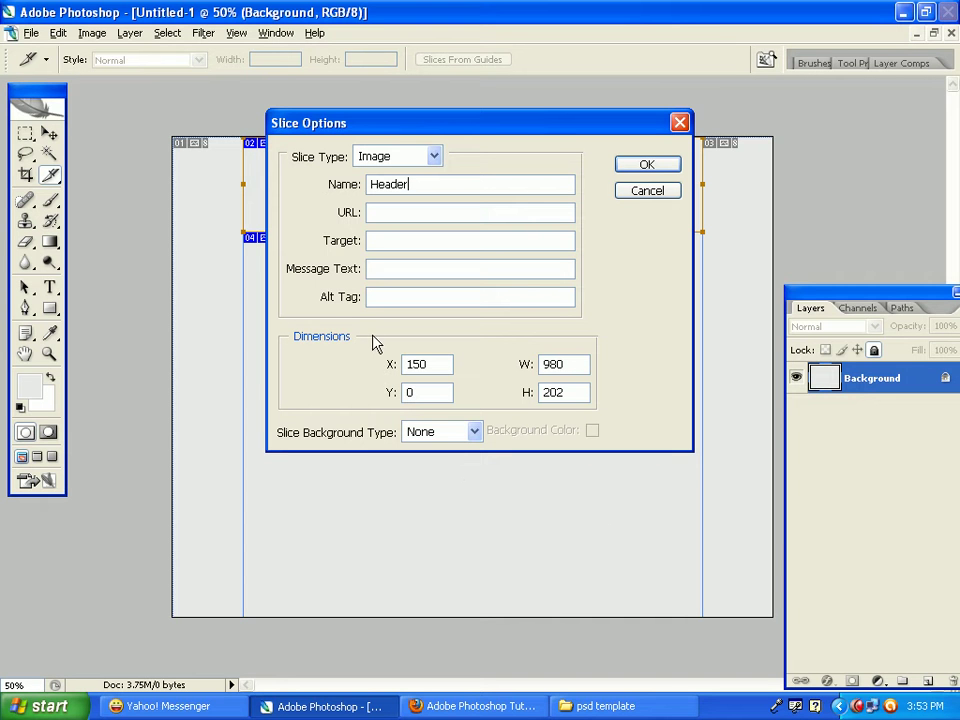
Step: Set the Header slice's X position to 140 and apply the slice options
left_click(424, 364)
key("BackSpace")
key("BackSpace")
type("40")
key("Return")
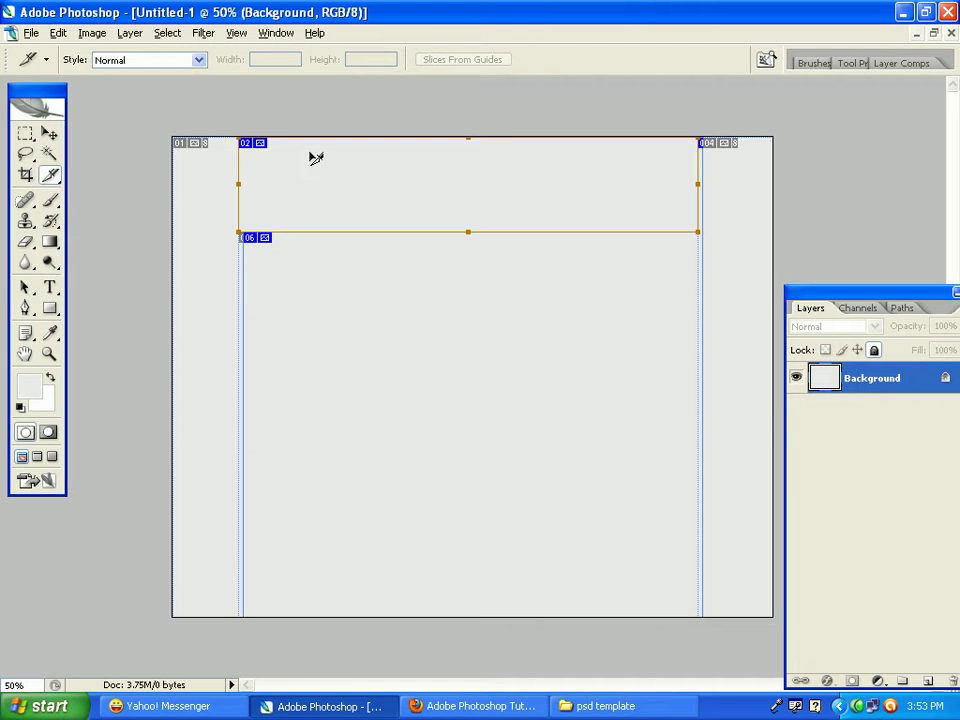
Step: Set the Header slice's X position to 150 and its height to 200
double_click(381, 171)
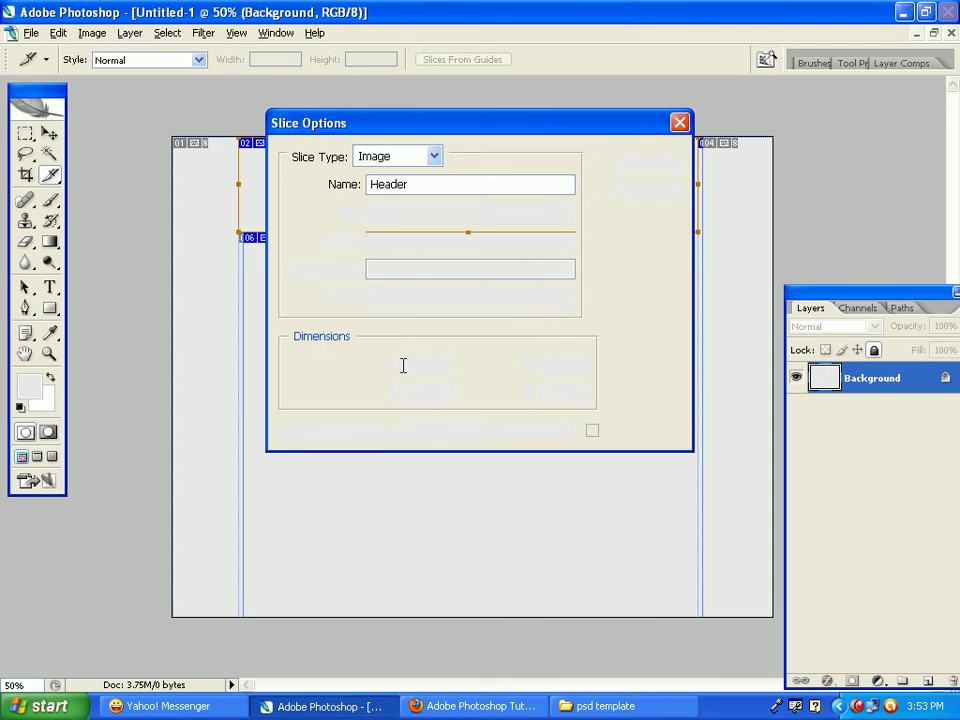
left_click(429, 364)
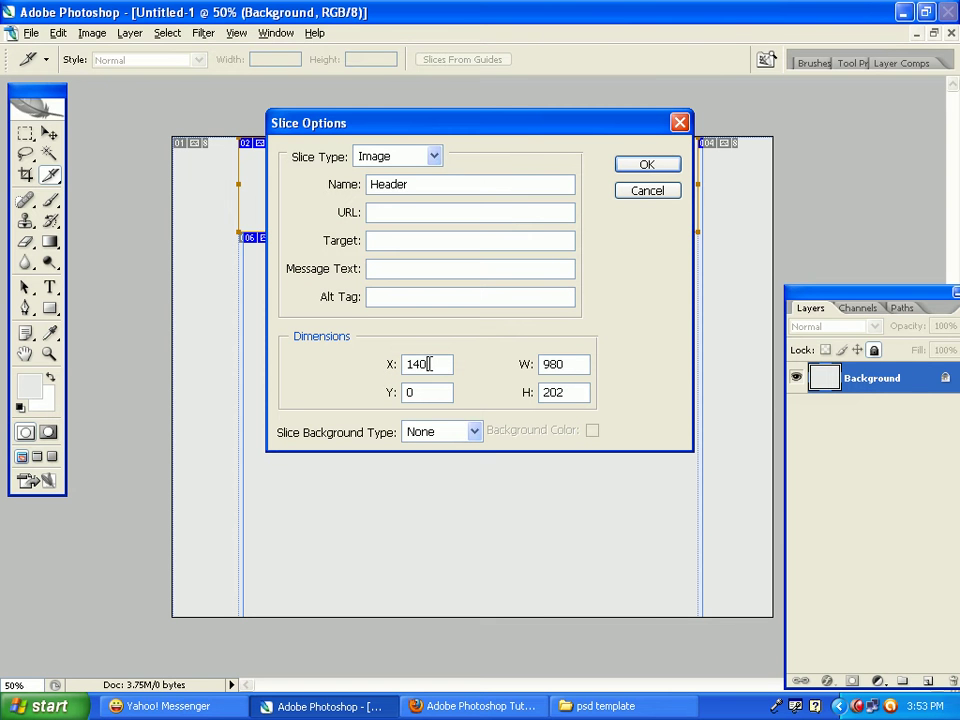
key("BackSpace")
key("BackSpace")
type("50")
left_click_drag(573, 392, 534, 399)
type("200")
left_click(643, 164)
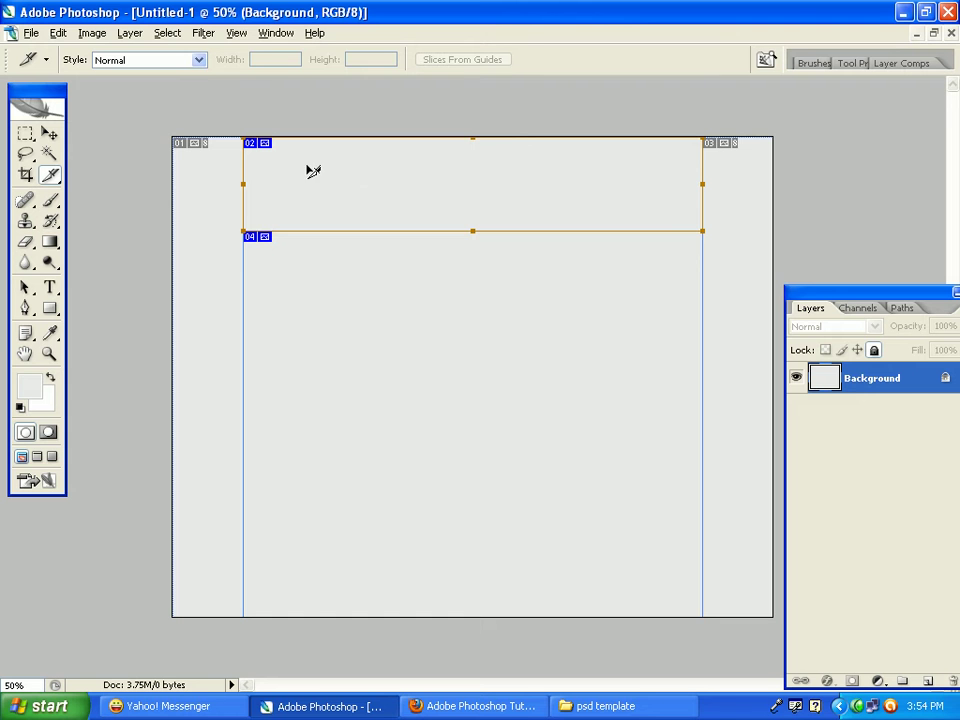
Step: Set the foreground color to black, 000000
left_click(29, 393)
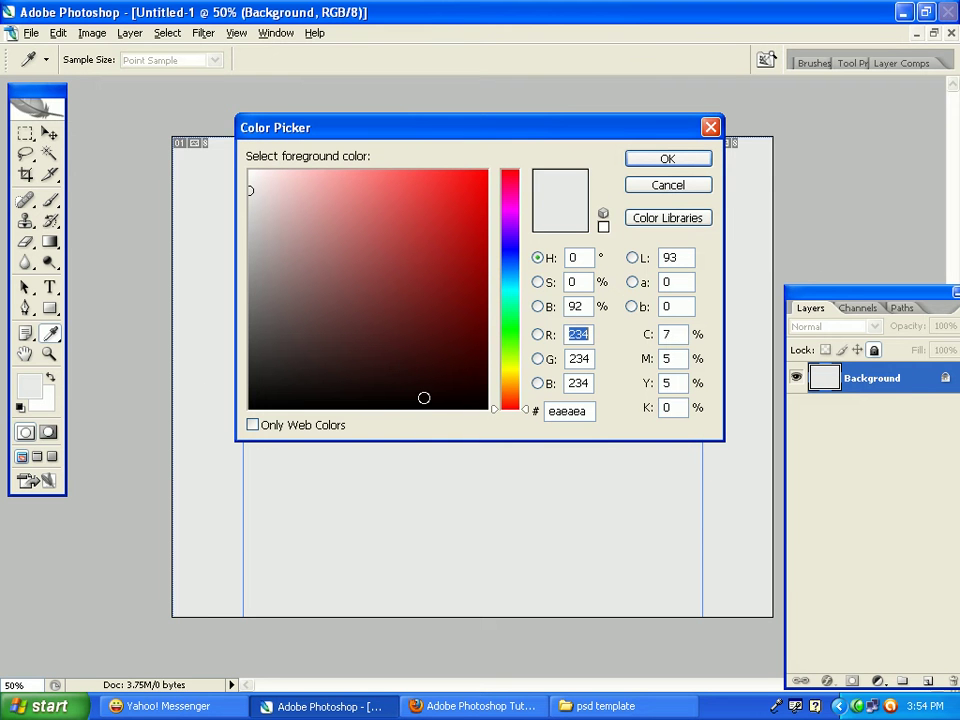
mouse_move(424, 398)
left_mouse_down()
mouse_move(480, 418)
mouse_move(484, 431)
left_mouse_up()
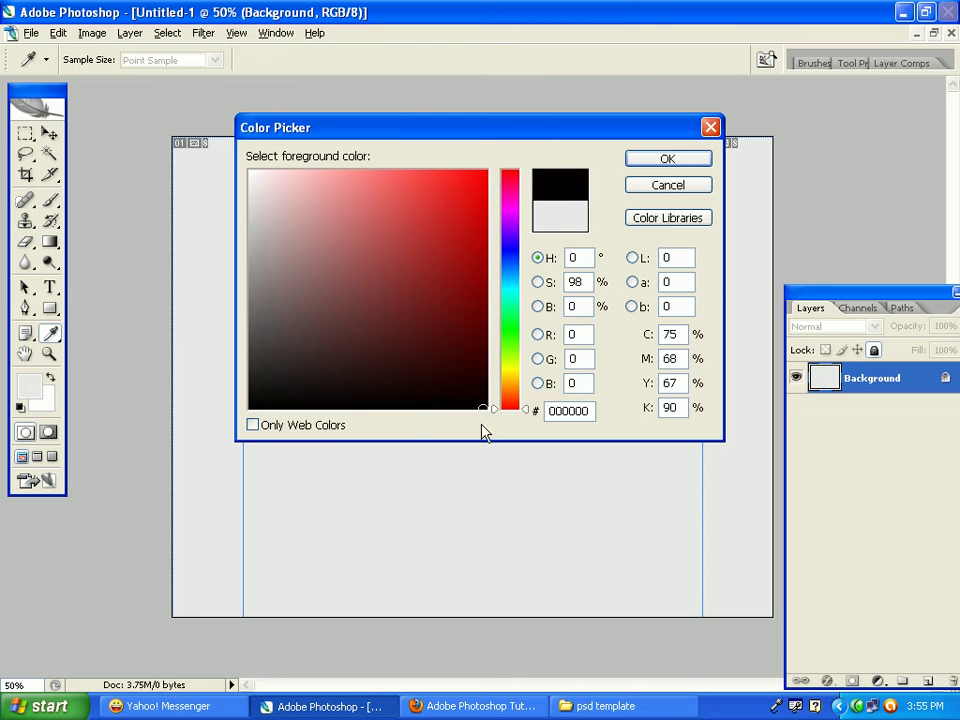
left_click(666, 163)
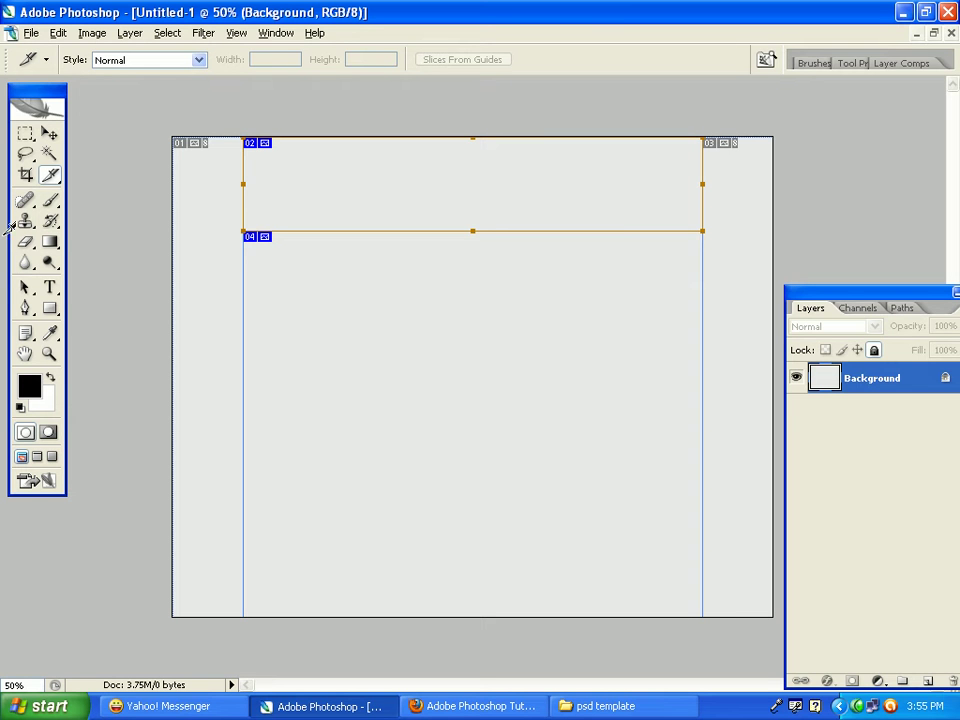
Step: Select the Header slice's area with a Fixed Size Rectangular Marquee 980 px wide and 200 px high
left_click(24, 140)
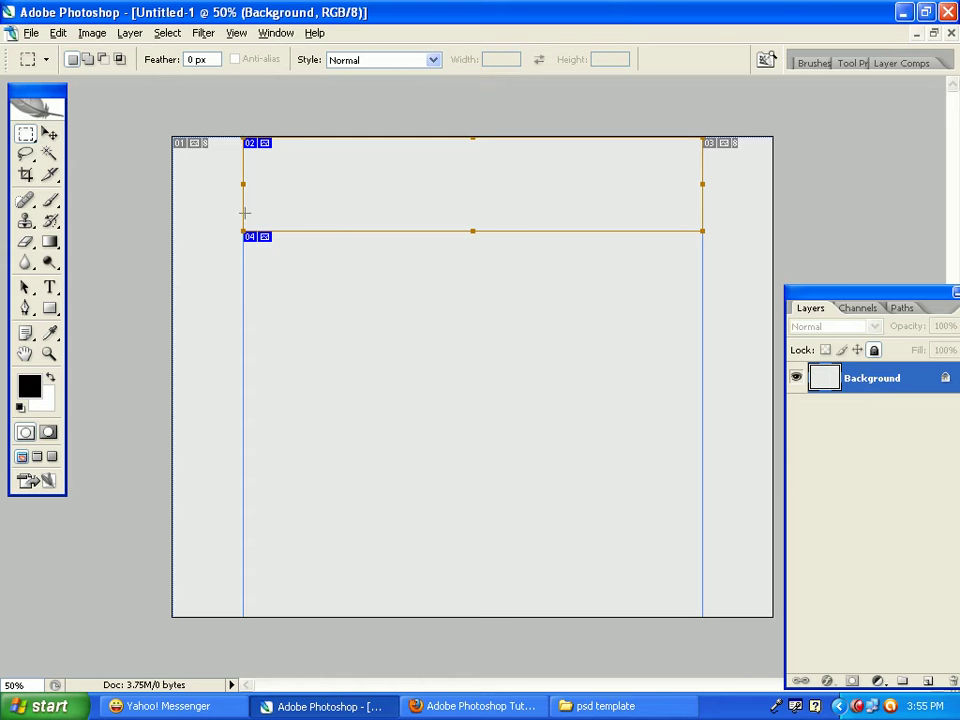
left_click_drag(244, 138, 702, 232)
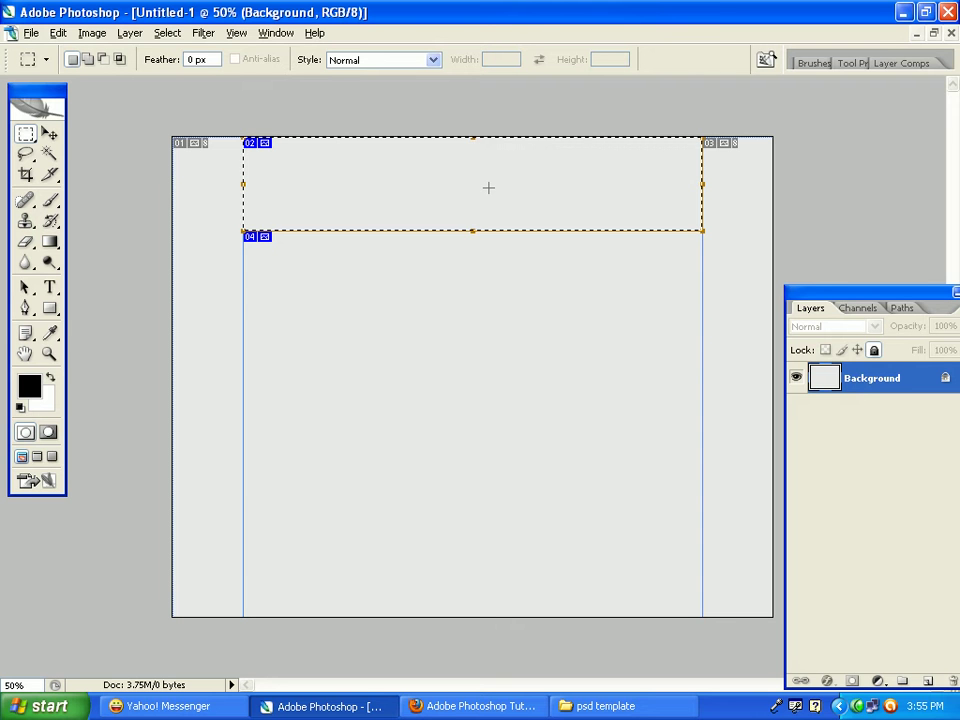
key("ctrl+d")
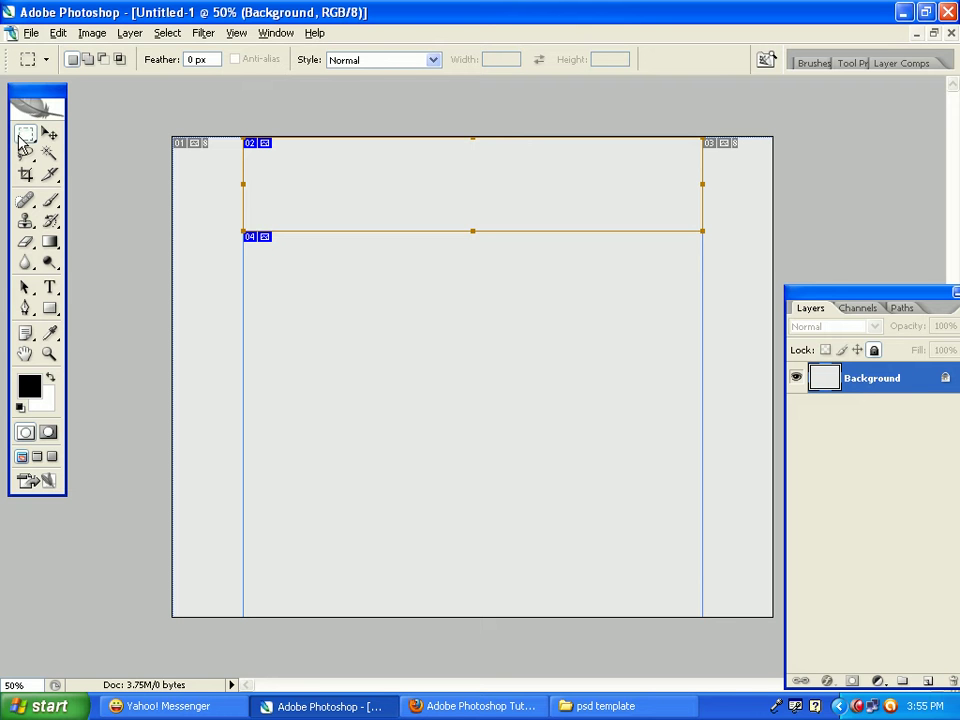
left_click(433, 62)
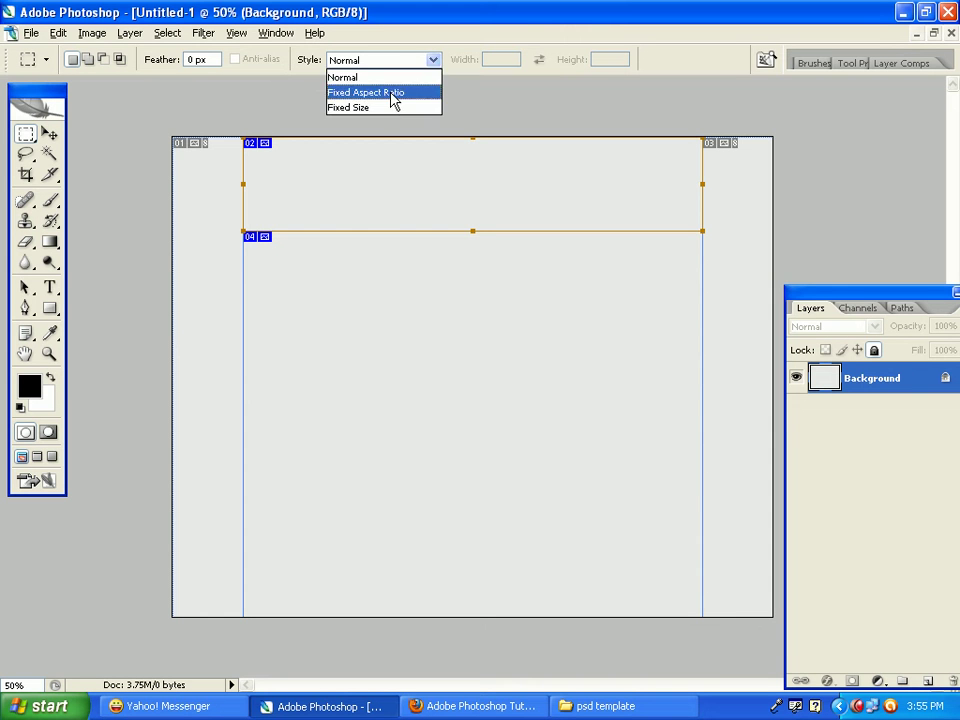
left_click(384, 108)
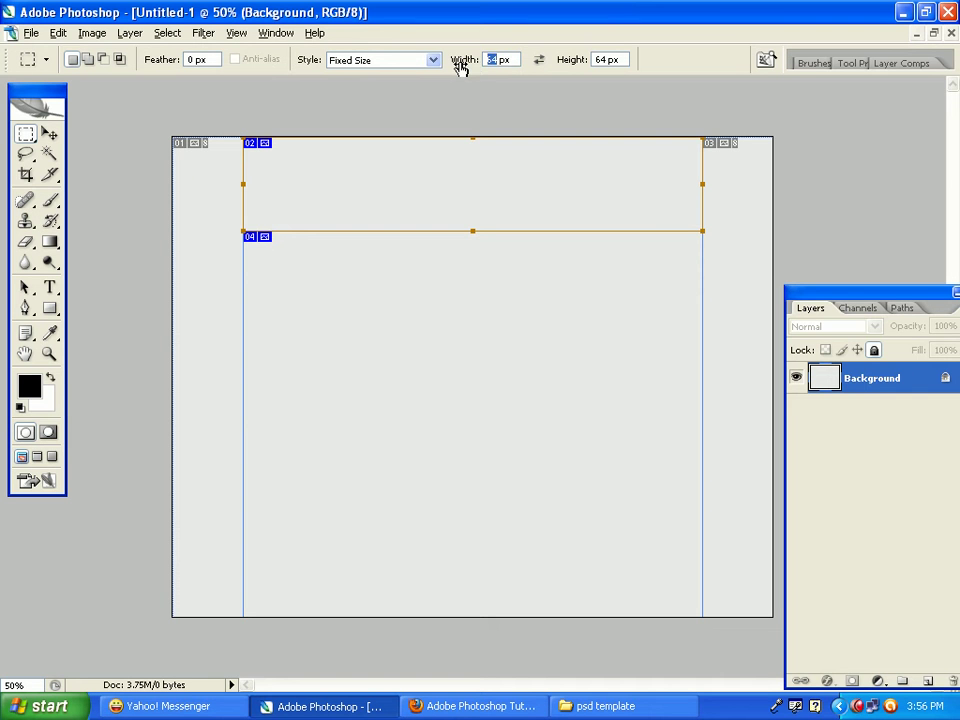
type("980")
double_click(604, 59)
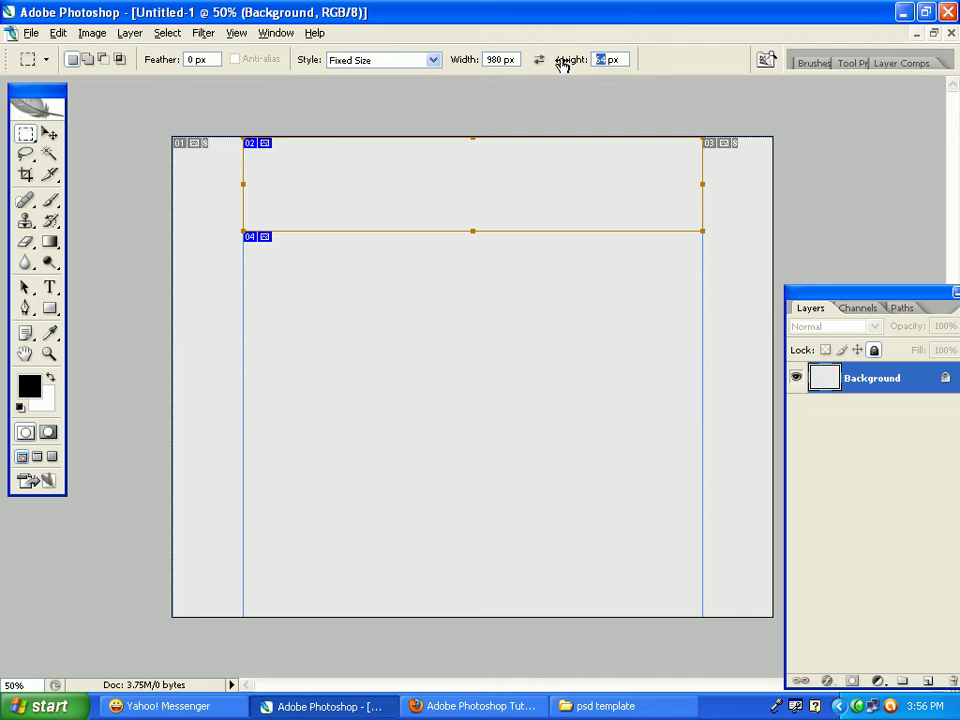
type("200")
left_click(243, 136)
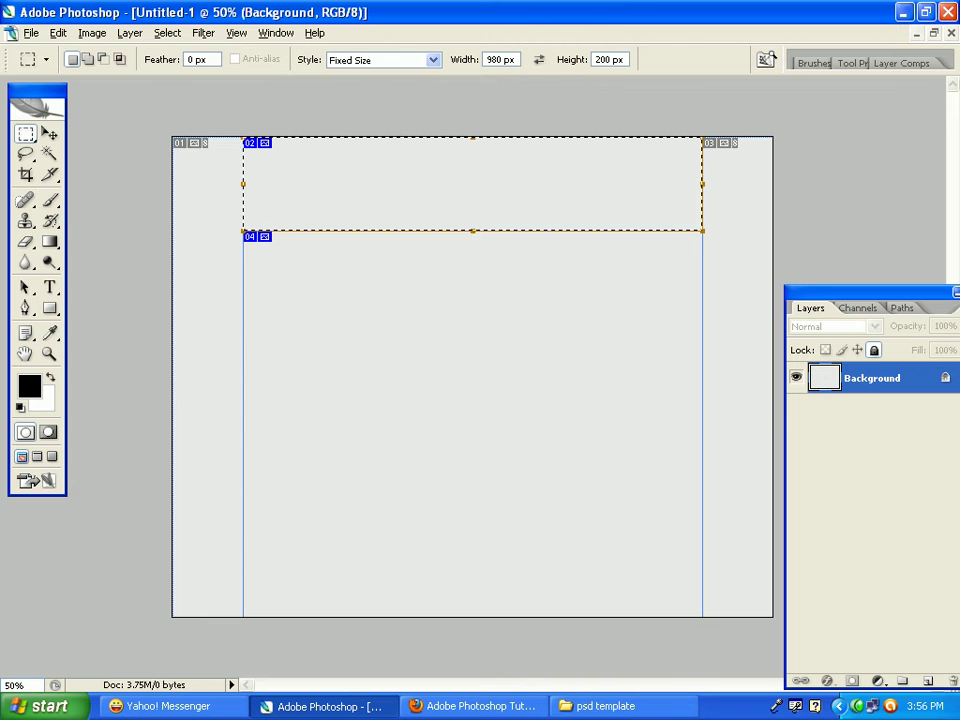
Step: Fill the selected header area with the foreground color at 100% opacity in Normal mode on a new layer, and deselect it
left_click(928, 683)
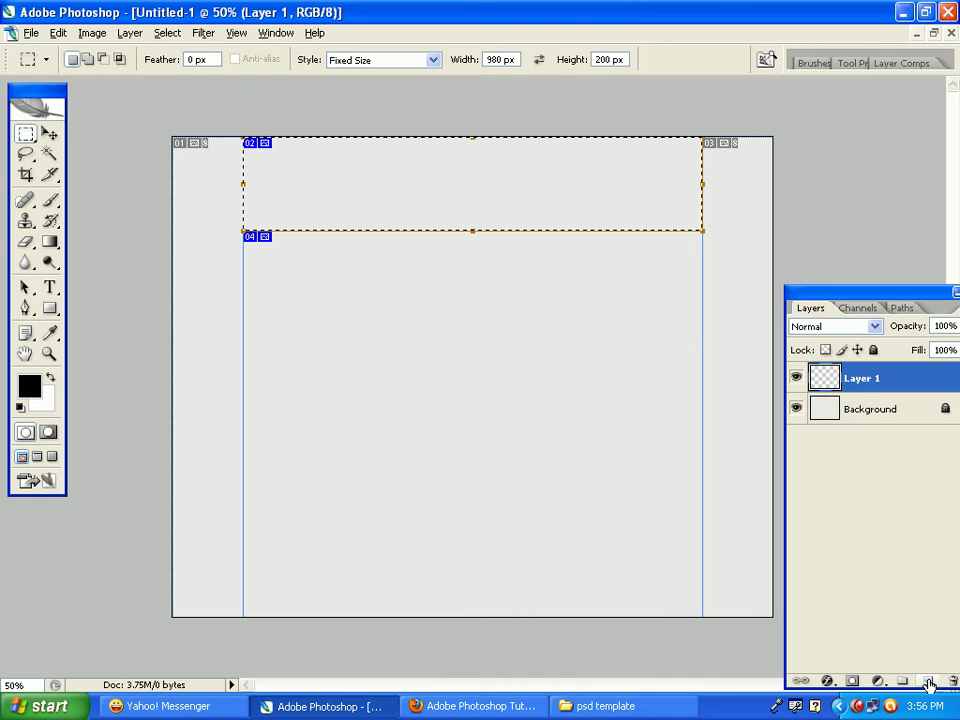
left_click(60, 36)
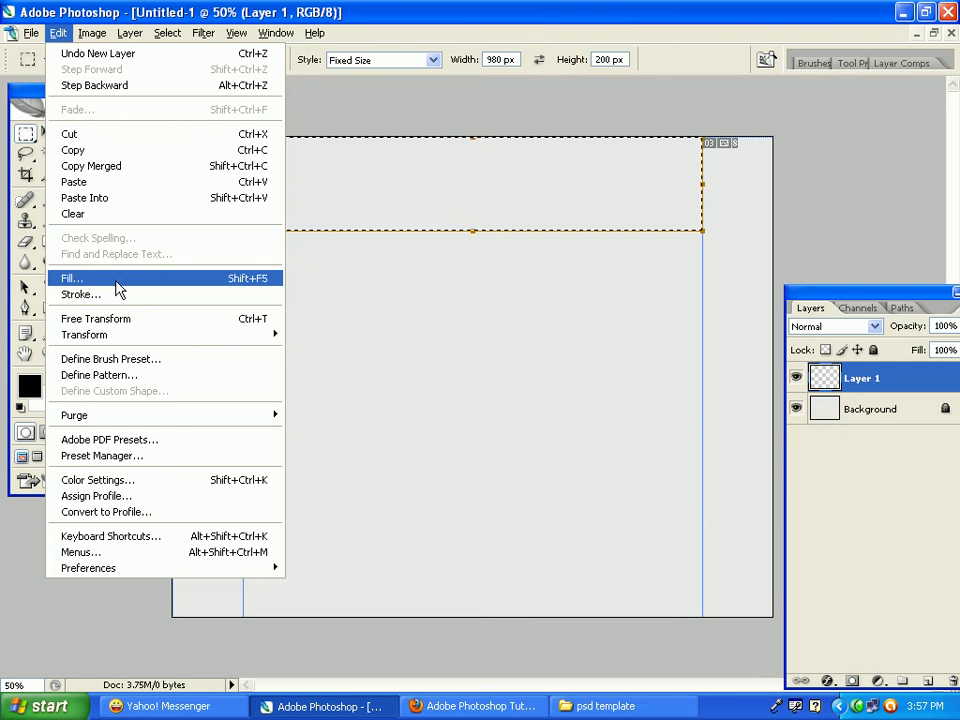
left_click(117, 289)
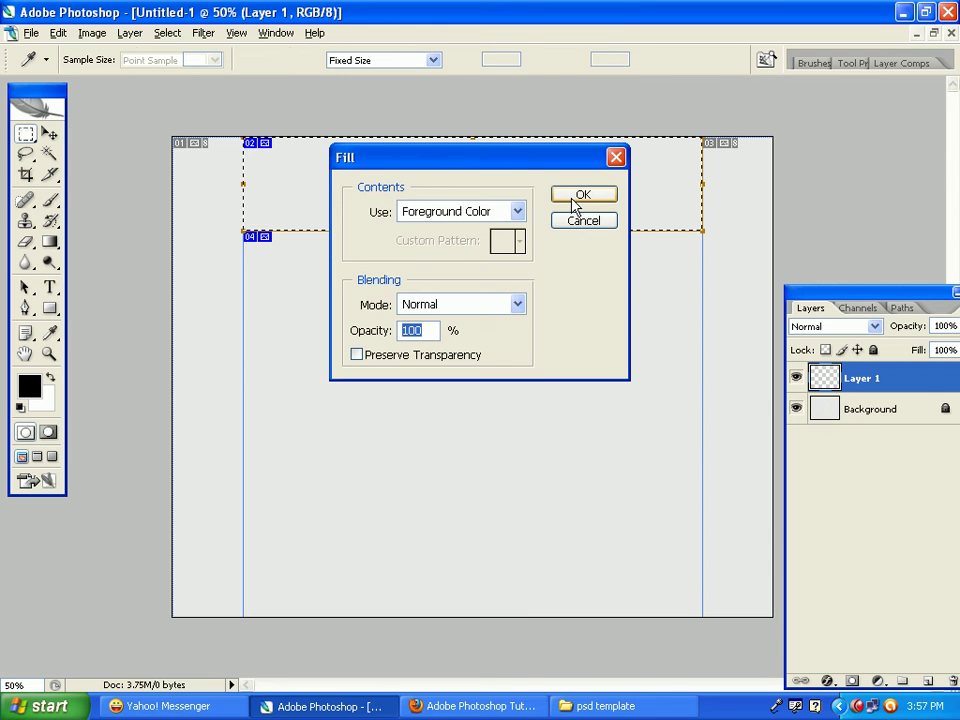
left_click(571, 198)
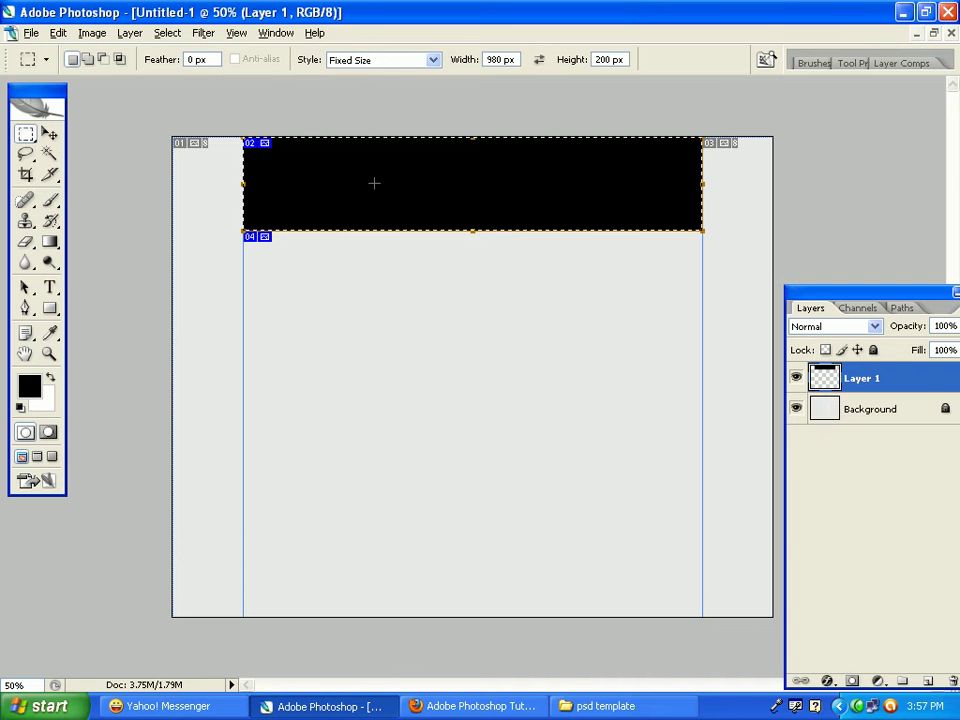
key("ctrl+d")
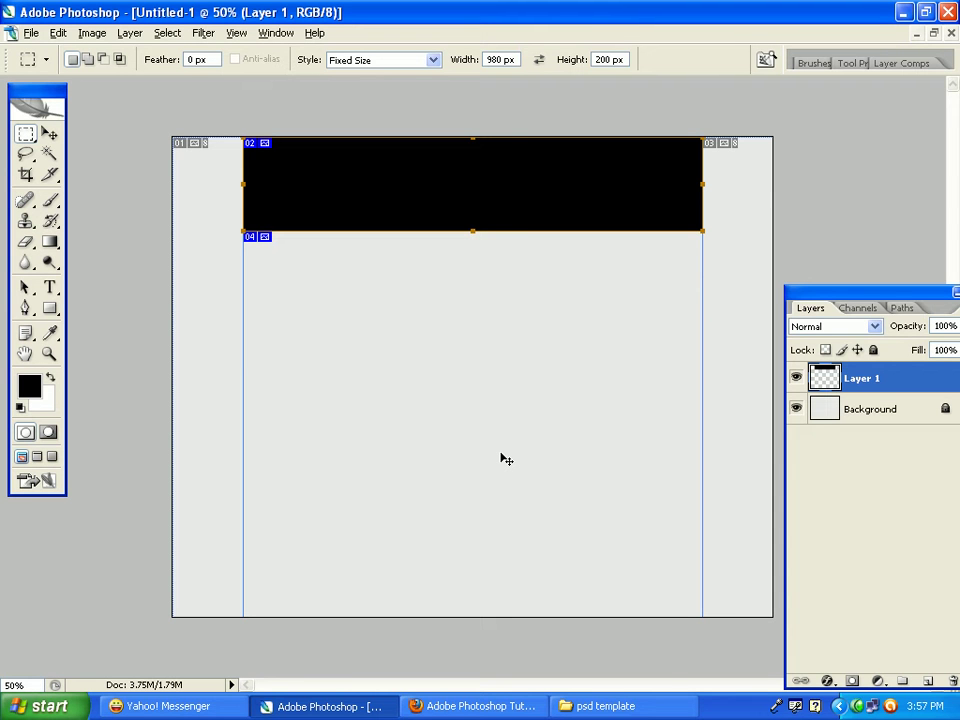
Step: Examine the black header band at 100% zoom with the tool palettes hidden, and bring the palettes back
key("ctrl+plus")
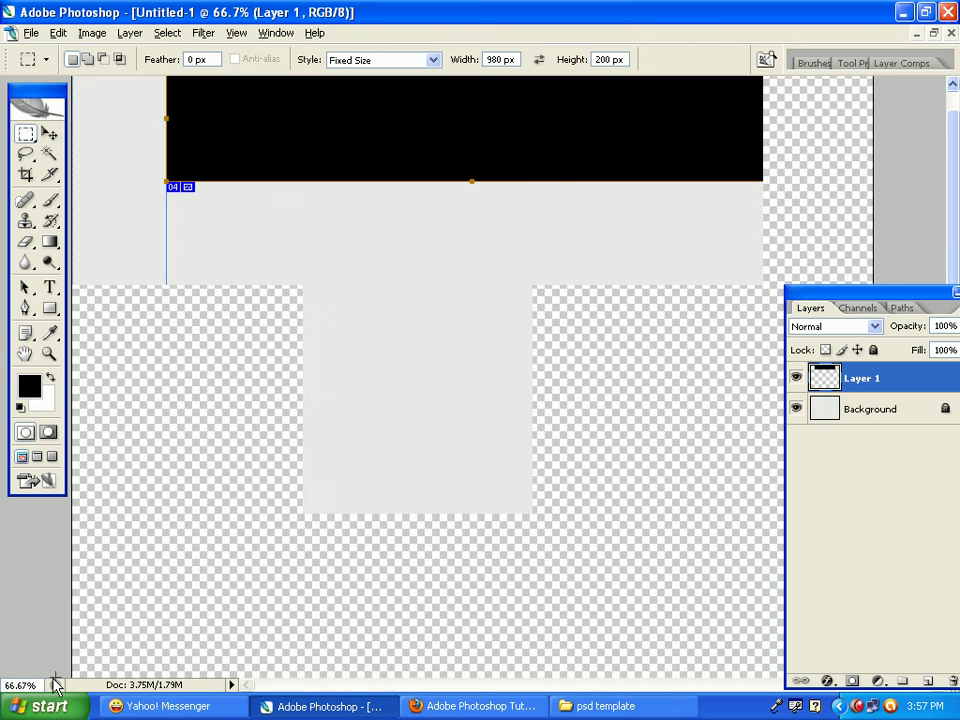
left_click_drag(36, 686, 22, 690)
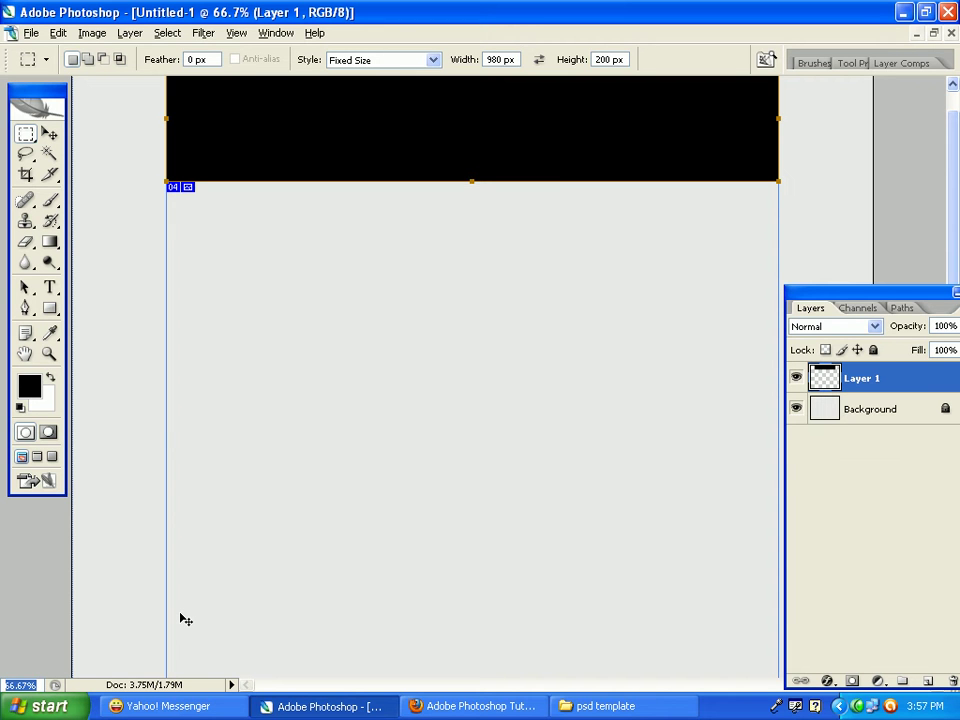
type("100")
key("Return")
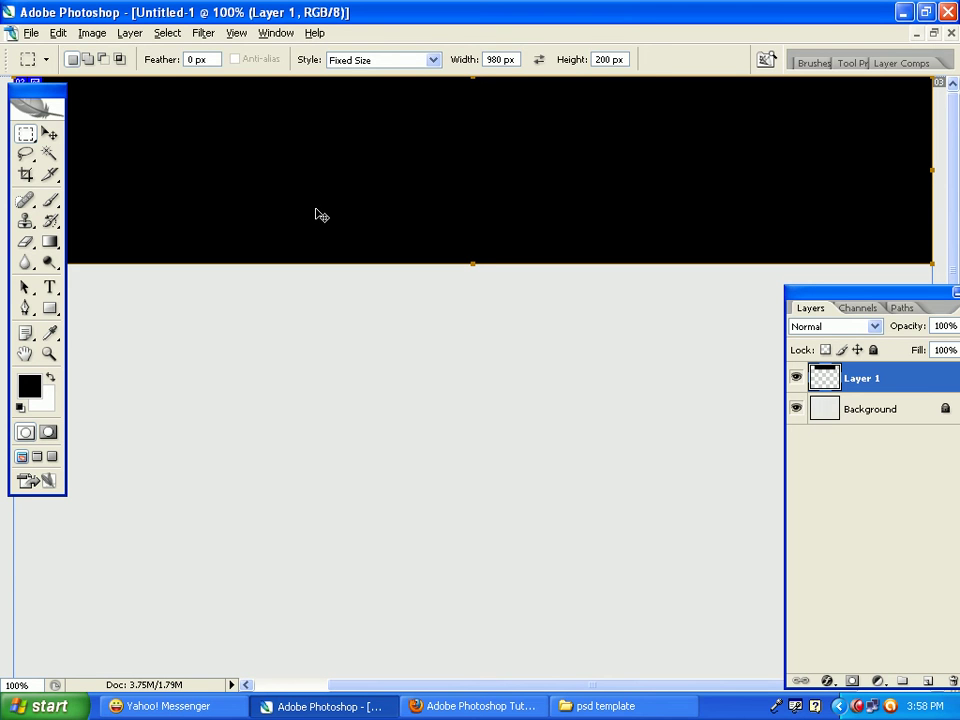
key("v")
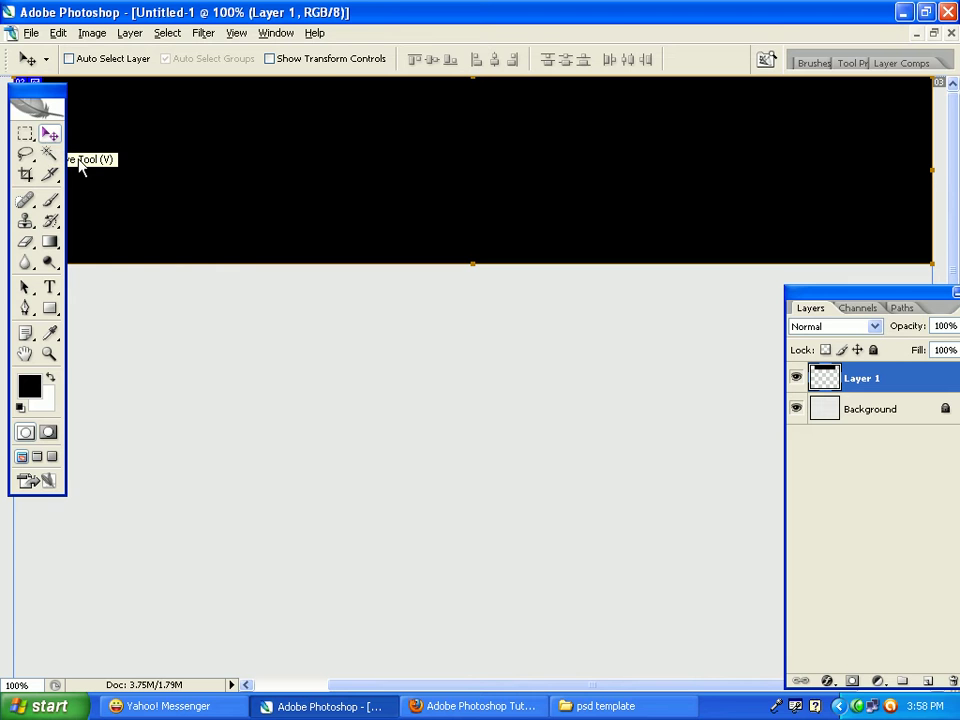
key("Tab")
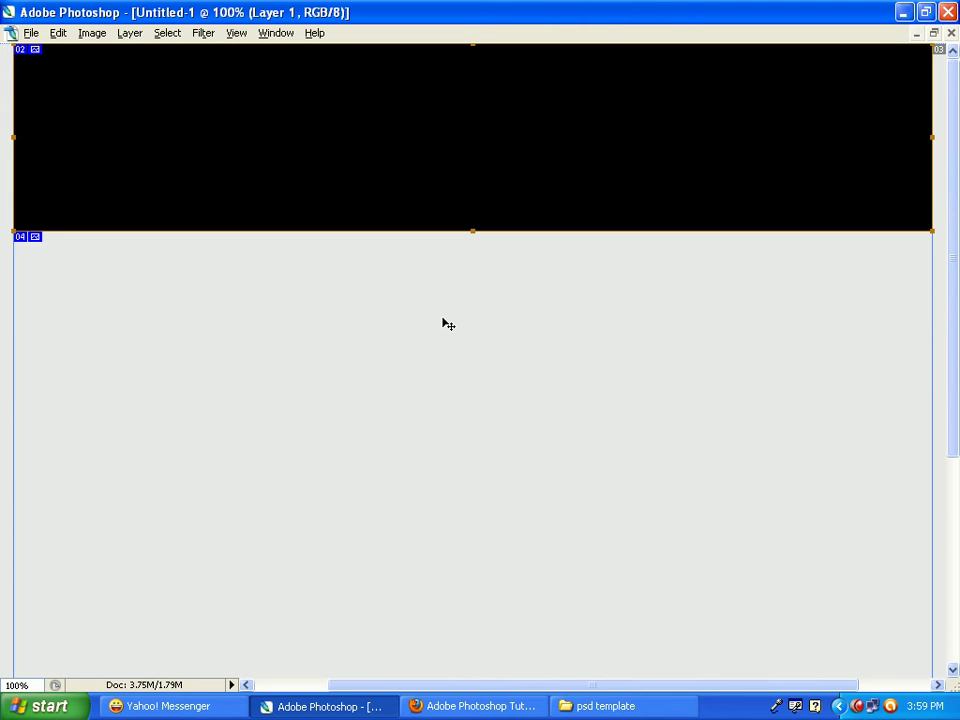
key("Tab")
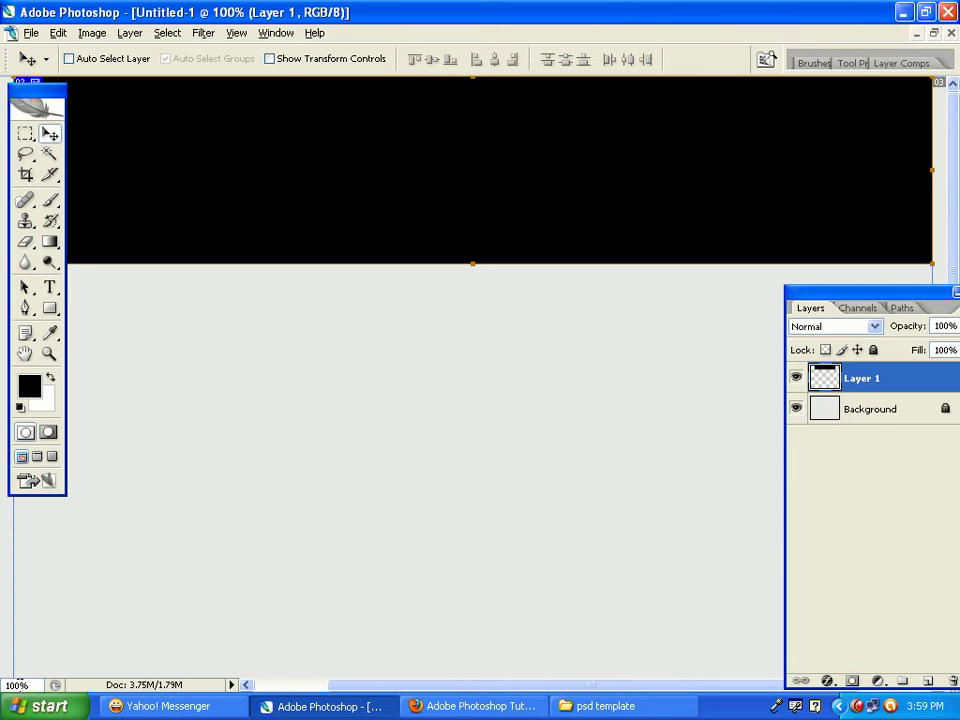
Step: Rename the layer holding the black header band as bg
left_click(8, 686)
key("ctrl+minus")
key("ctrl+minus")
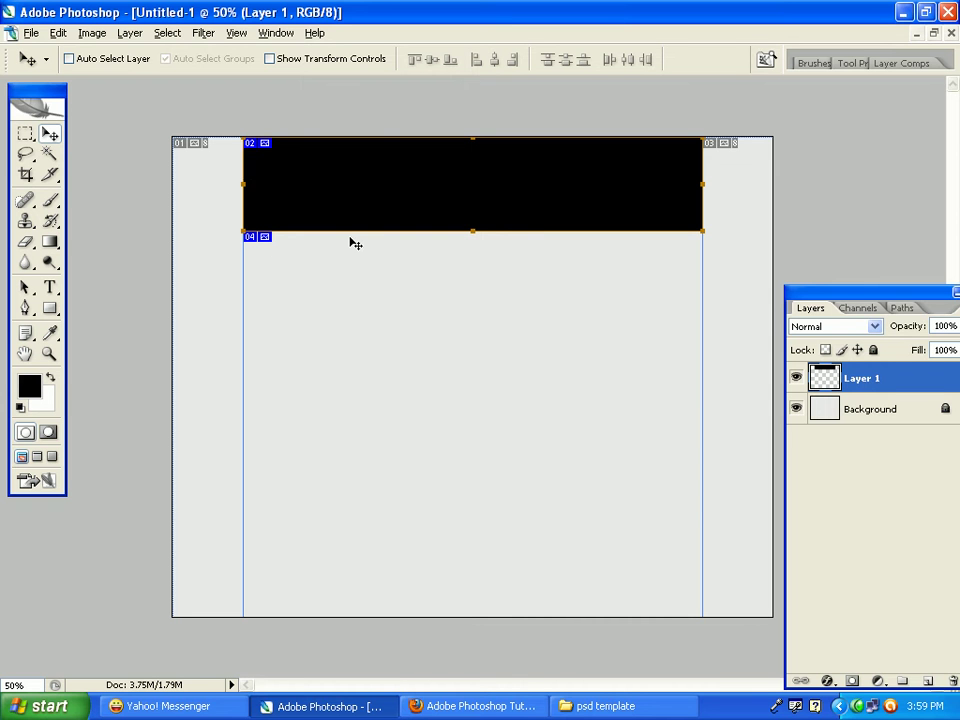
left_click(47, 177)
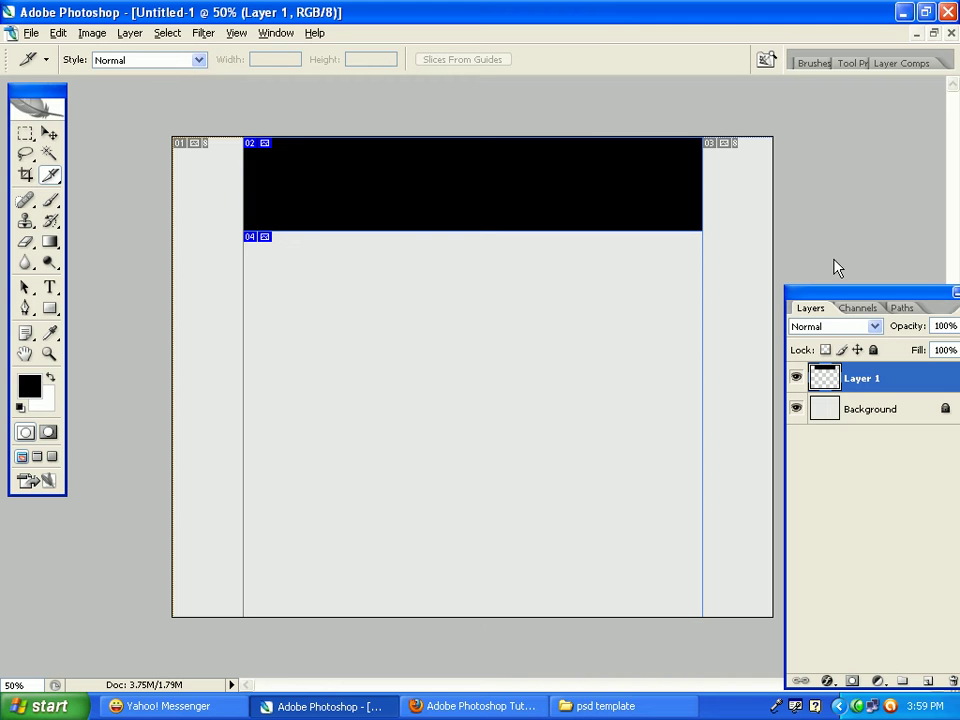
double_click(853, 381)
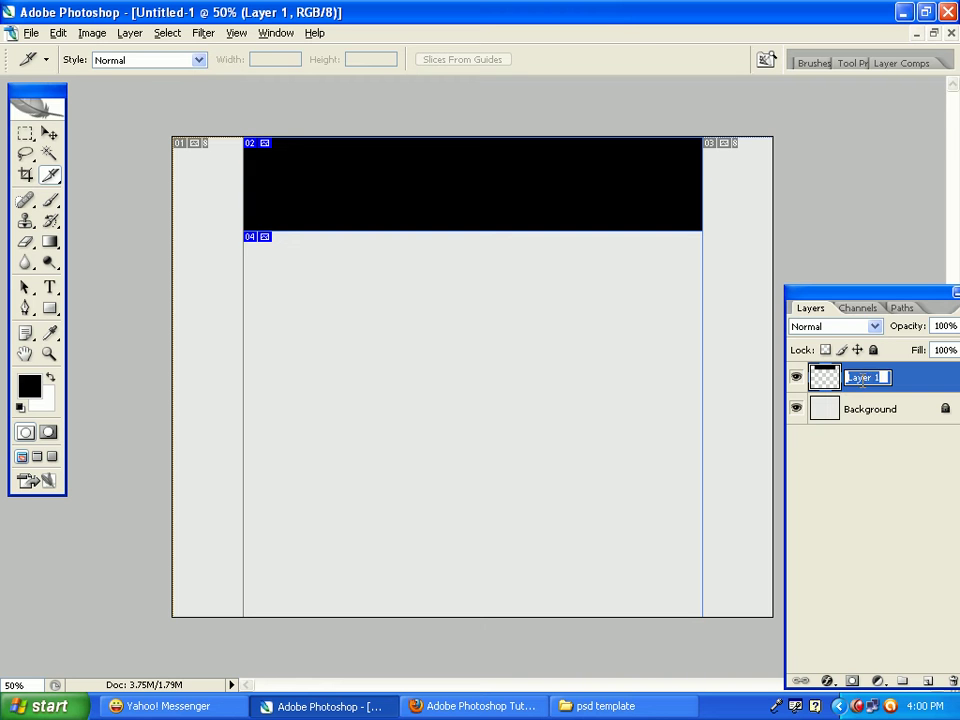
left_click(862, 381)
type("b")
key("Delete")
key("Delete")
key("Delete")
key("Delete")
key("Delete")
key("Delete")
key("BackSpace")
key("BackSpace")
type("bg")
left_click(920, 376)
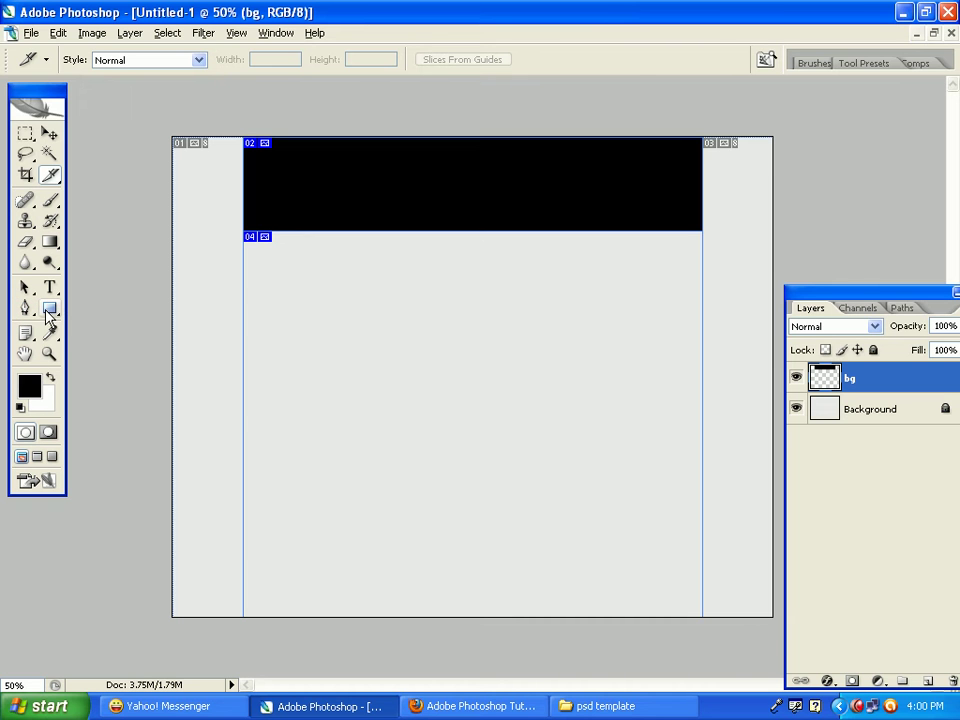
Step: Draw a small rectangle in color d9cbcb on the left part of the black header and rasterize its layer
left_click(49, 309)
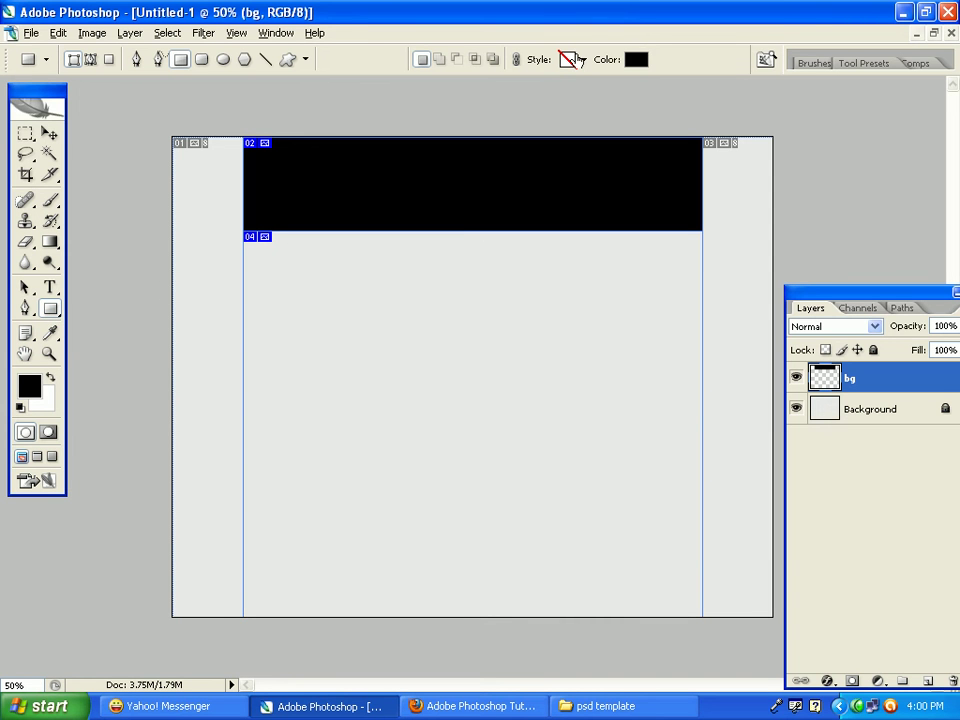
left_click(636, 59)
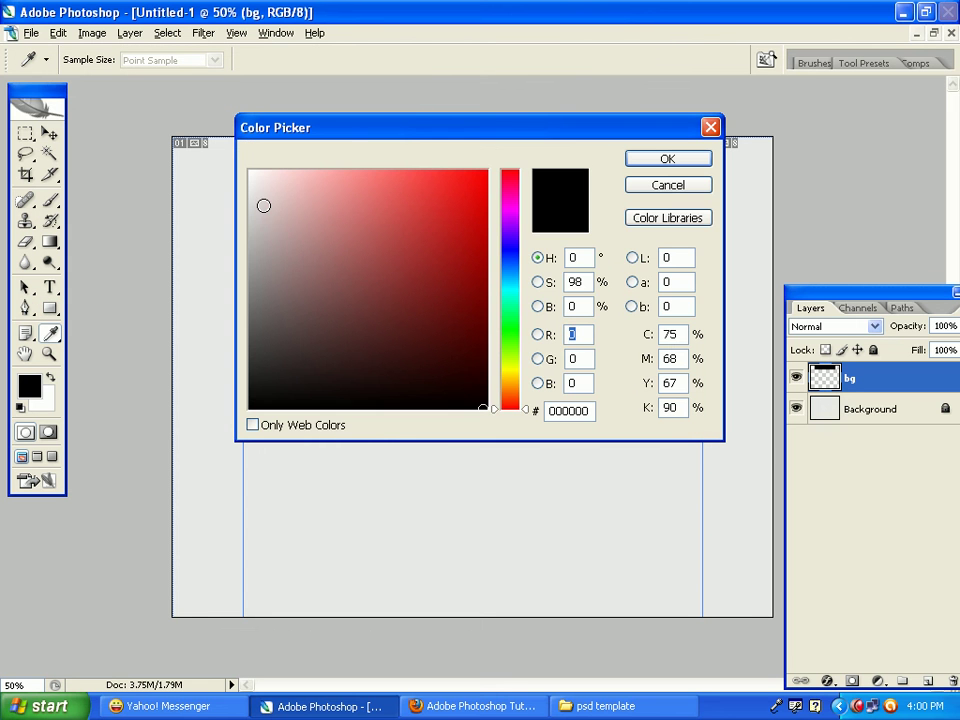
left_click(263, 207)
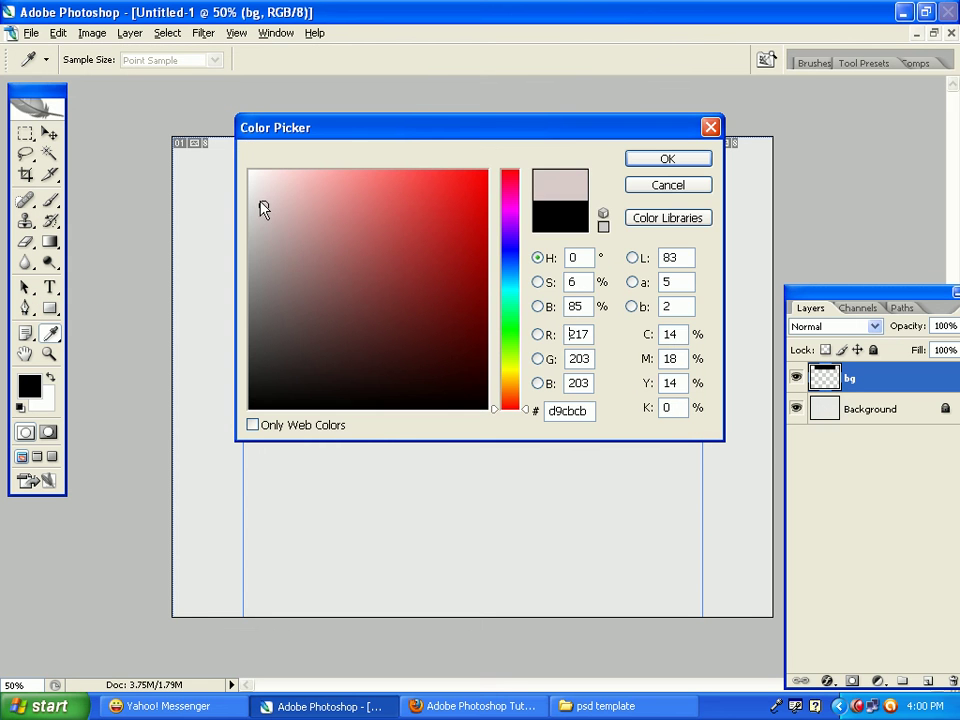
left_click(653, 164)
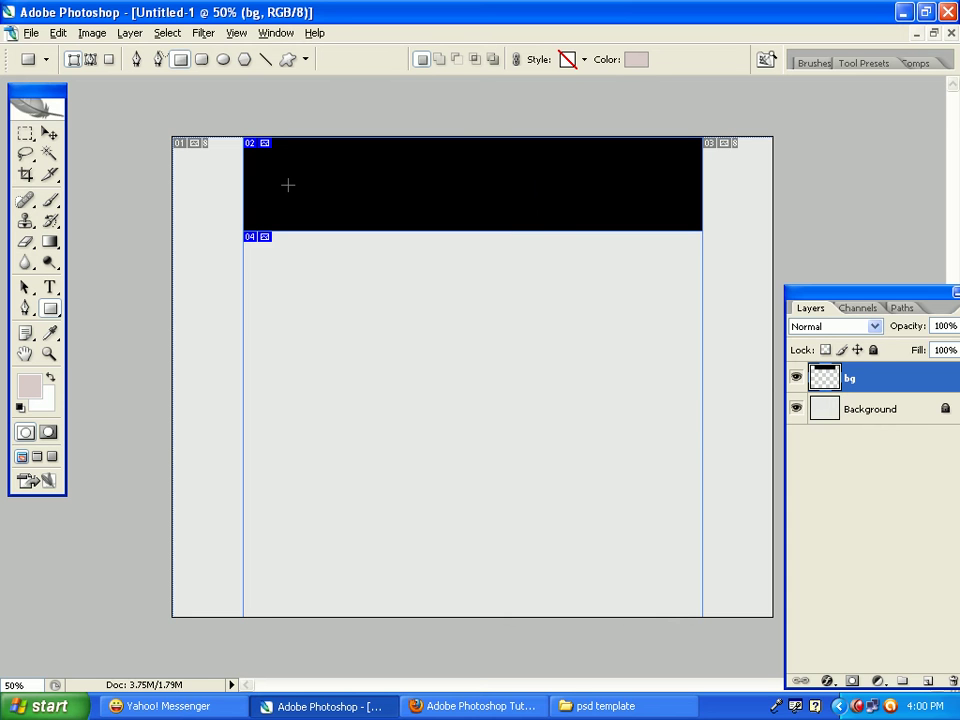
left_click_drag(276, 172, 376, 204)
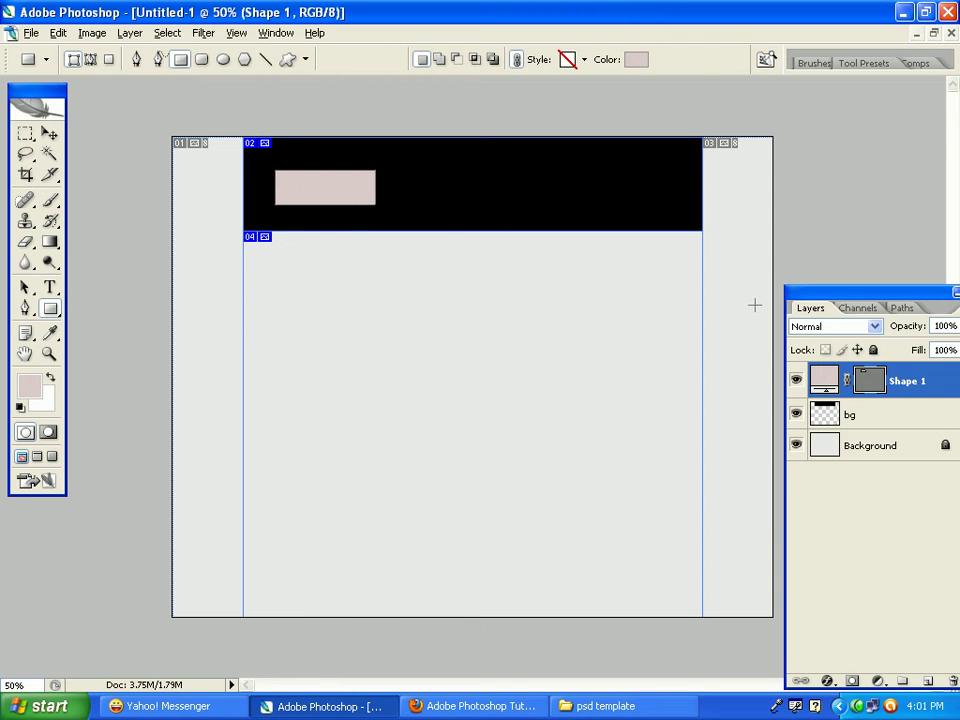
right_click(918, 390)
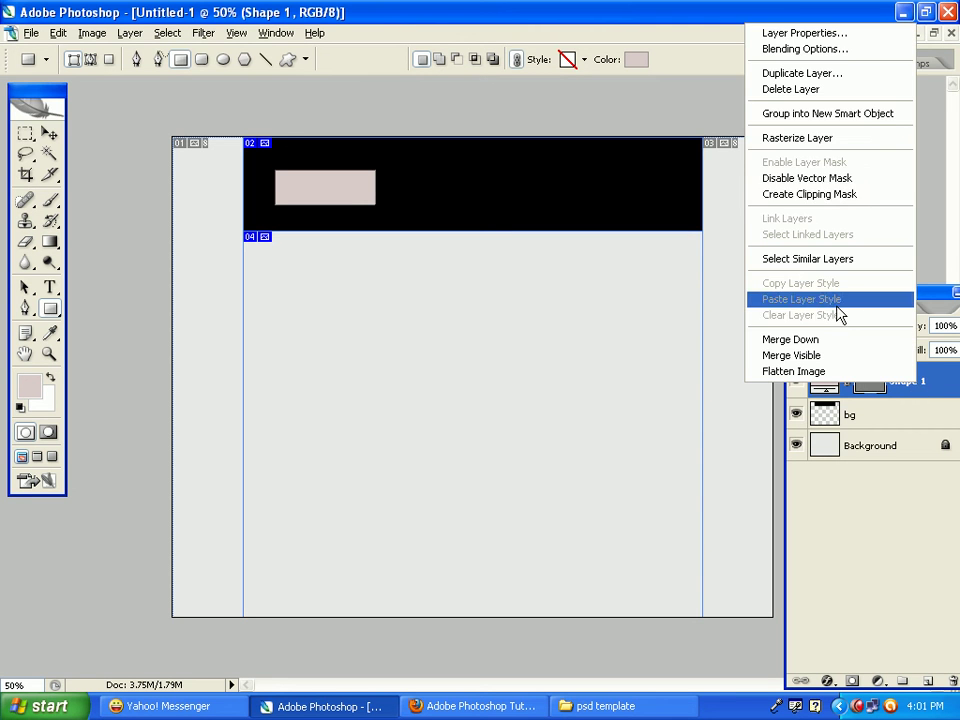
left_click(836, 140)
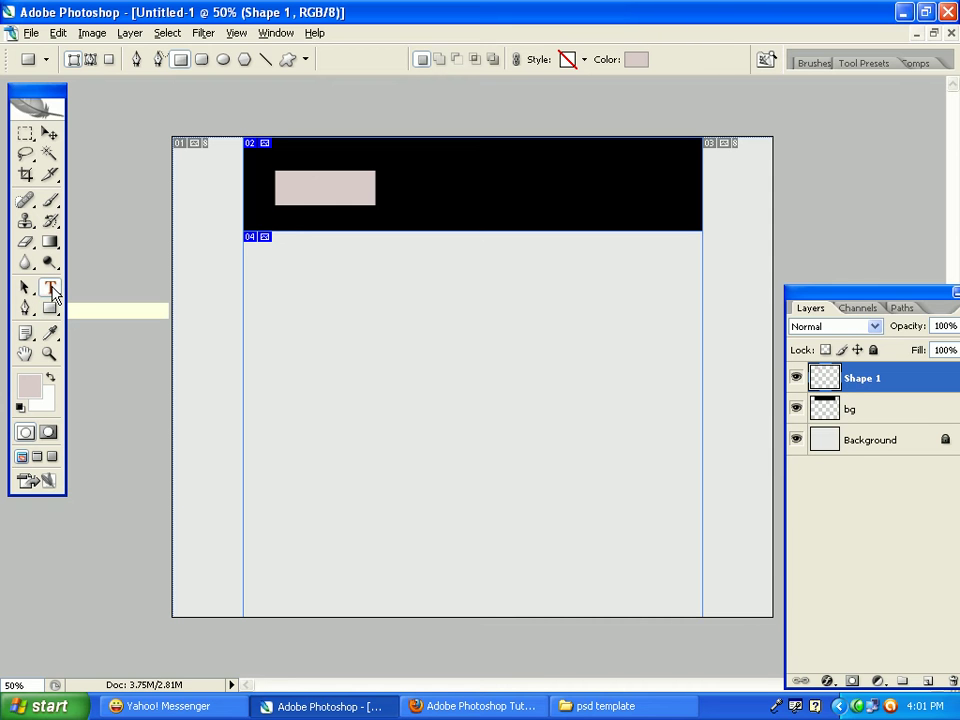
Step: Add the text LOGO in red c50f0f, Times New Roman Regular 12 pt, on the light rectangle in the header
left_click(52, 289)
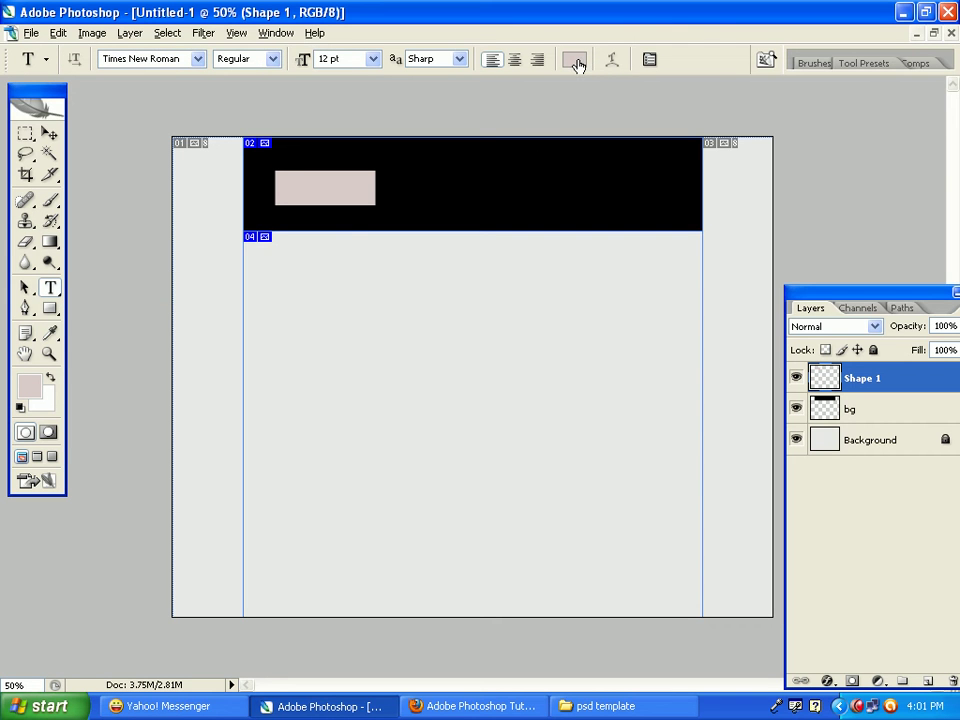
left_click(576, 61)
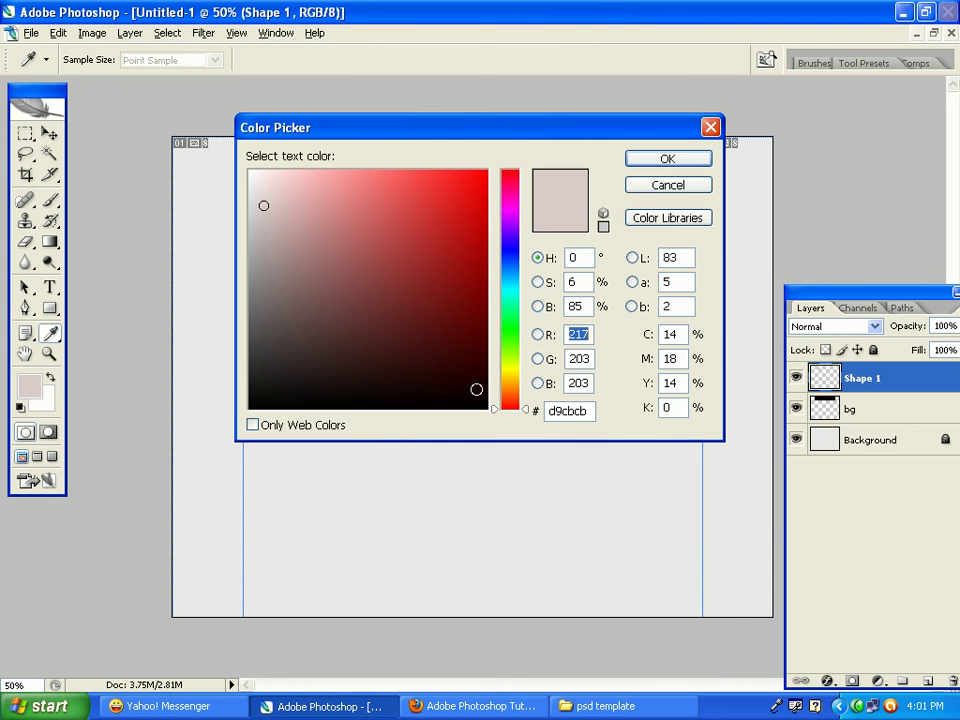
mouse_move(261, 210)
left_mouse_down()
mouse_move(240, 148)
mouse_move(381, 276)
mouse_move(407, 349)
mouse_move(408, 403)
left_mouse_up()
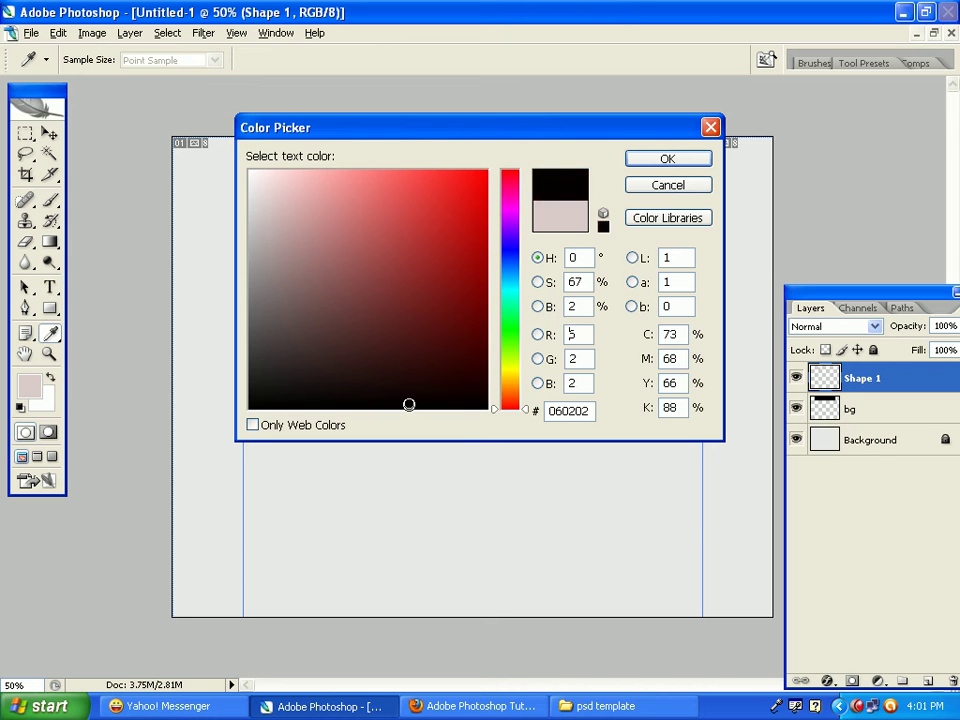
mouse_move(465, 431)
left_mouse_down()
mouse_move(453, 345)
mouse_move(469, 223)
left_mouse_up()
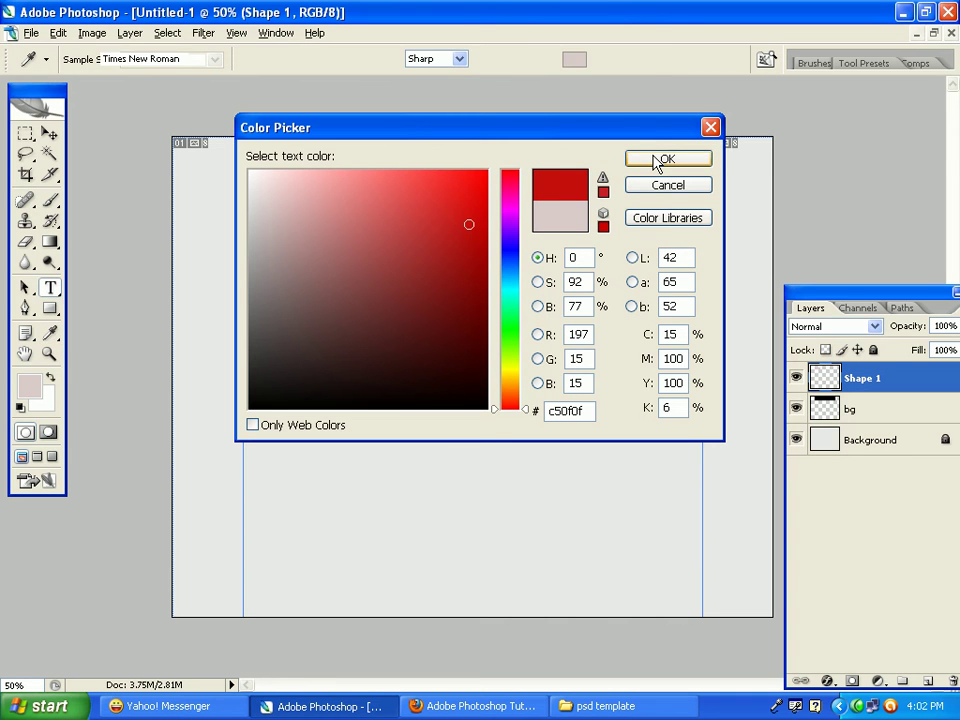
left_click(660, 160)
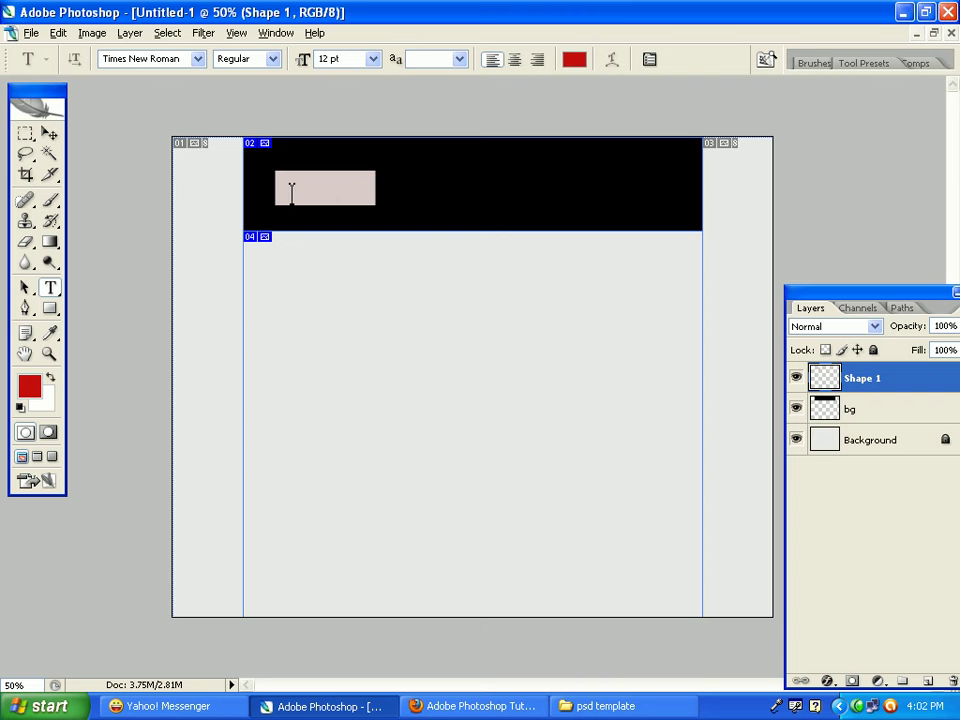
left_click(292, 192)
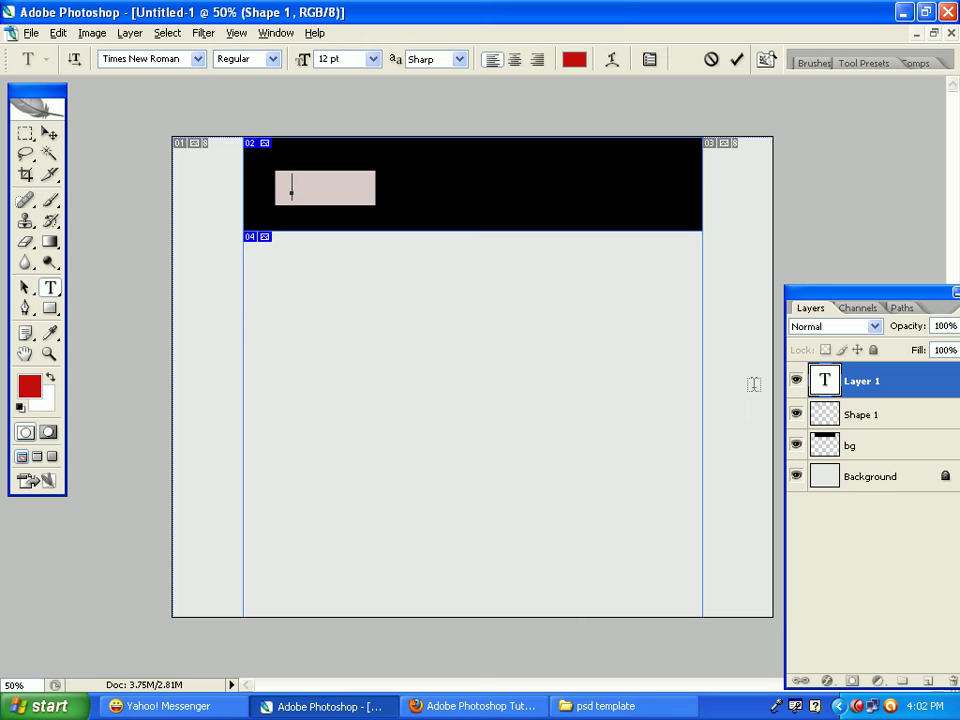
type("______________________")
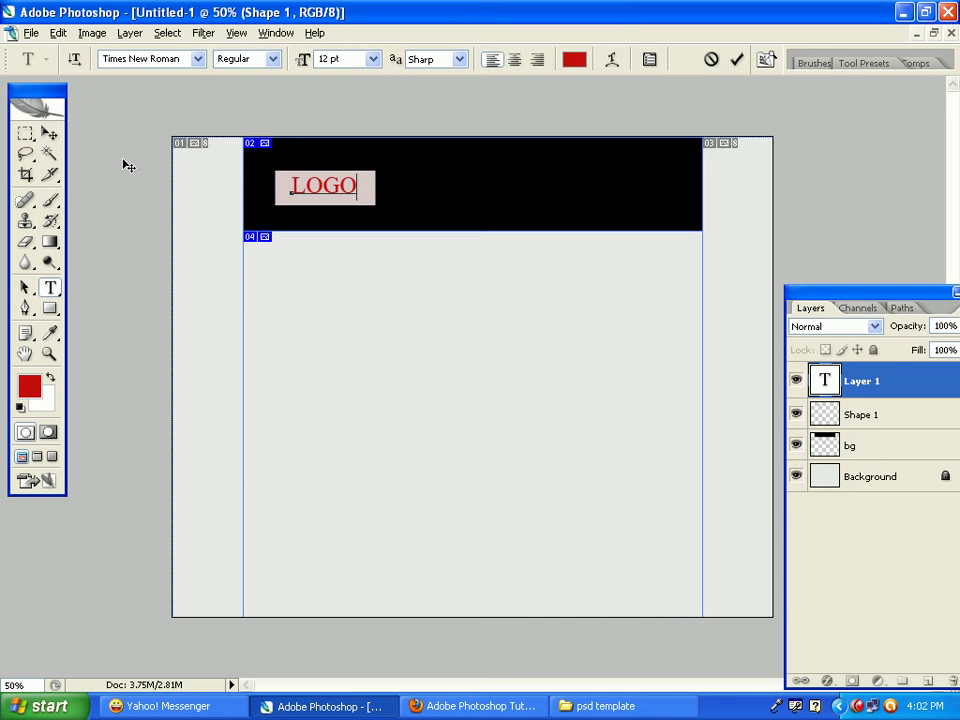
left_click(51, 137)
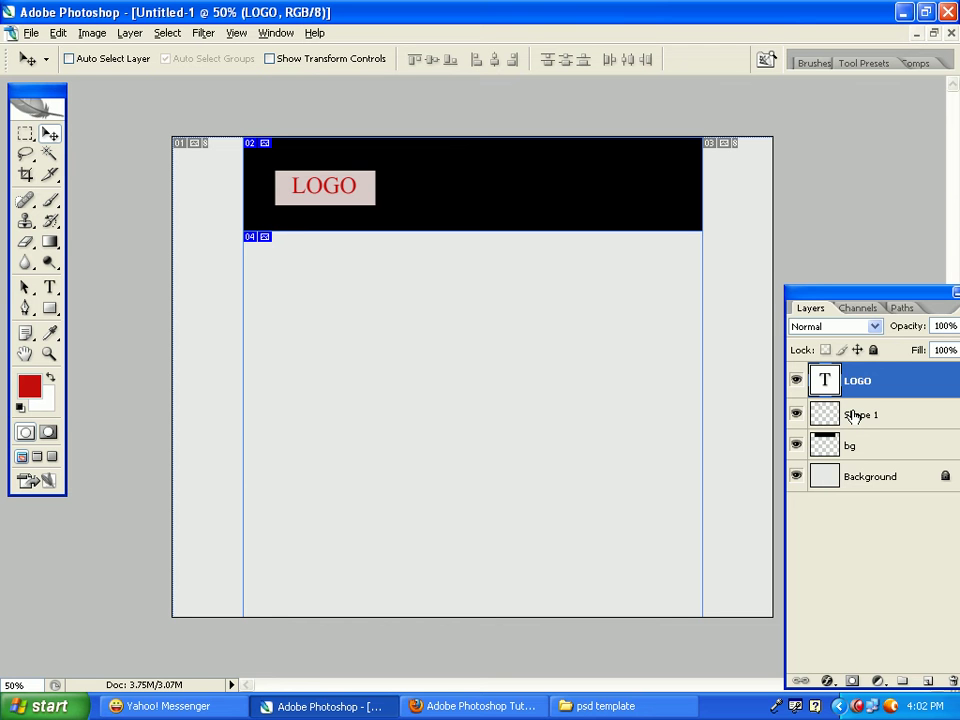
left_click(852, 415, "shift")
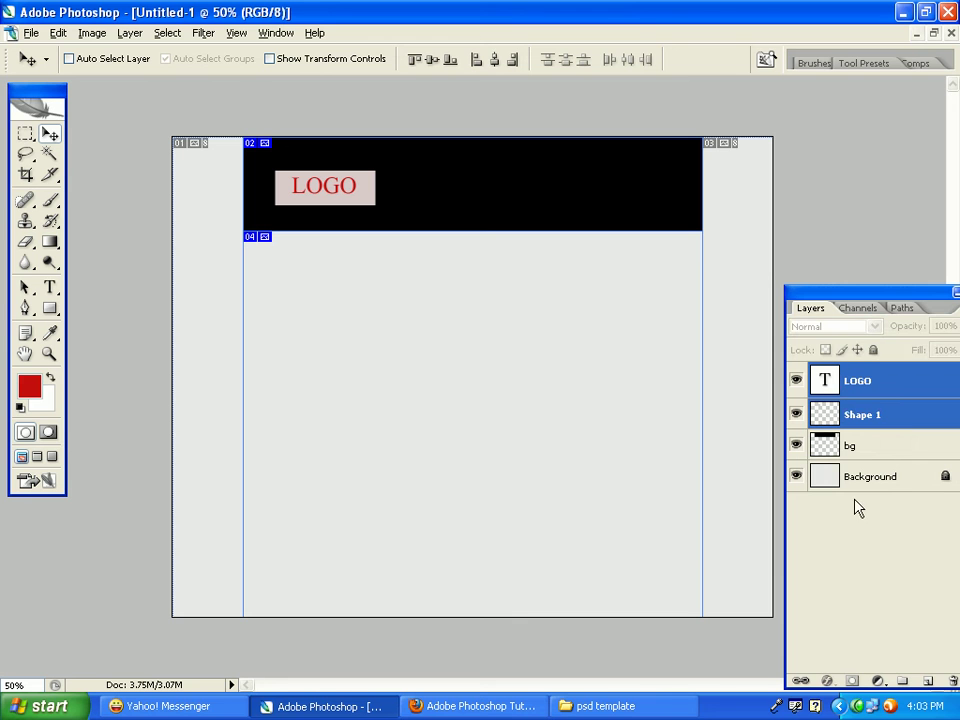
left_click(902, 682)
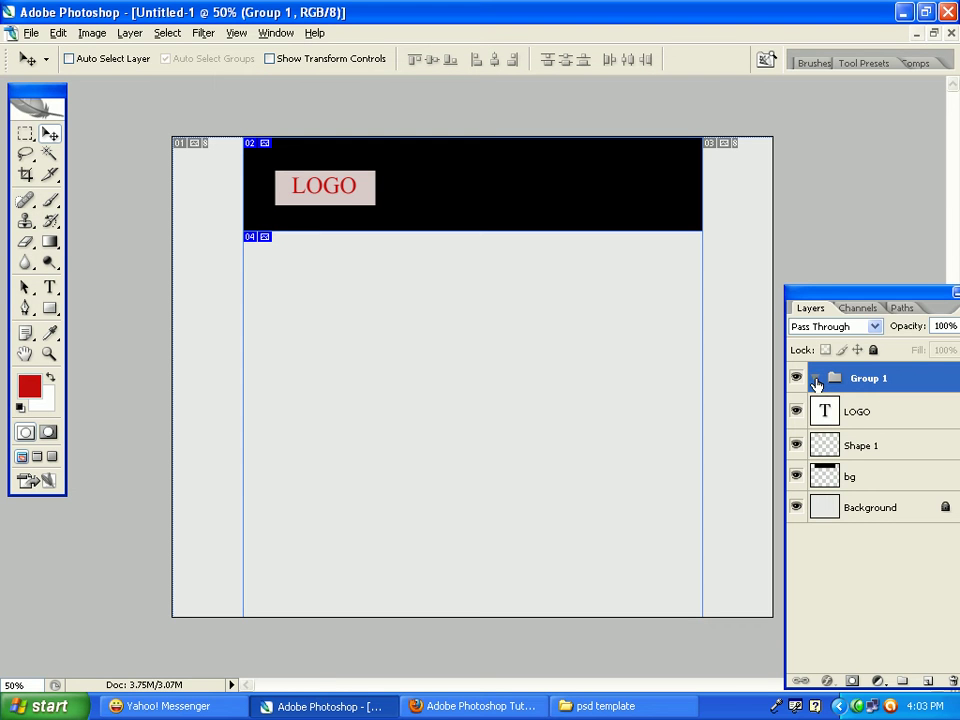
left_click(816, 381)
left_click_drag(860, 428, 865, 388)
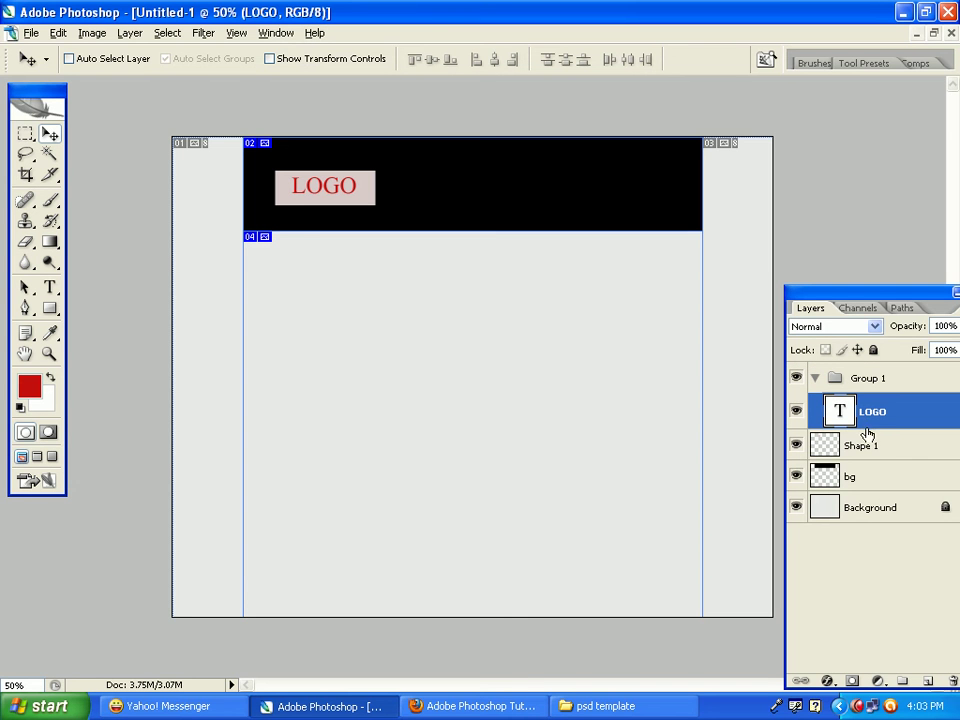
left_click_drag(867, 437, 866, 378)
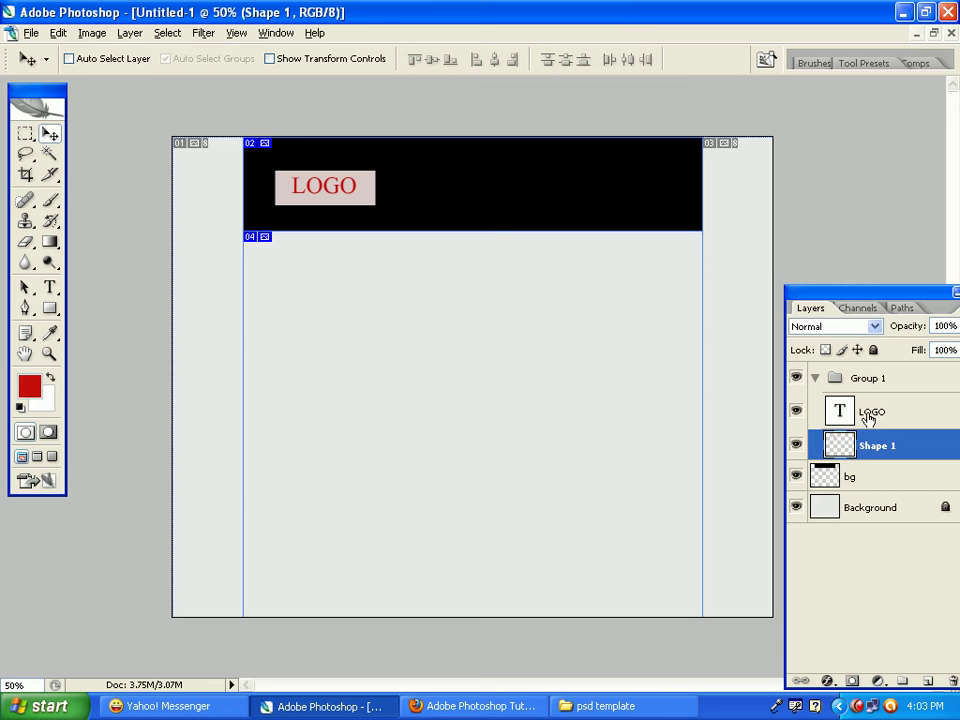
left_click(868, 418)
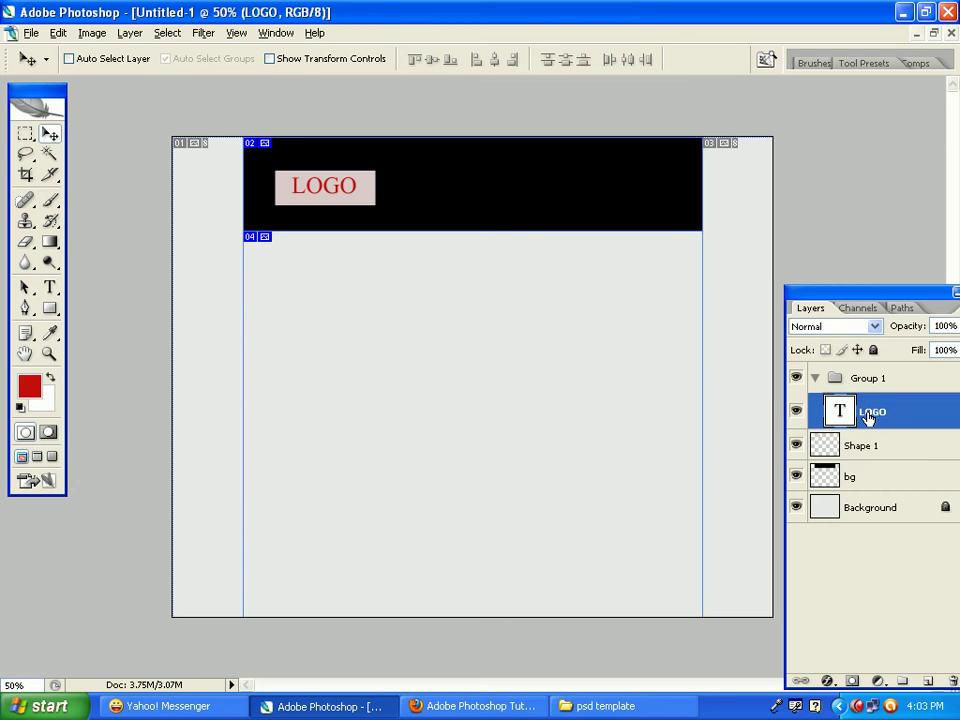
key("alt+bracketright")
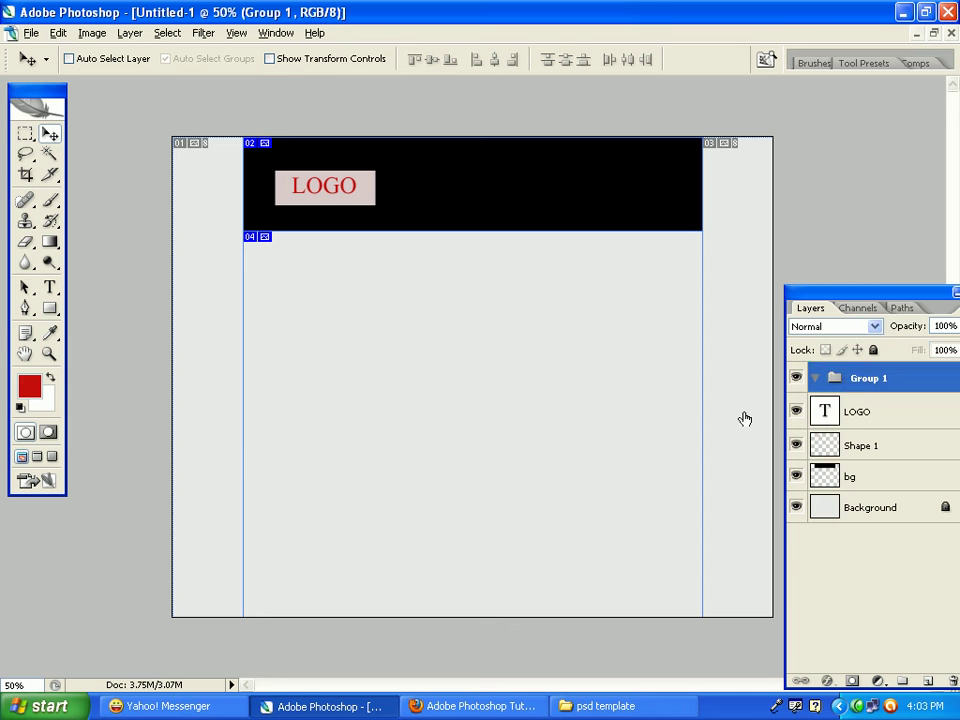
left_click(882, 413)
key("ctrl+shift+g")
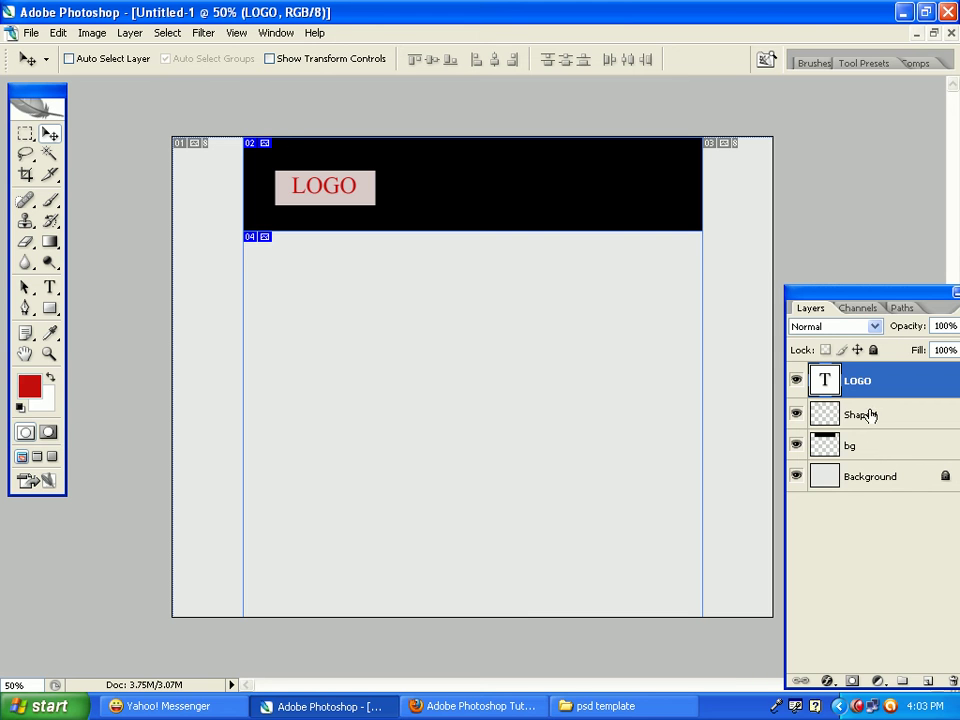
Step: Group the LOGO text layer and the Shape 1 layer together and name the group Logo
left_click(870, 413)
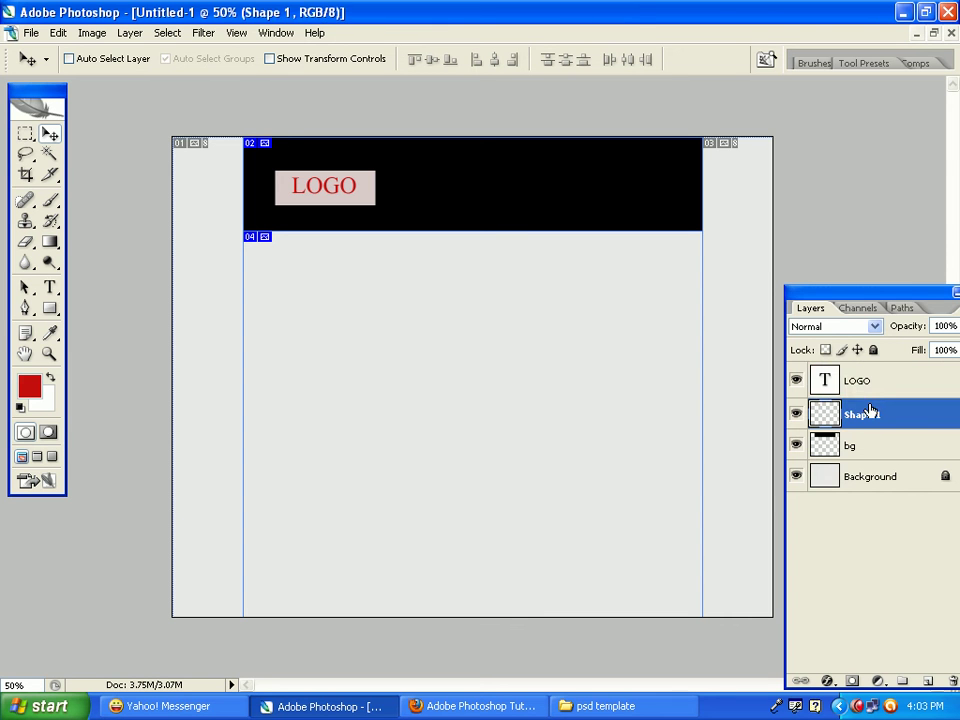
left_click_drag(870, 410, 870, 393)
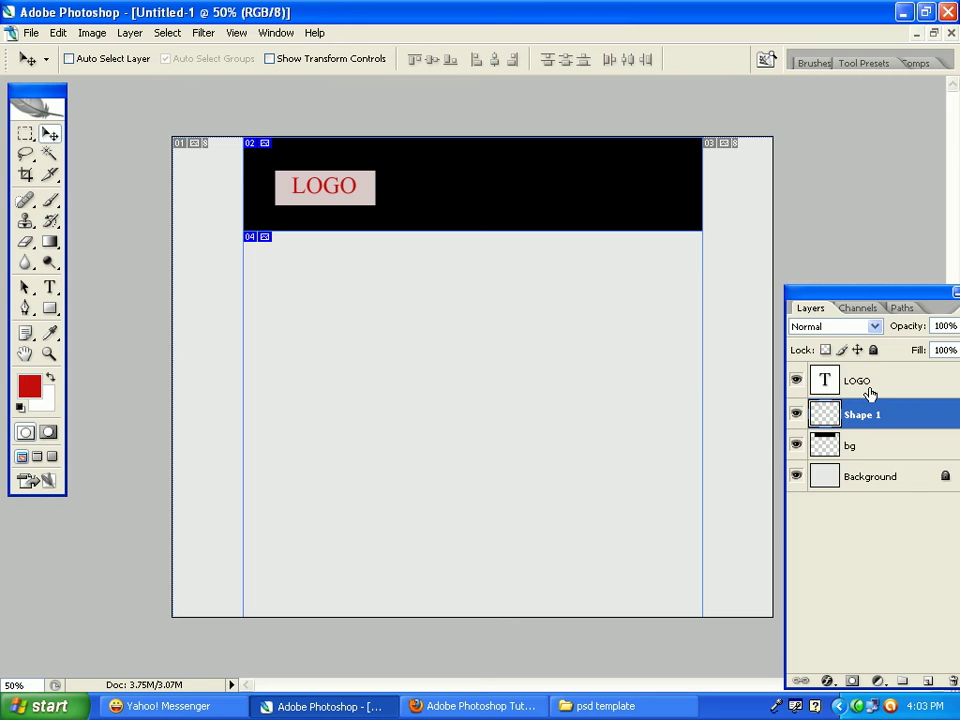
left_click(870, 393, "shift")
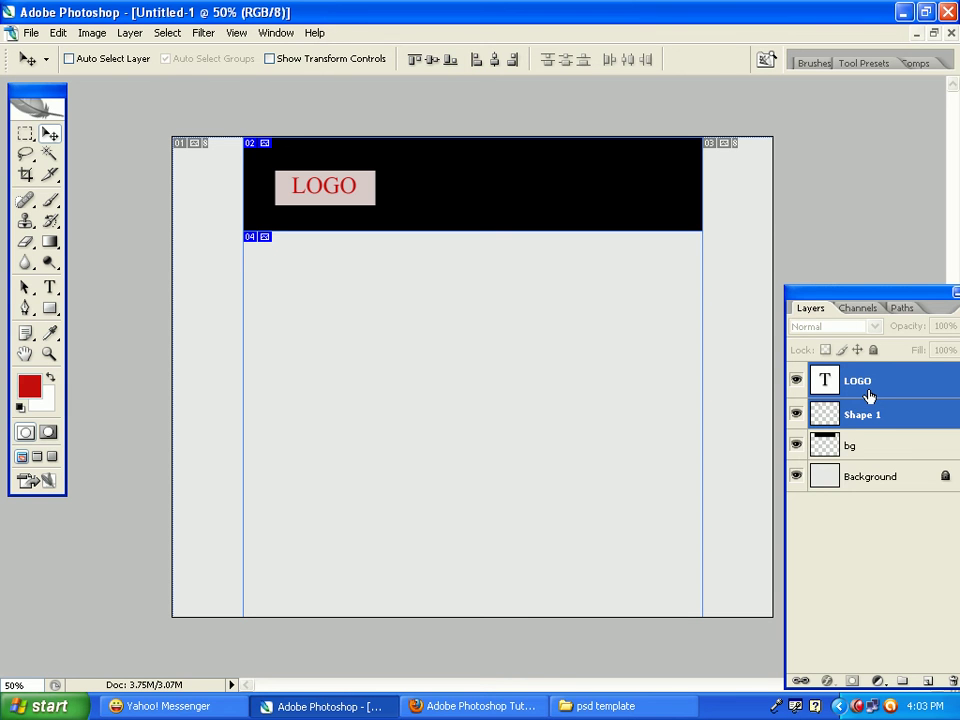
key("ctrl+g")
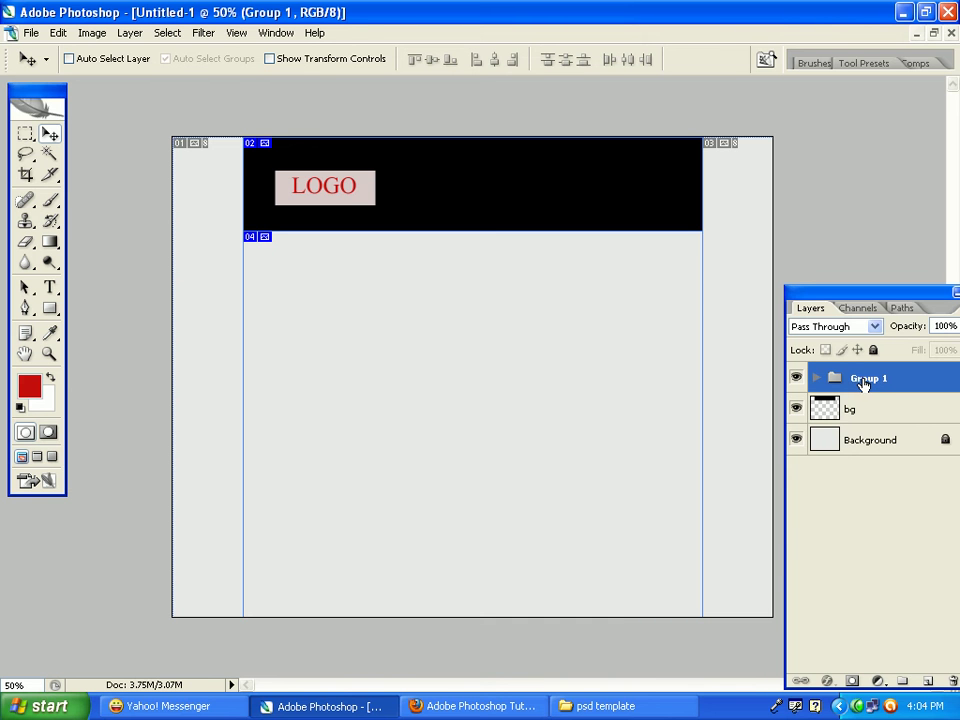
double_click(864, 381)
key("BackSpace")
type("Logo")
key("Return")
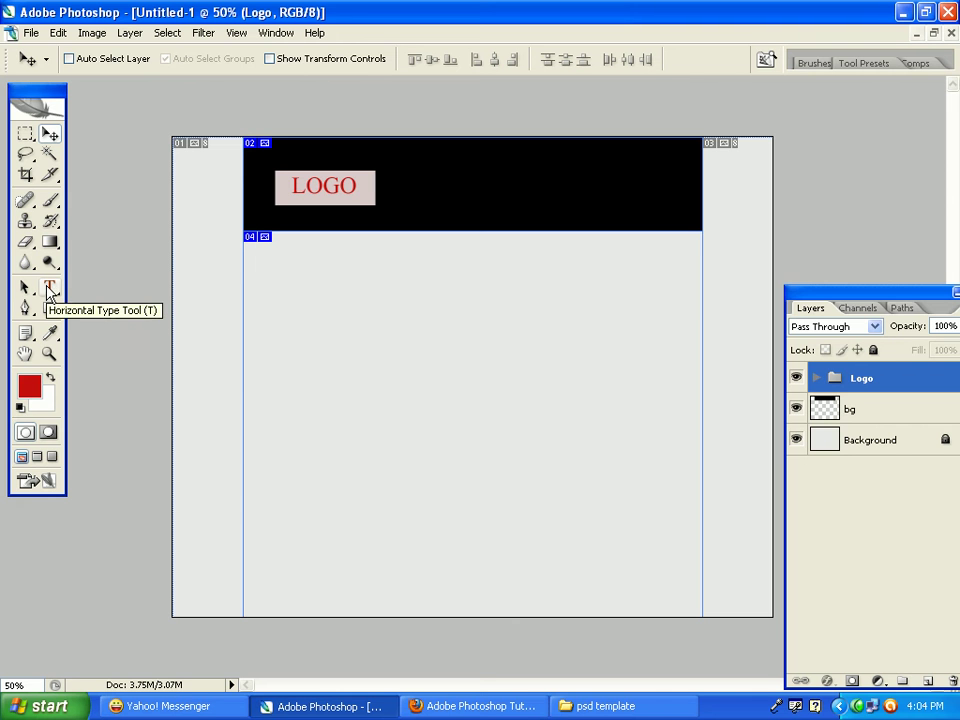
Step: Set the Horizontal Type tool's text color to white, ffffff
left_click(48, 290)
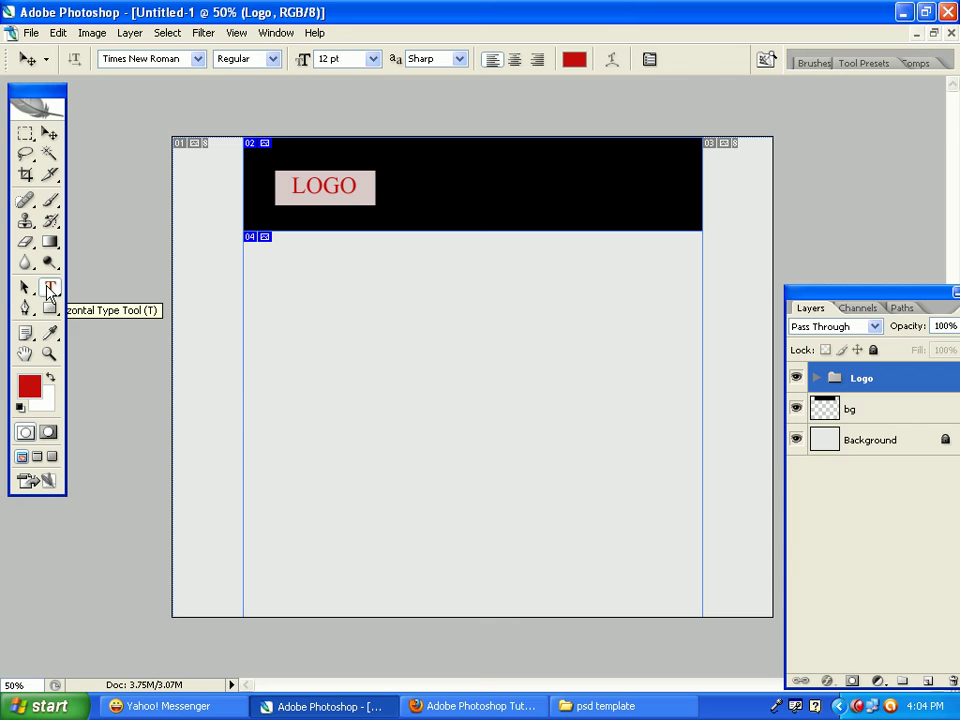
left_click(578, 59)
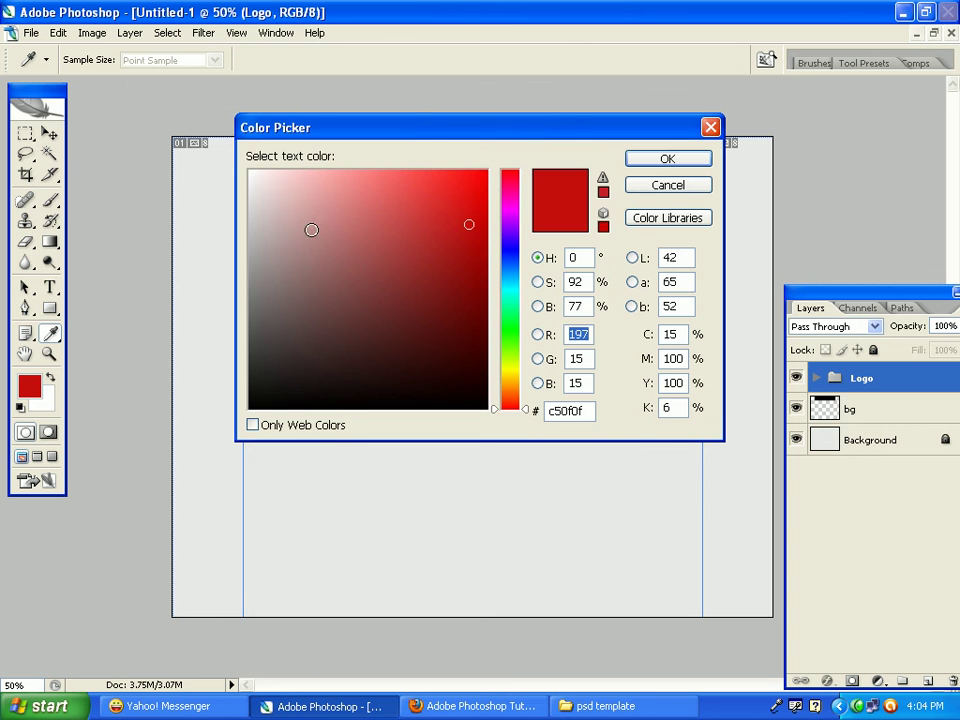
left_click_drag(253, 175, 241, 159)
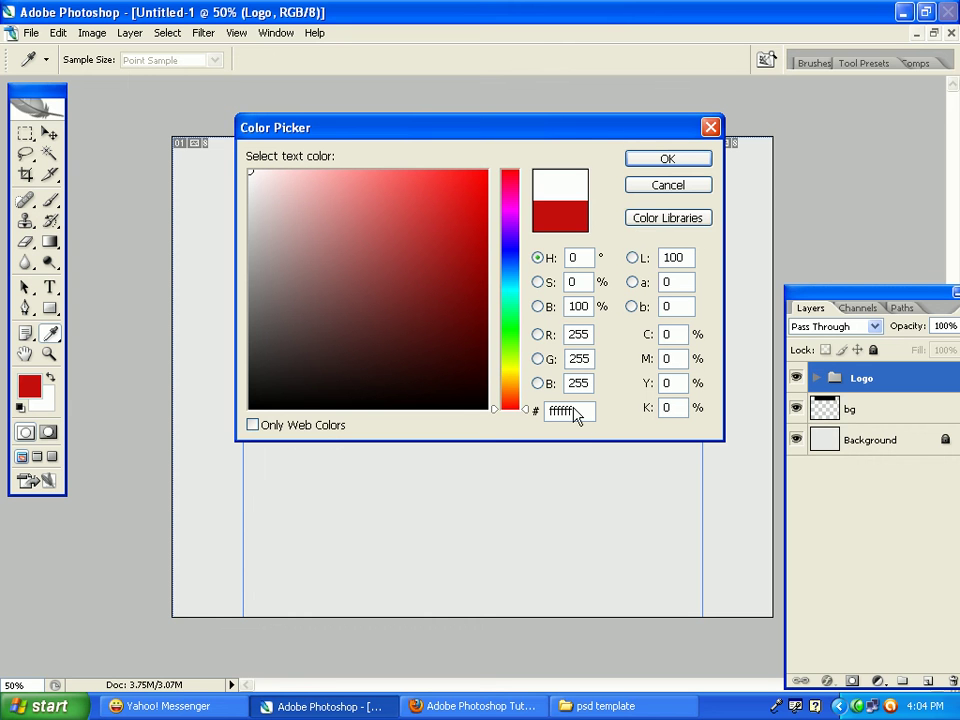
left_click(662, 162)
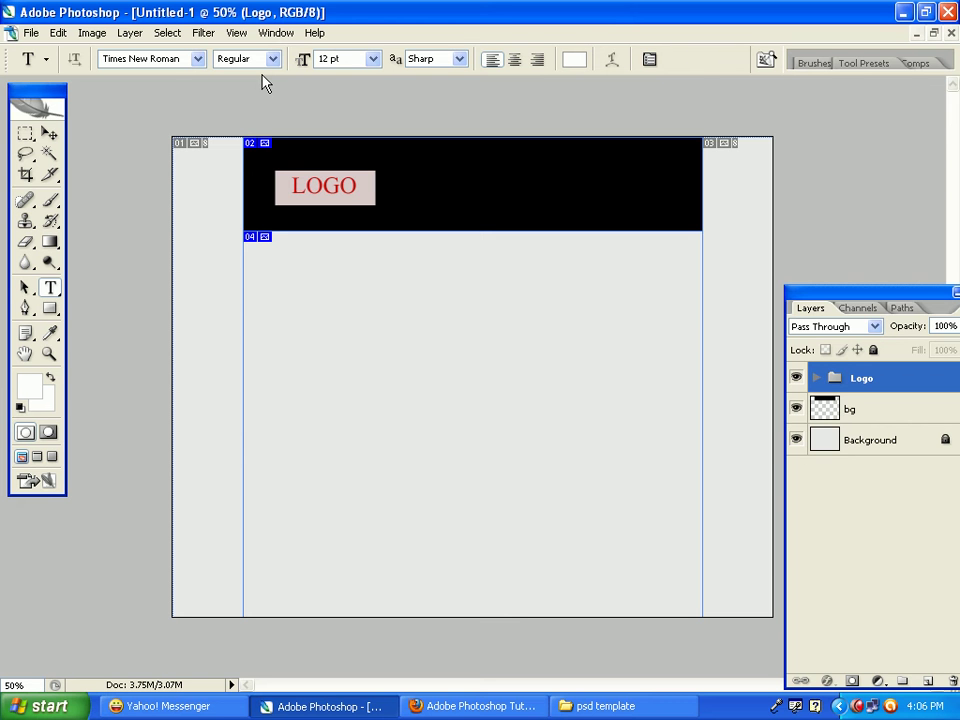
Step: Set the Horizontal Type tool's font to Arial and its size to 18 pt
left_click(198, 59)
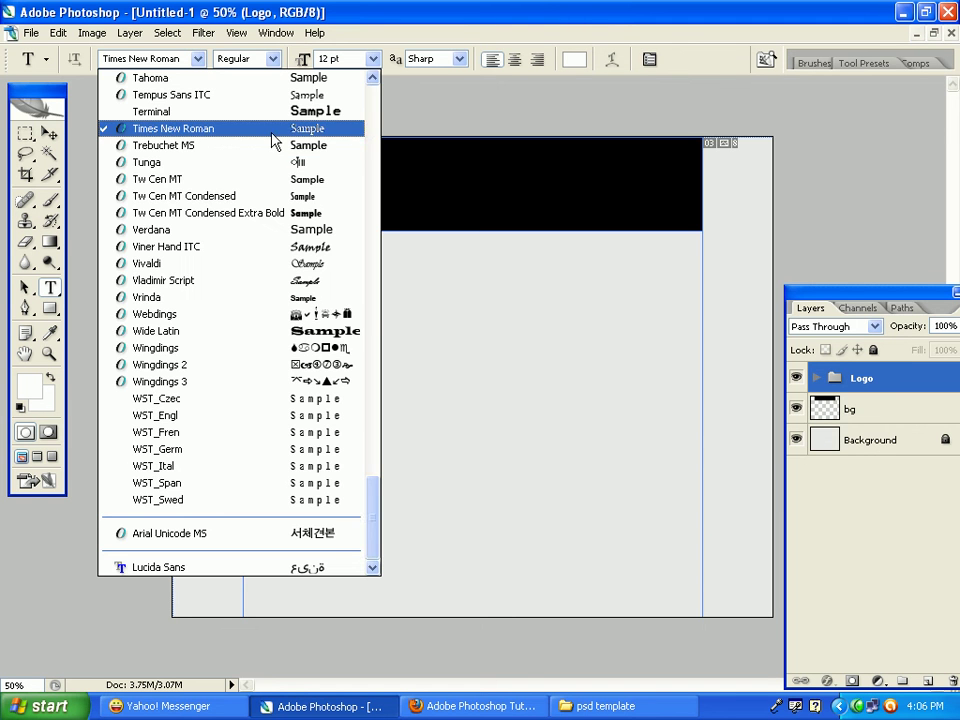
scroll(369, 414, "up", 4)
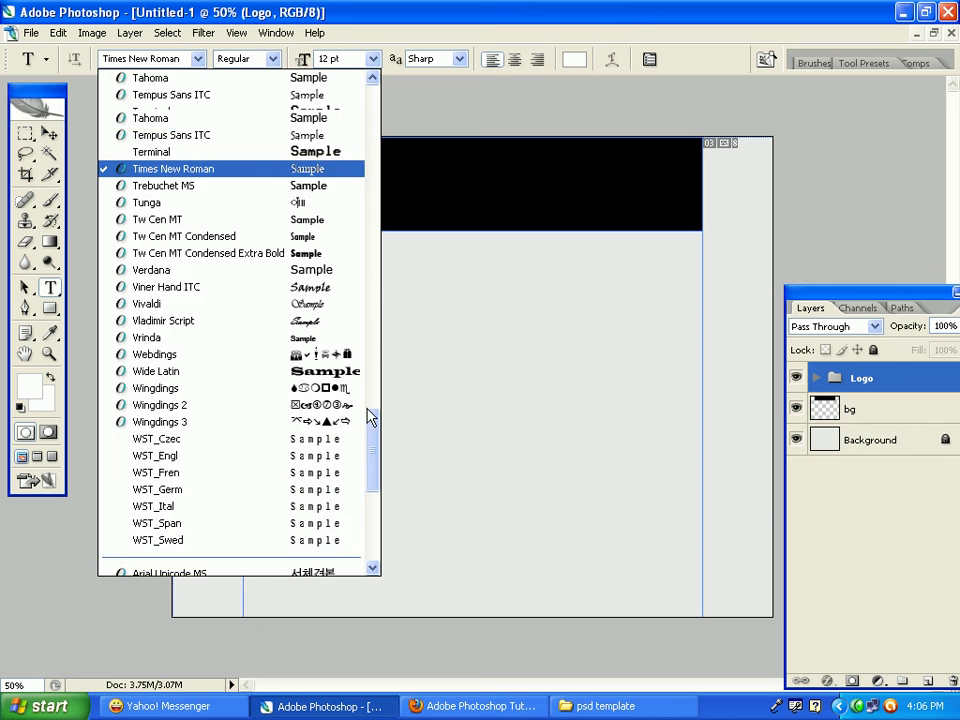
scroll(369, 422, "up", 4)
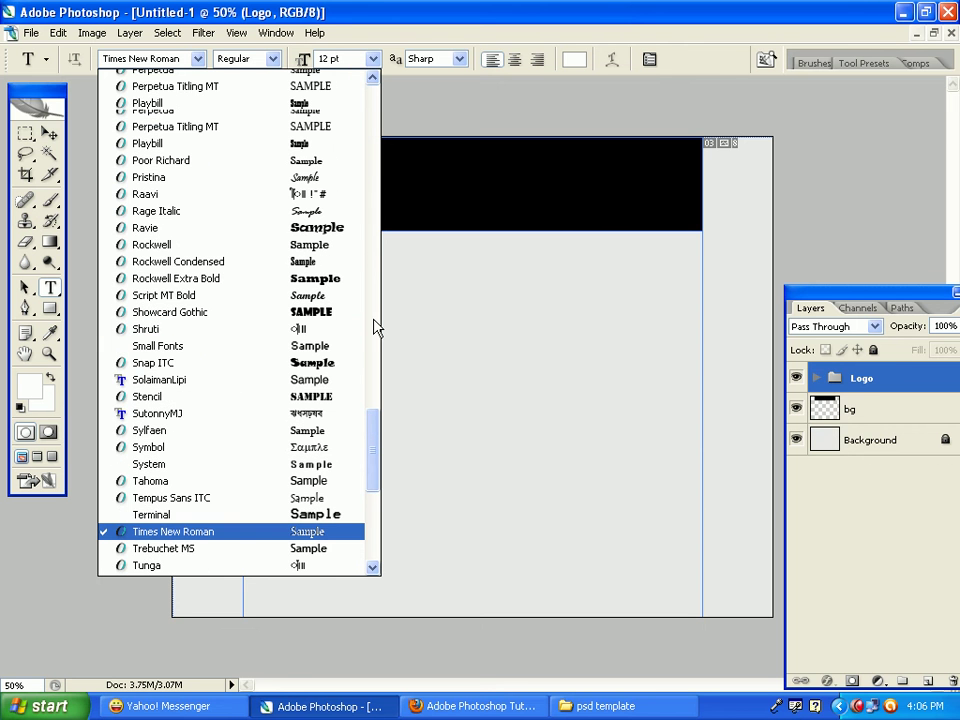
left_click_drag(376, 327, 375, 86)
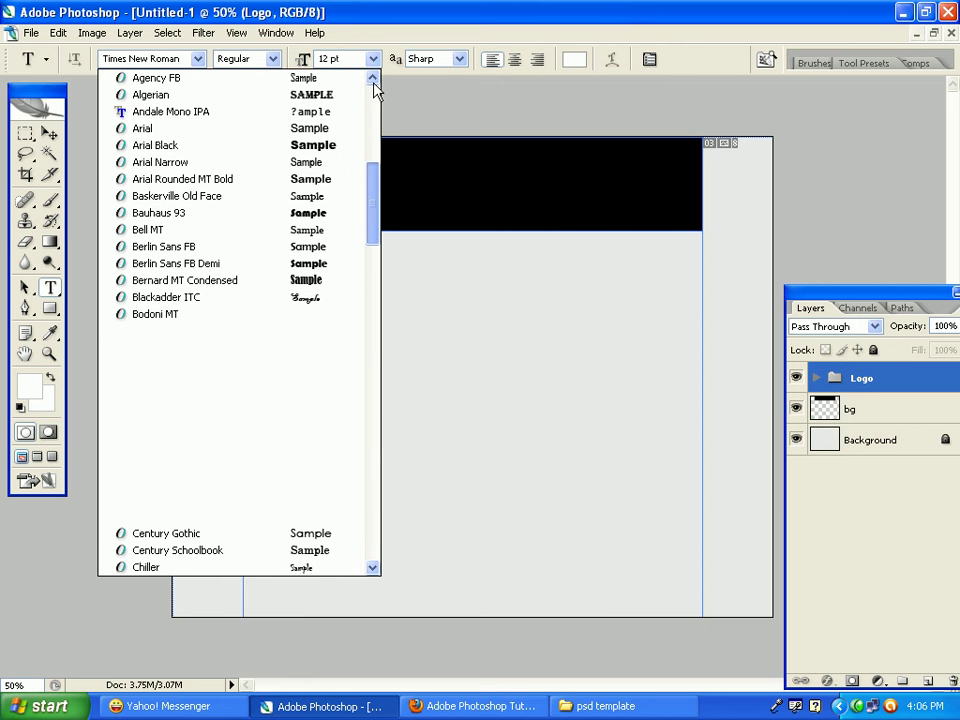
left_click(187, 134)
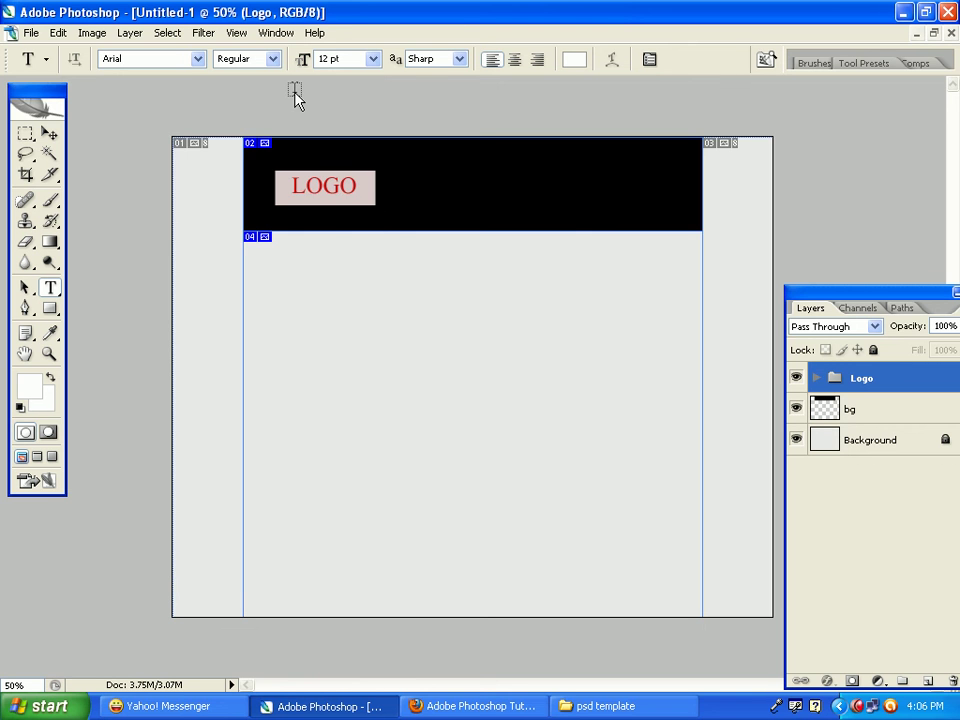
left_click(372, 60)
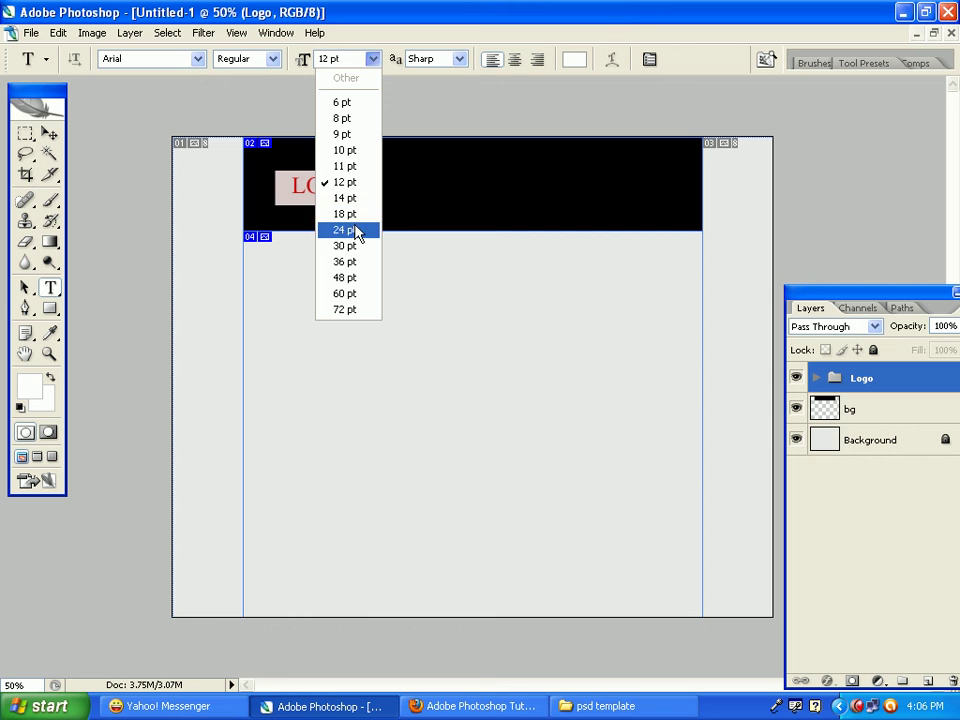
left_click(345, 214)
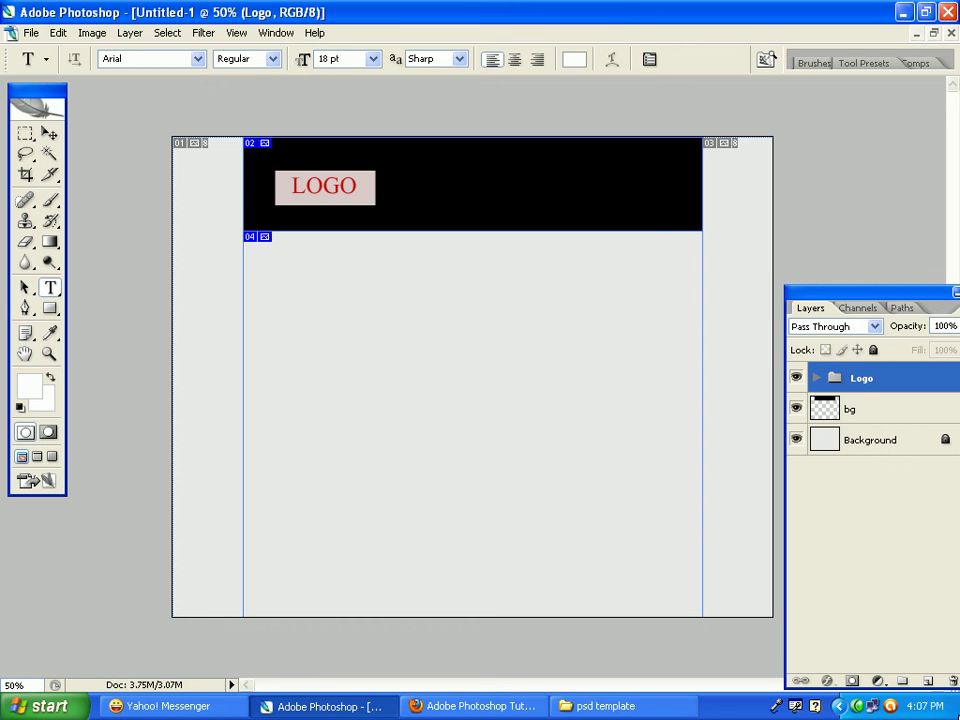
Step: Add a new empty layer above the Logo group
left_click(926, 684)
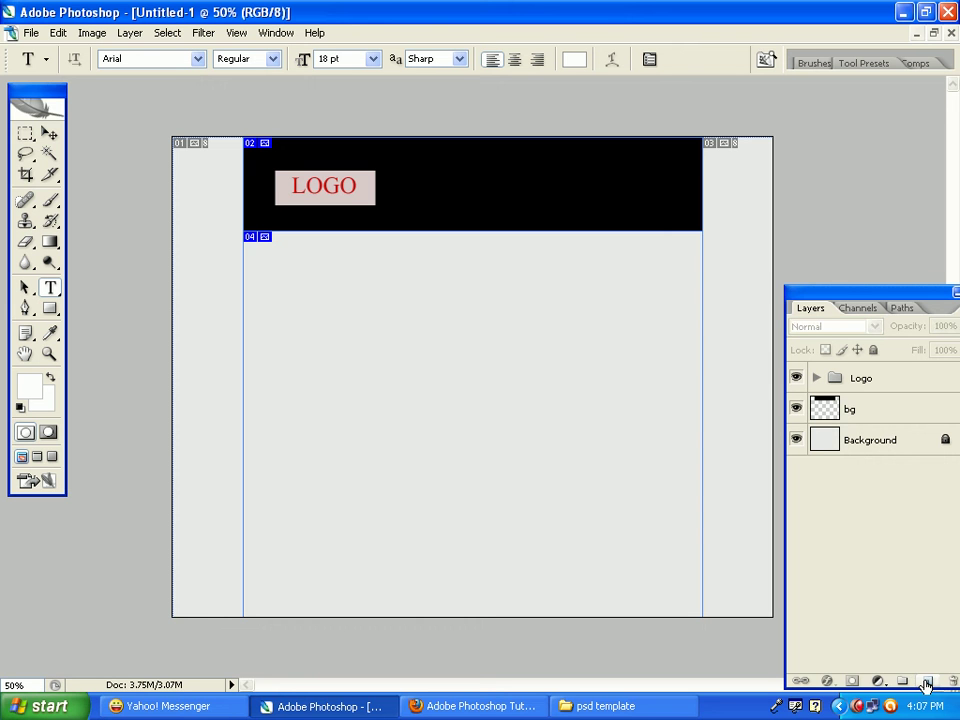
left_click(873, 389)
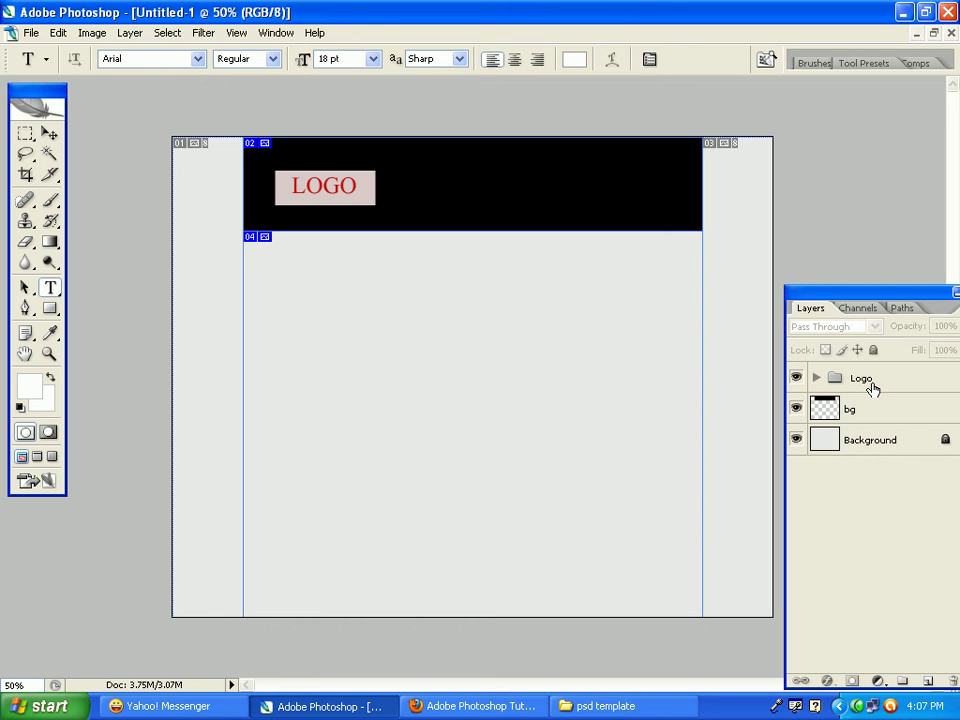
left_click(873, 389)
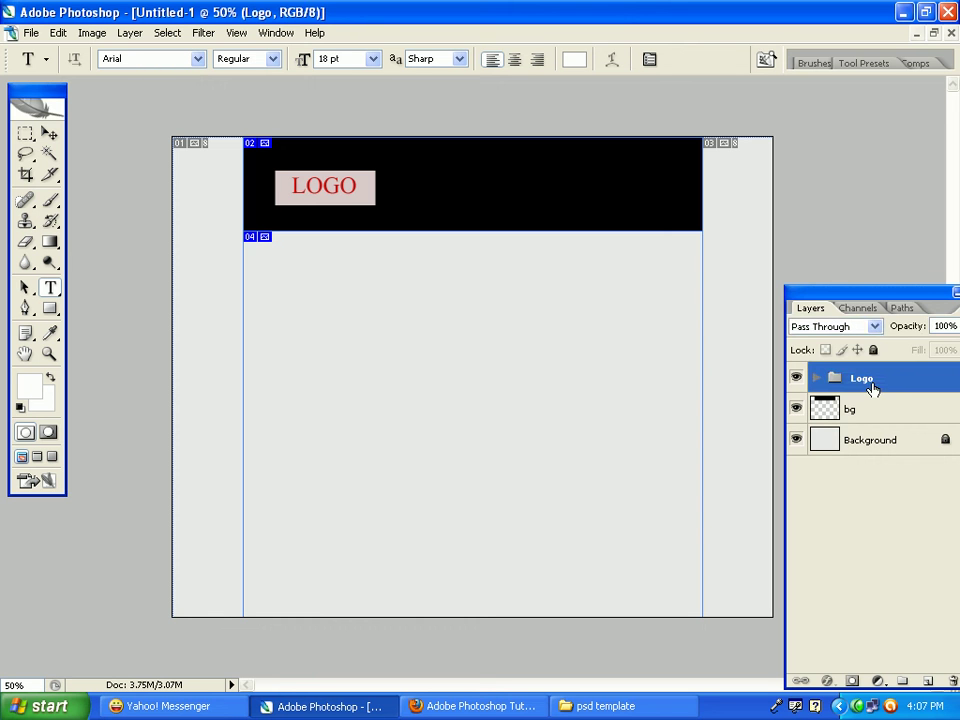
key("ctrl+a")
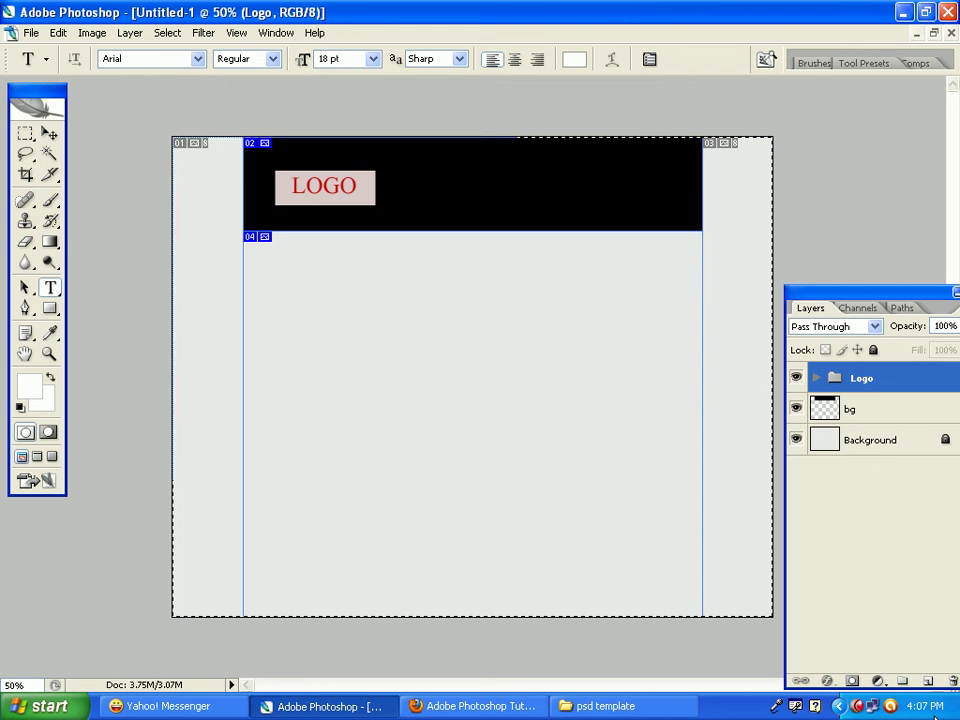
left_click(928, 682)
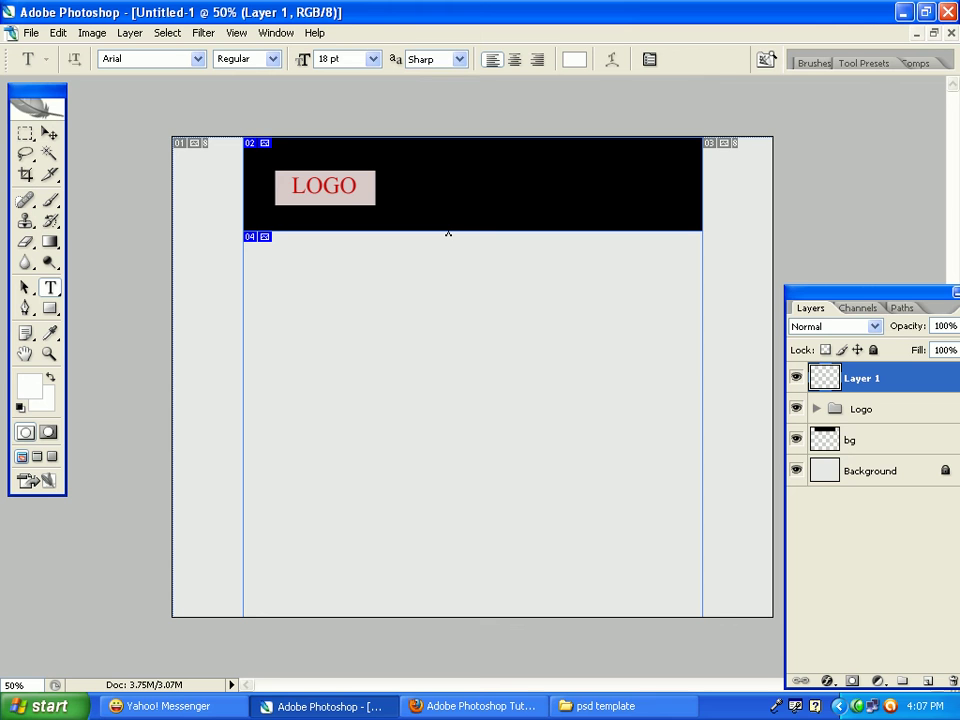
Step: Start a white Arial 12 pt text line with the word Home in the header's lower part, right of the logo
left_click(448, 230)
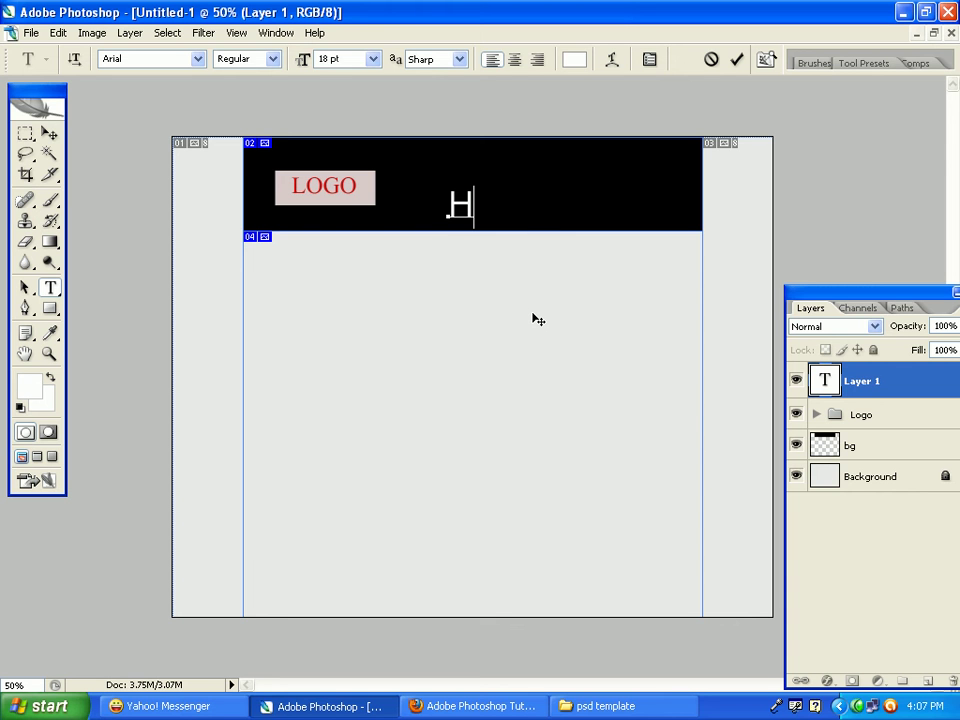
key("Left")
key("Delete")
left_click(373, 60)
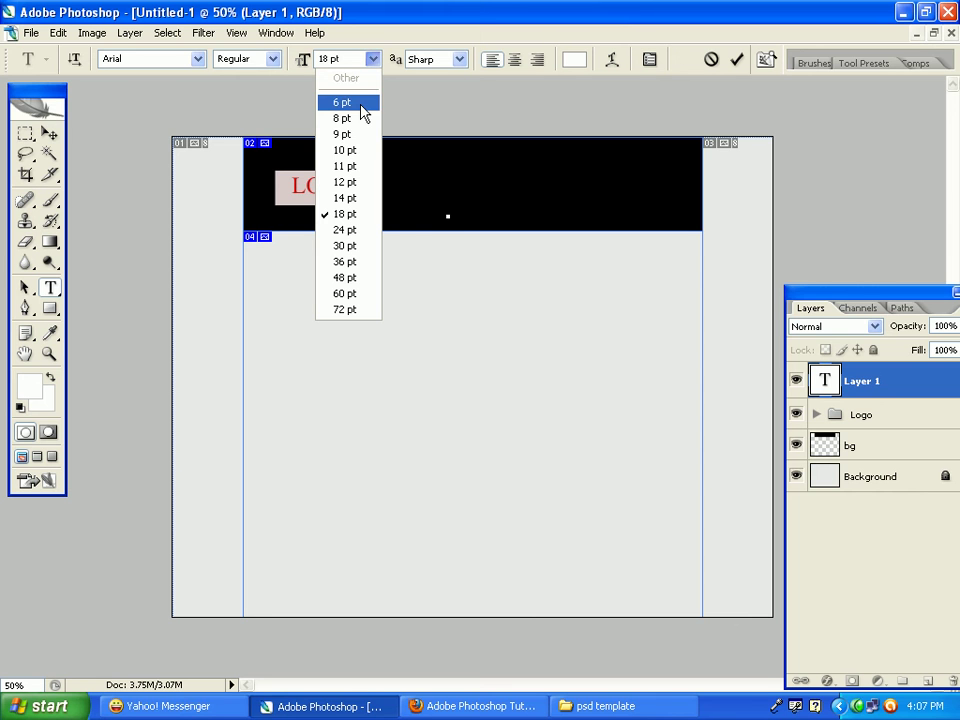
left_click(348, 183)
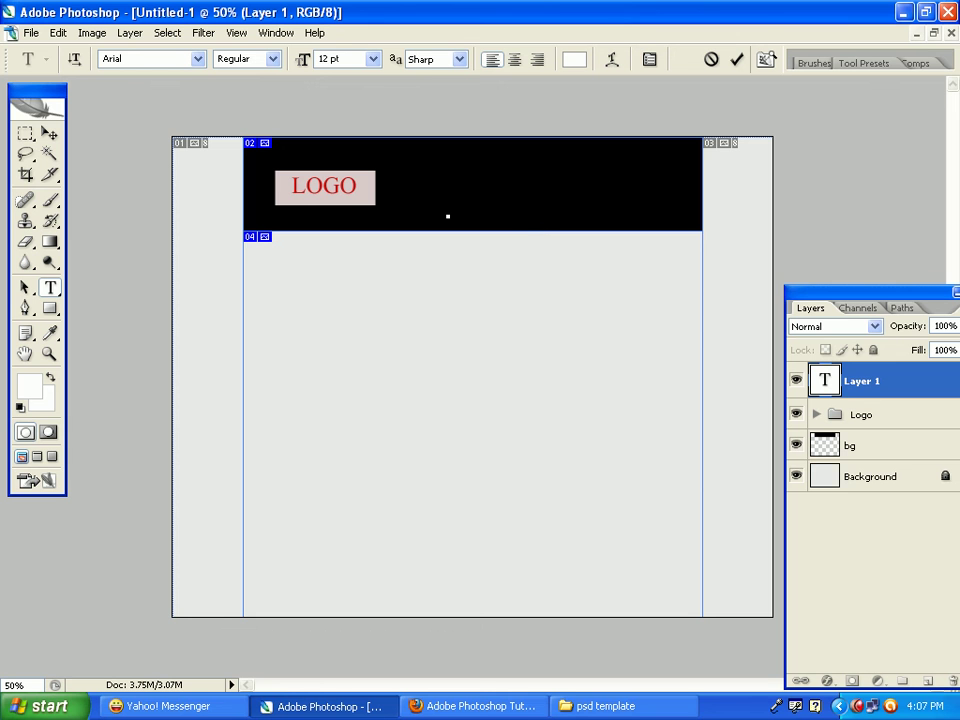
type("Home")
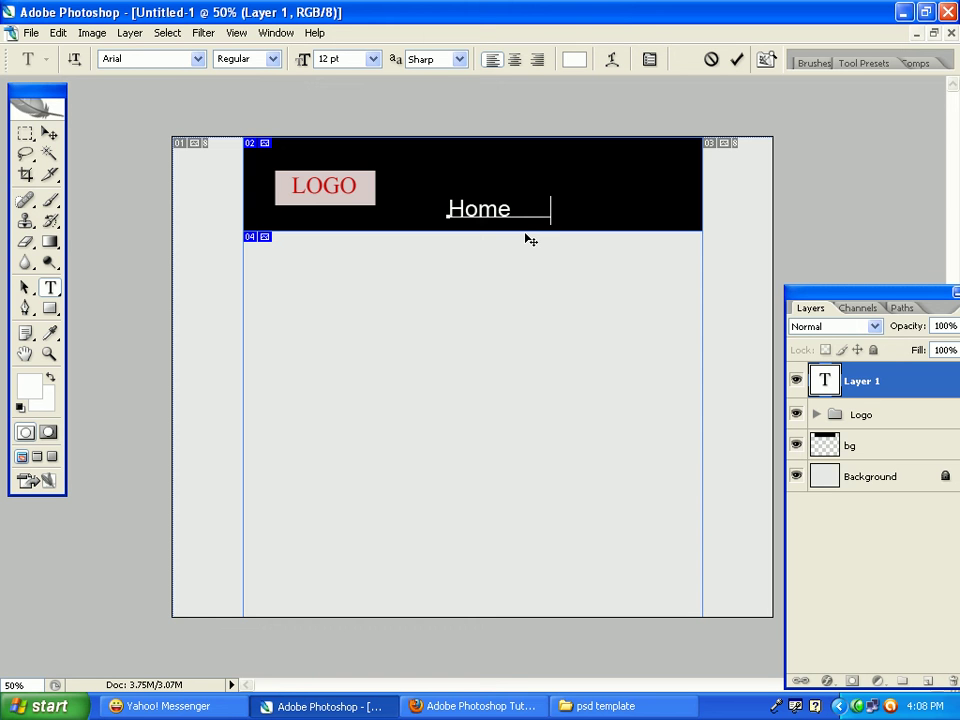
Step: Add the words About and Contact after Home on the same text line, separated by spaces, and commit the text
key("BackSpace")
key("BackSpace")
key("BackSpace")
key("BackSpace")
type("About")
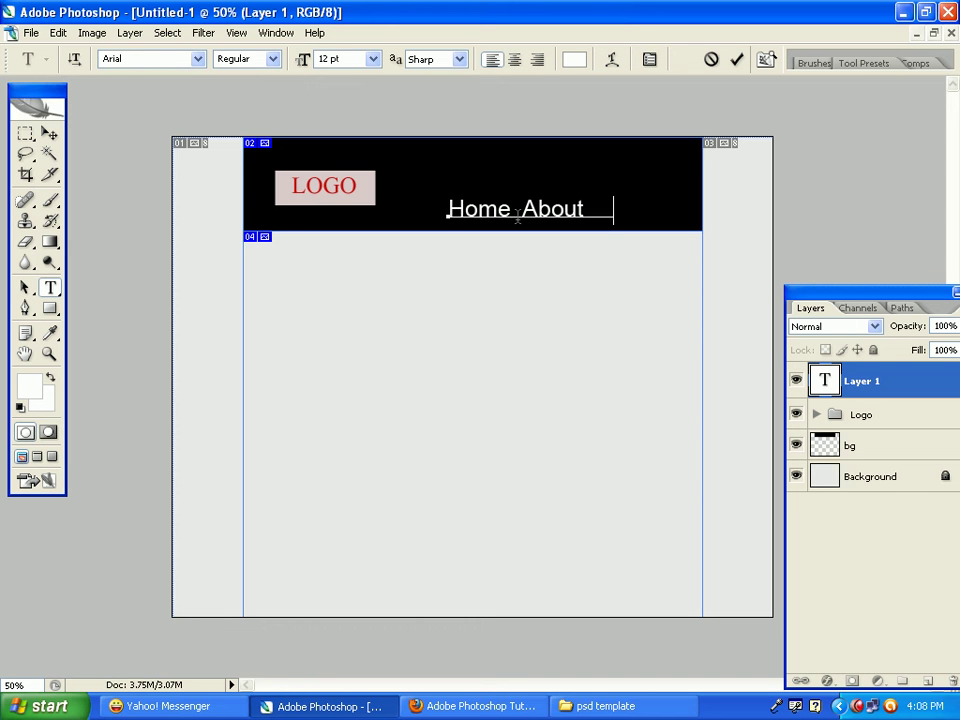
type("Contact")
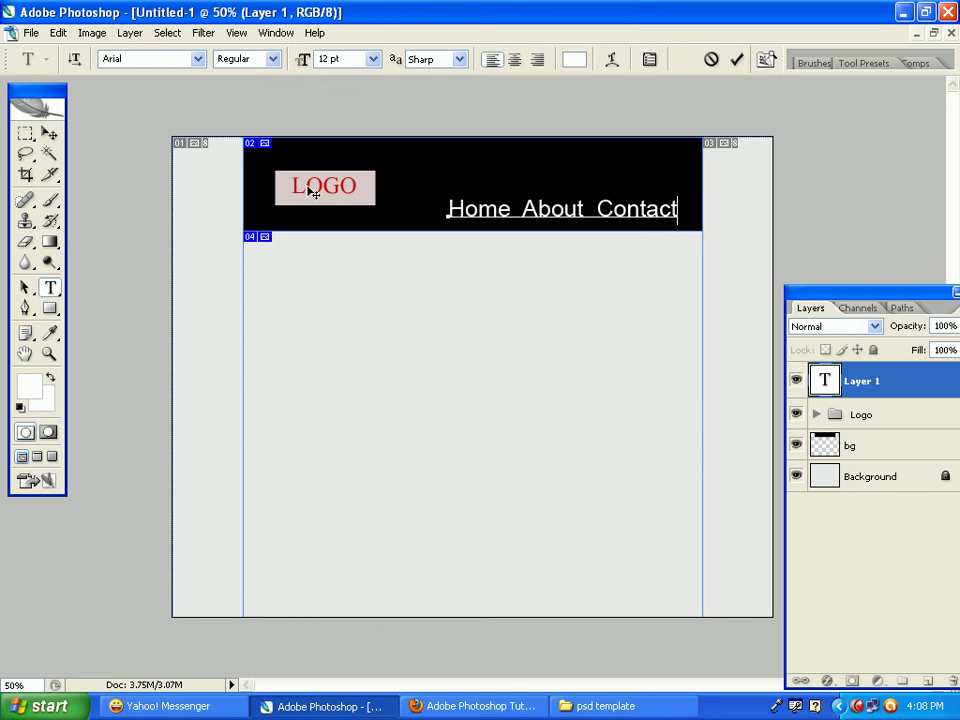
left_click(47, 138)
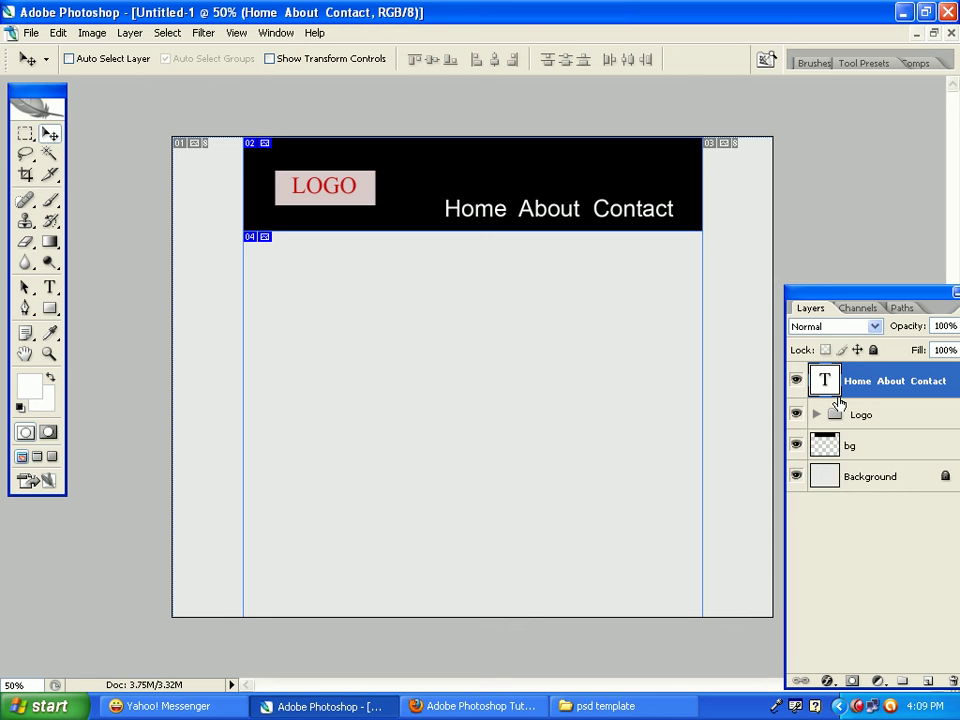
Step: Group the Home About Contact text layer, name the group topnav, and select the text layer inside it
key("ctrl+g")
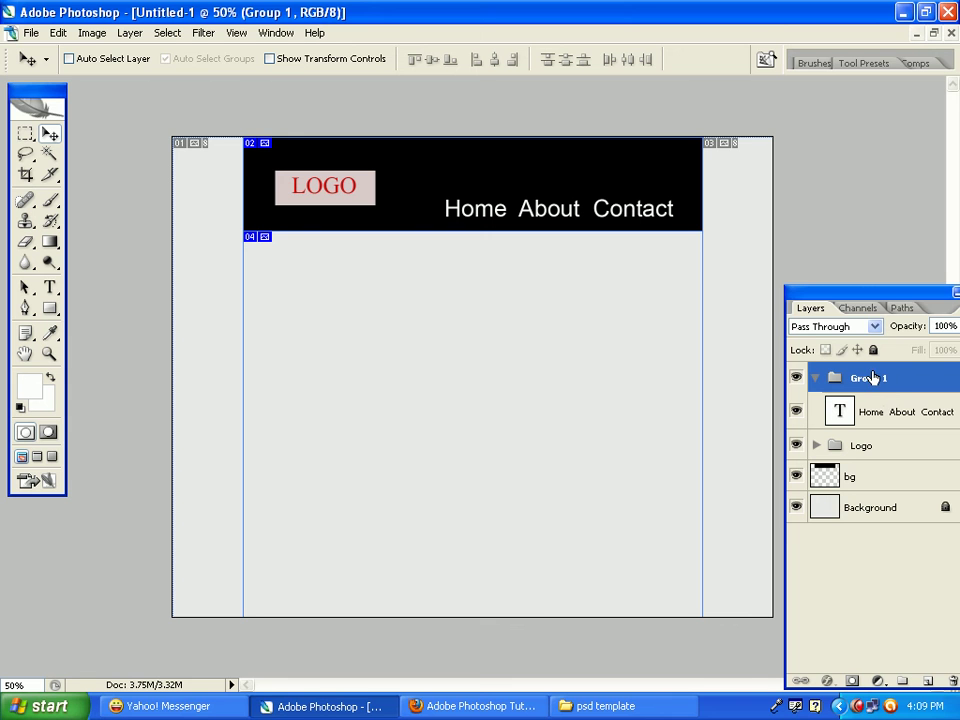
double_click(866, 380)
type("topnav")
left_click(870, 405)
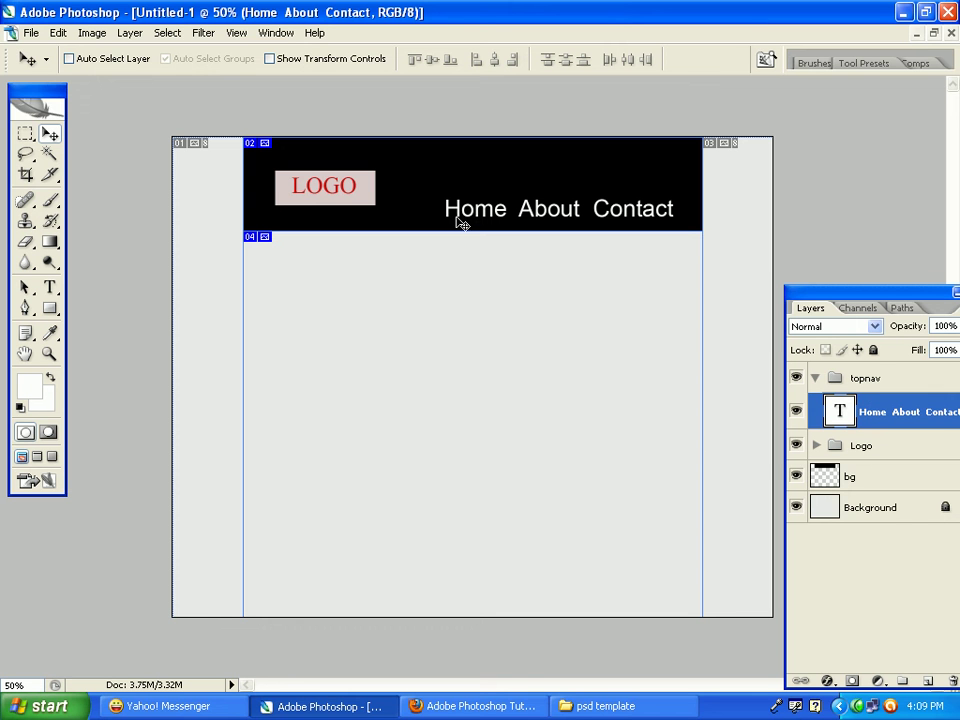
Step: Draw a rounded rectangle with 10 px radius in color 898282 over the word Home in the header
left_click(47, 310)
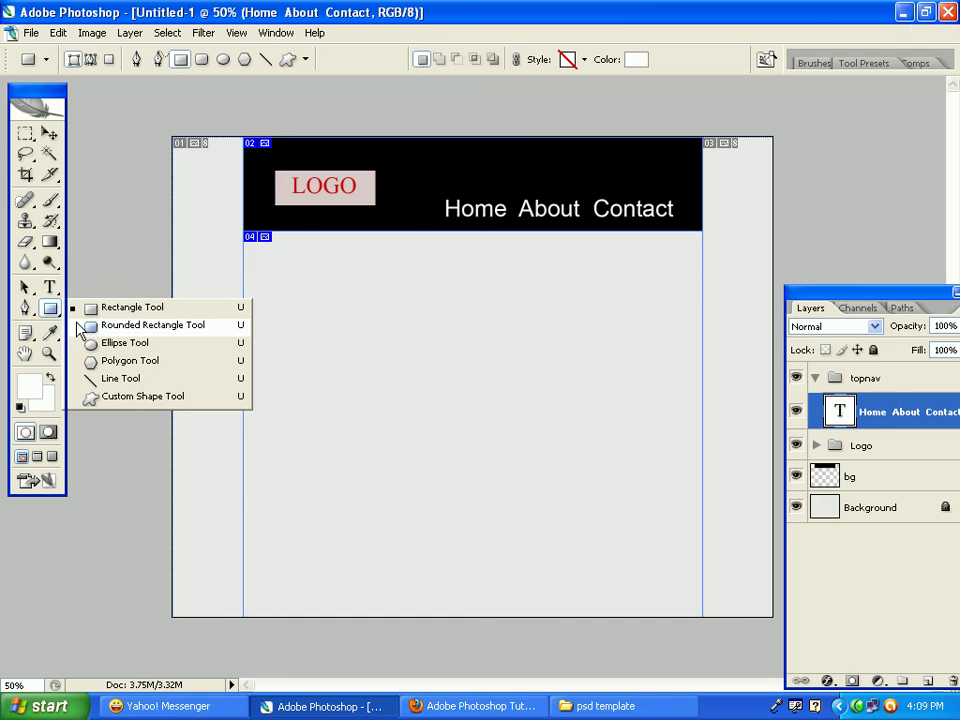
left_click(78, 324)
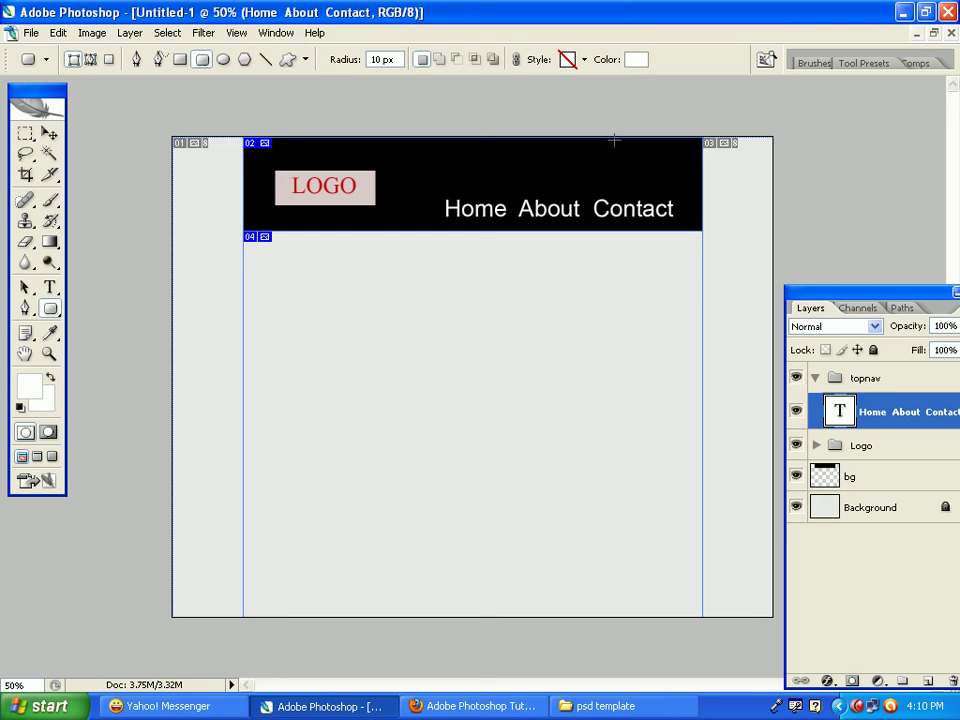
left_click(636, 60)
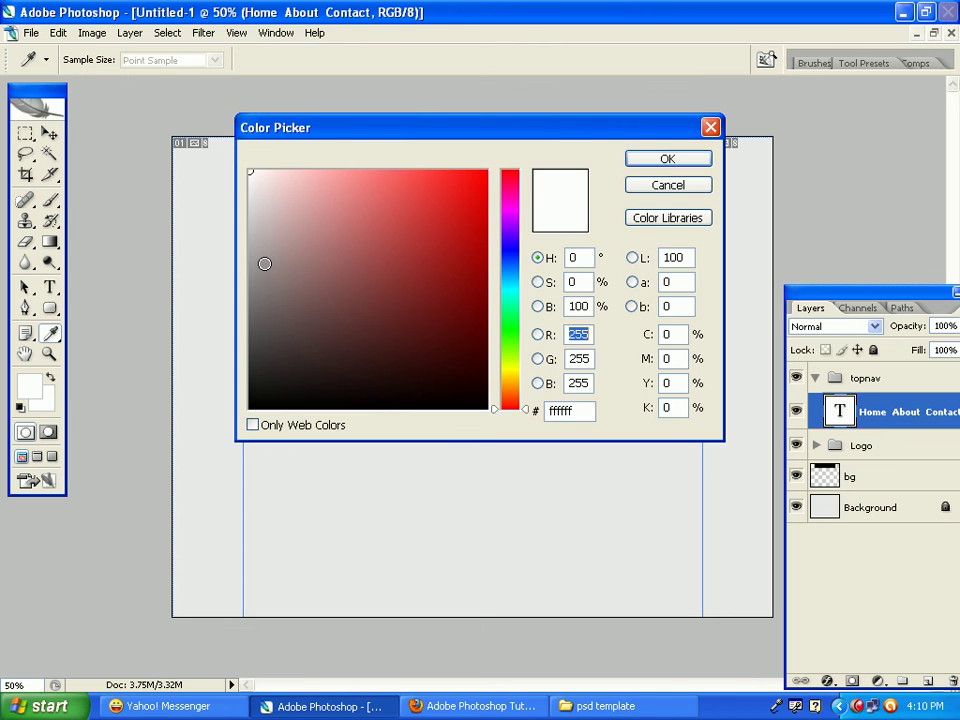
left_click(263, 265)
left_click(260, 282)
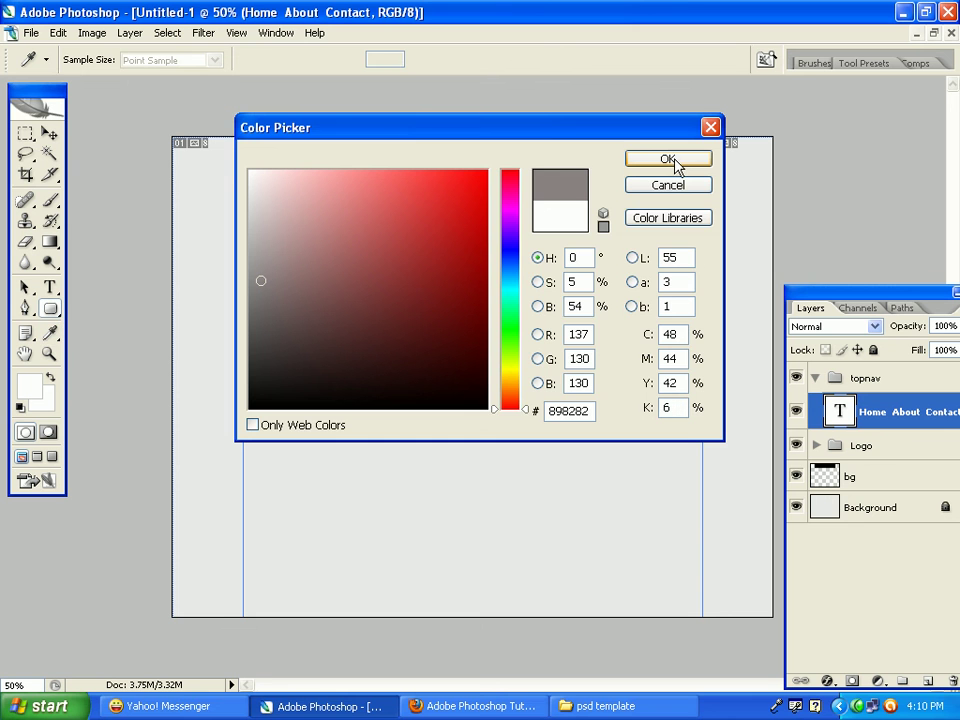
left_click(668, 160)
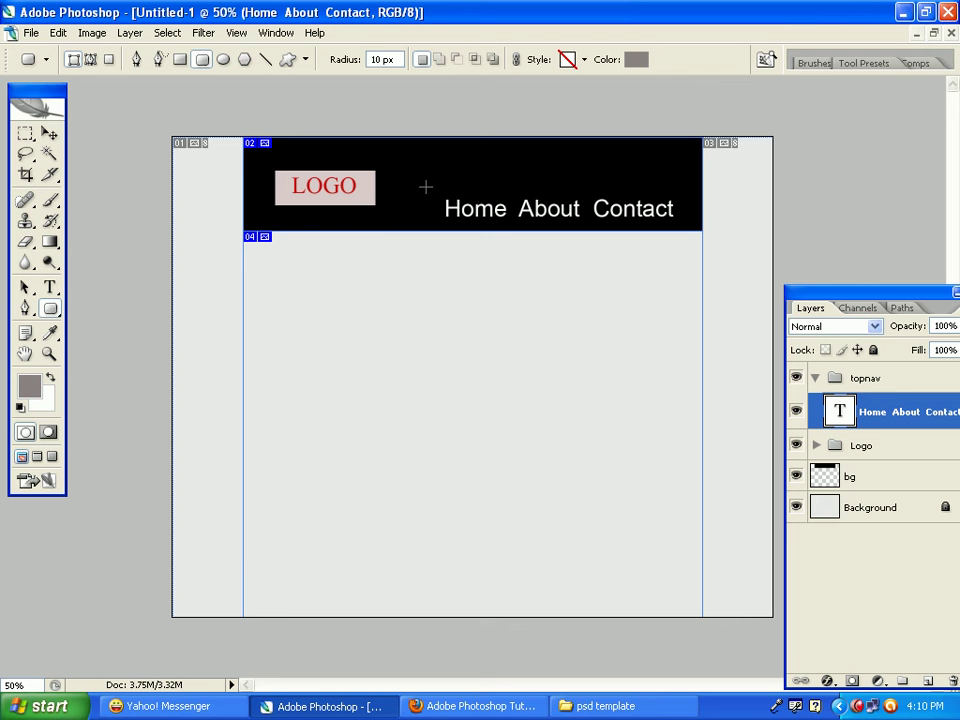
left_click_drag(426, 187, 511, 221)
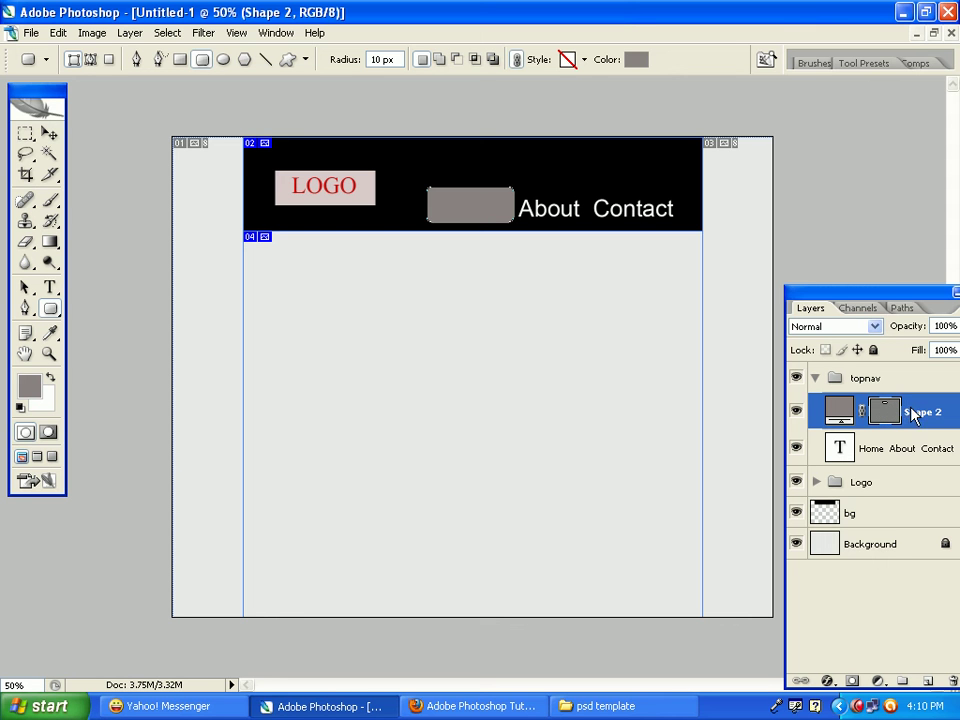
Step: Rasterize the rounded rectangle's layer and move it below the Home About Contact text layer within the topnav group
right_click(913, 413)
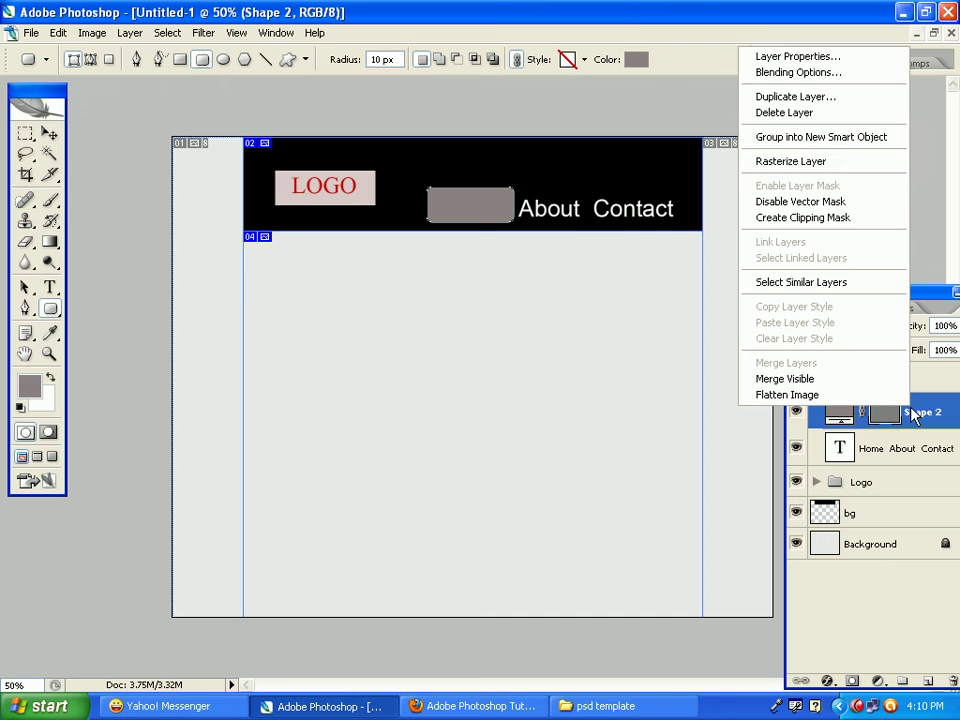
left_click(827, 163)
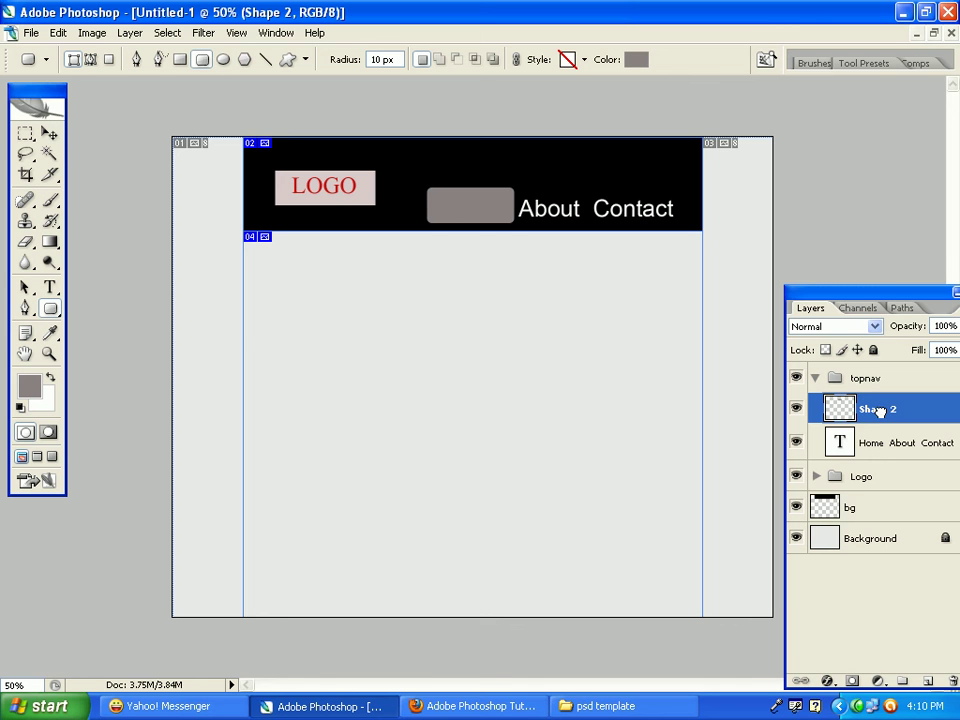
left_click_drag(877, 410, 876, 464)
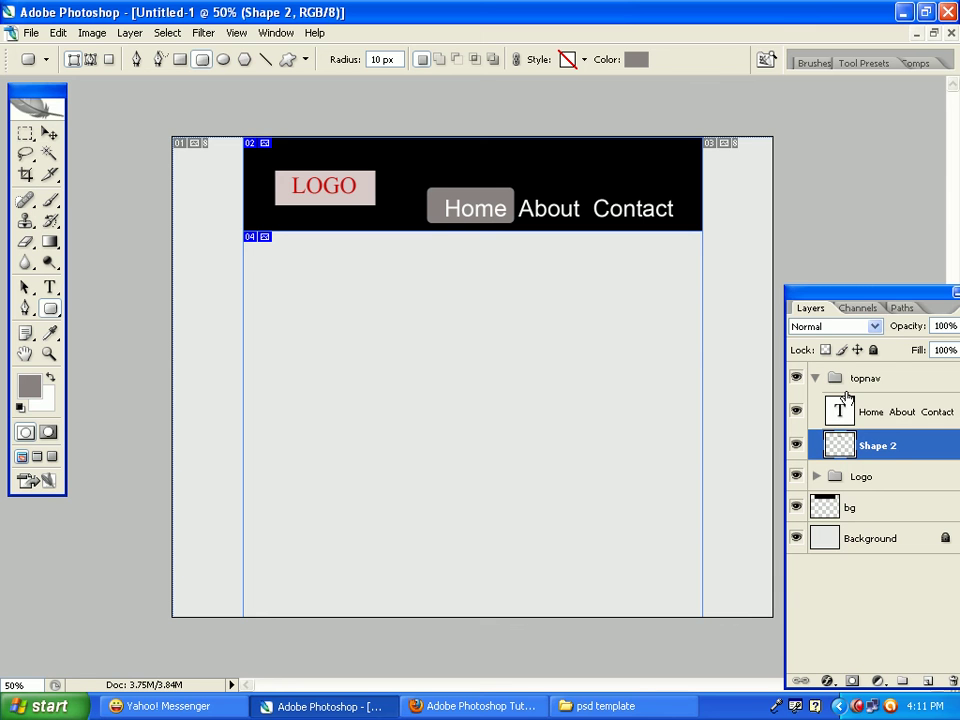
Step: Rename the rounded rectangle's layer as shape, then hide it and show it again
double_click(866, 448)
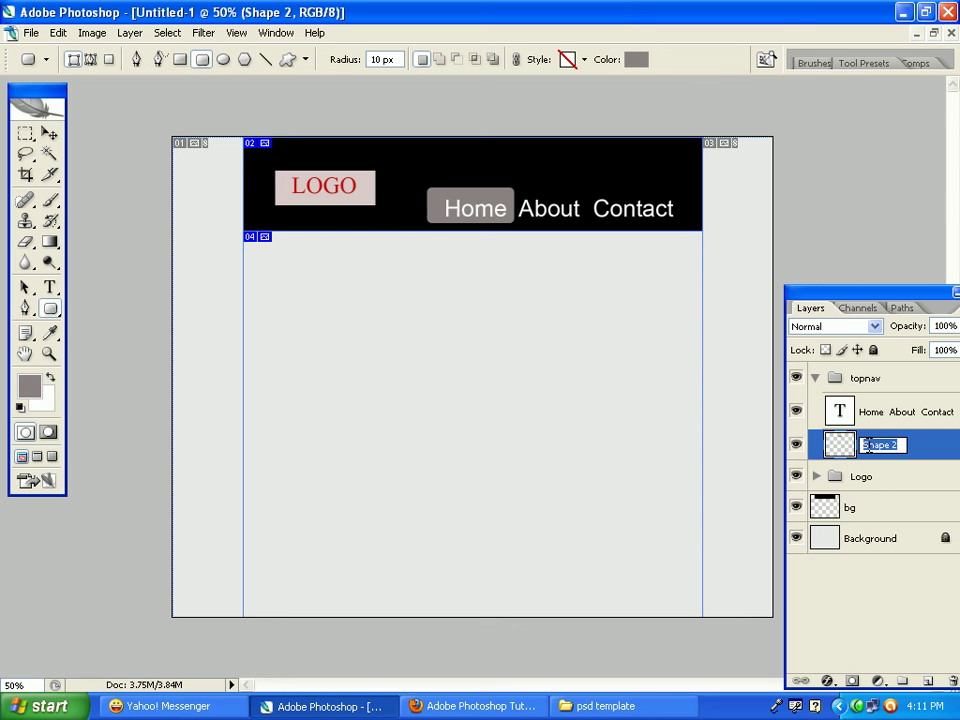
type("shape")
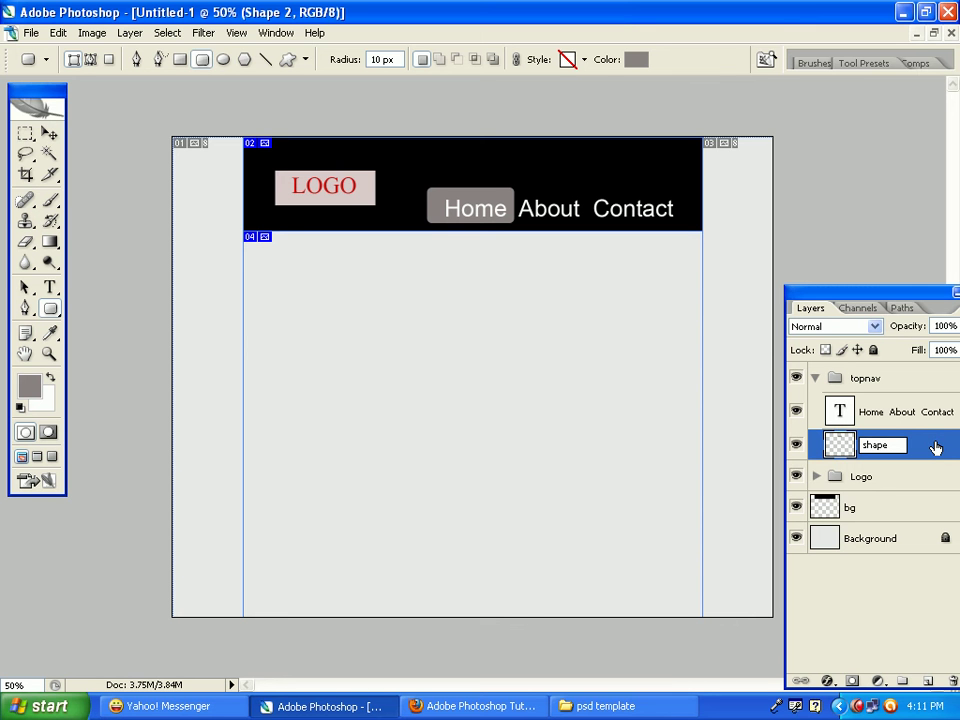
key("Return")
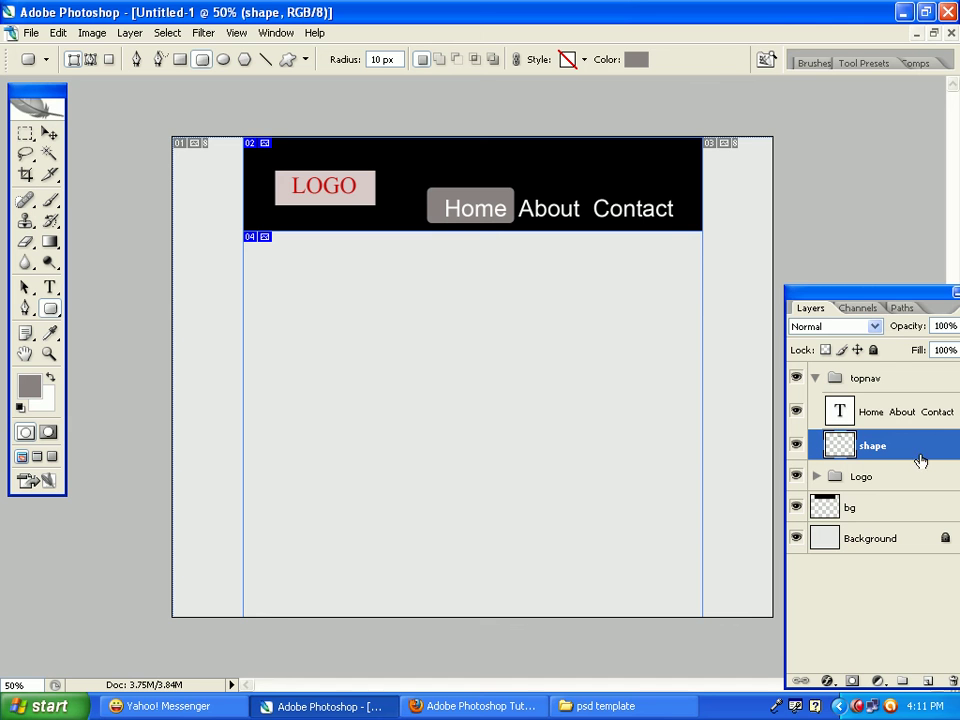
left_click(796, 446)
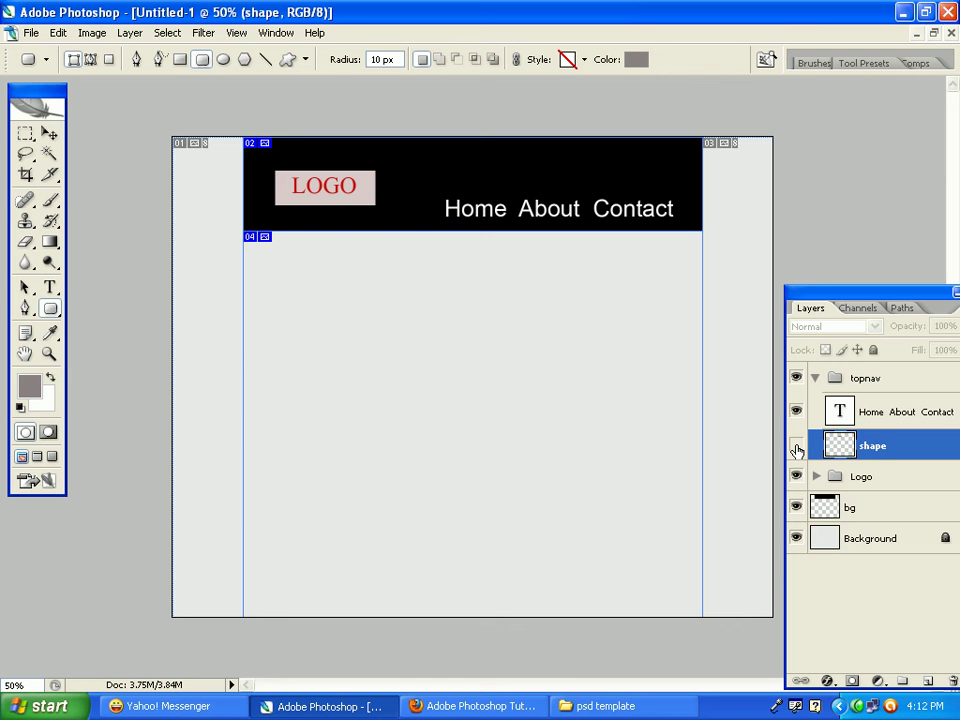
left_click(796, 446)
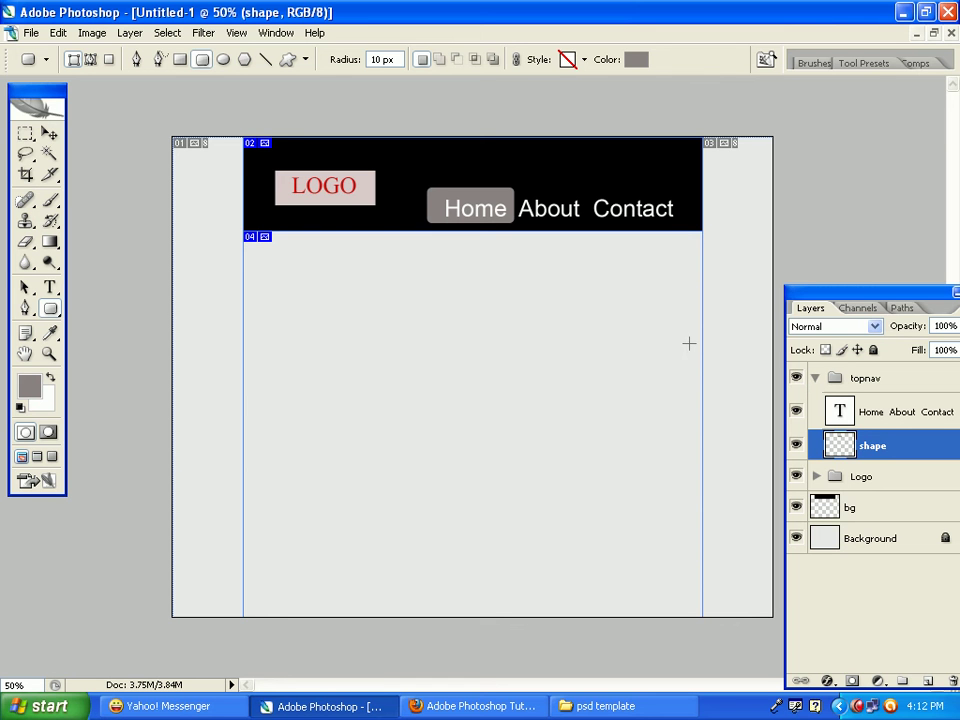
Step: Group the topnav group, the Logo group and the bg layer together, and name the new group Header
left_click(815, 378)
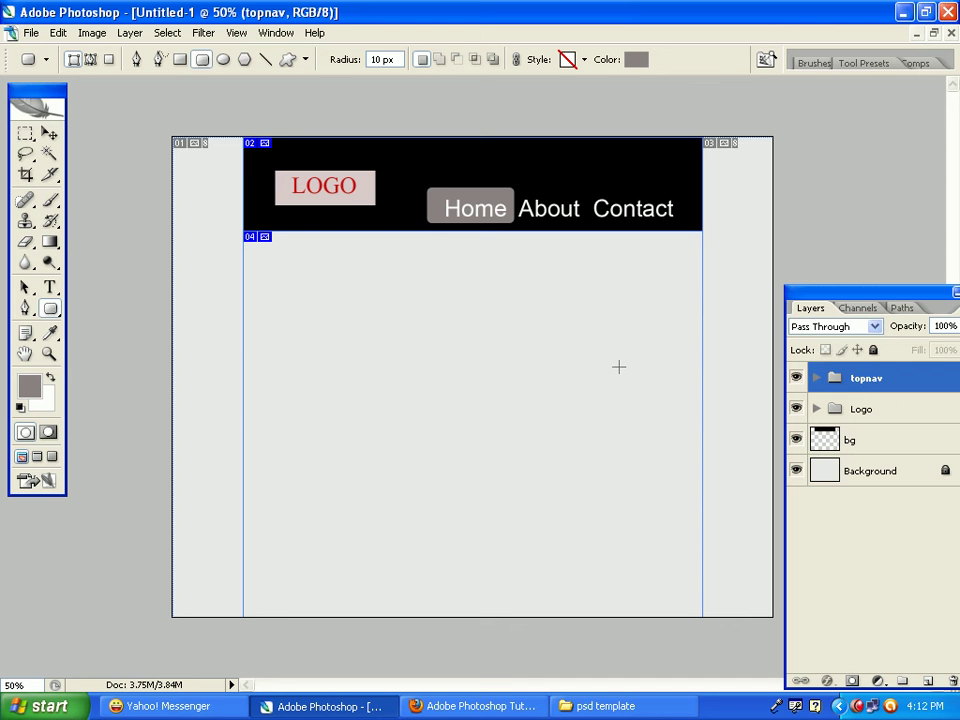
left_click(847, 441)
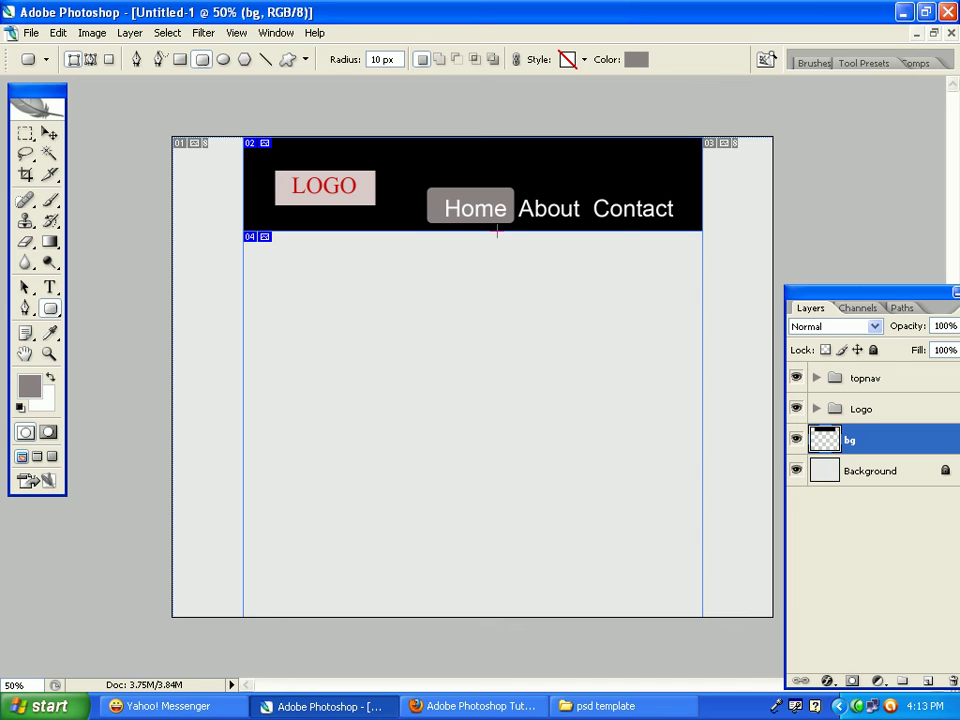
left_click(884, 378, "ctrl")
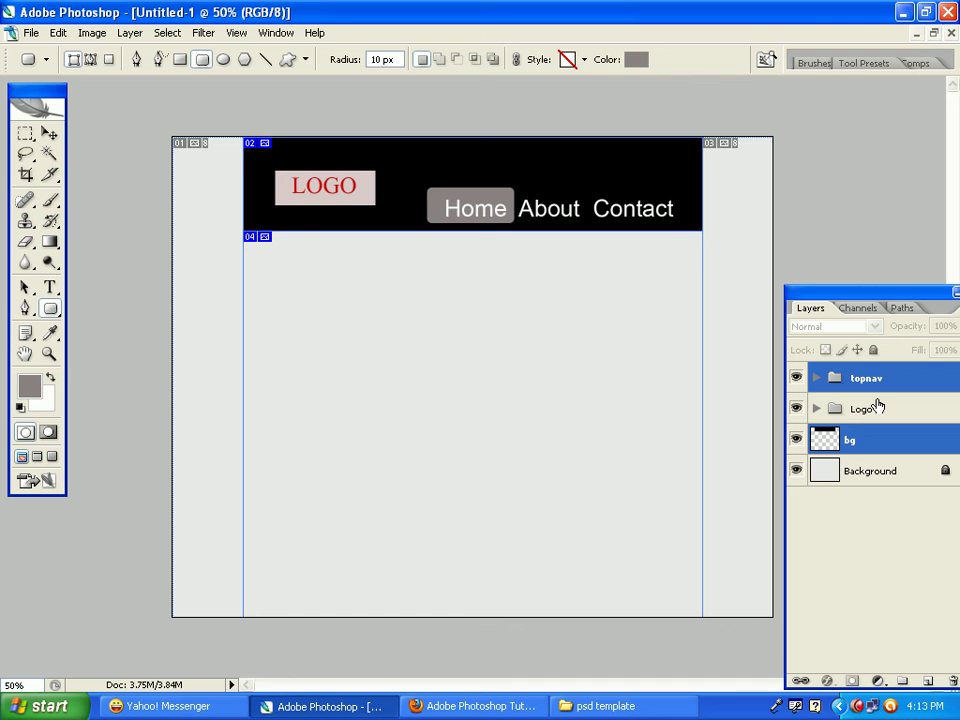
left_click(868, 408, "ctrl")
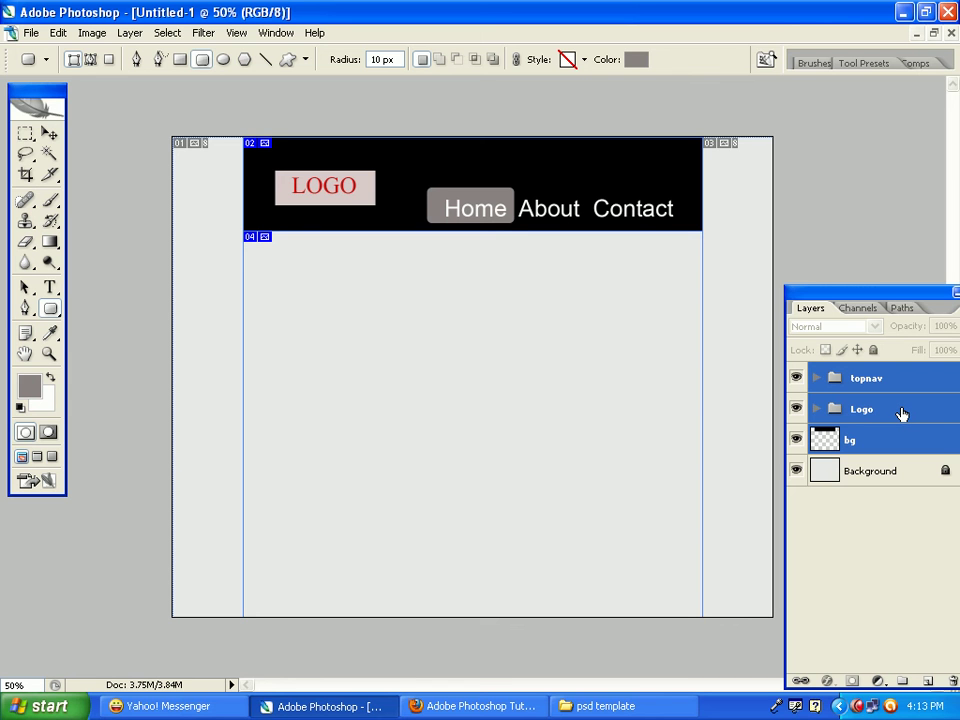
key("ctrl+g")
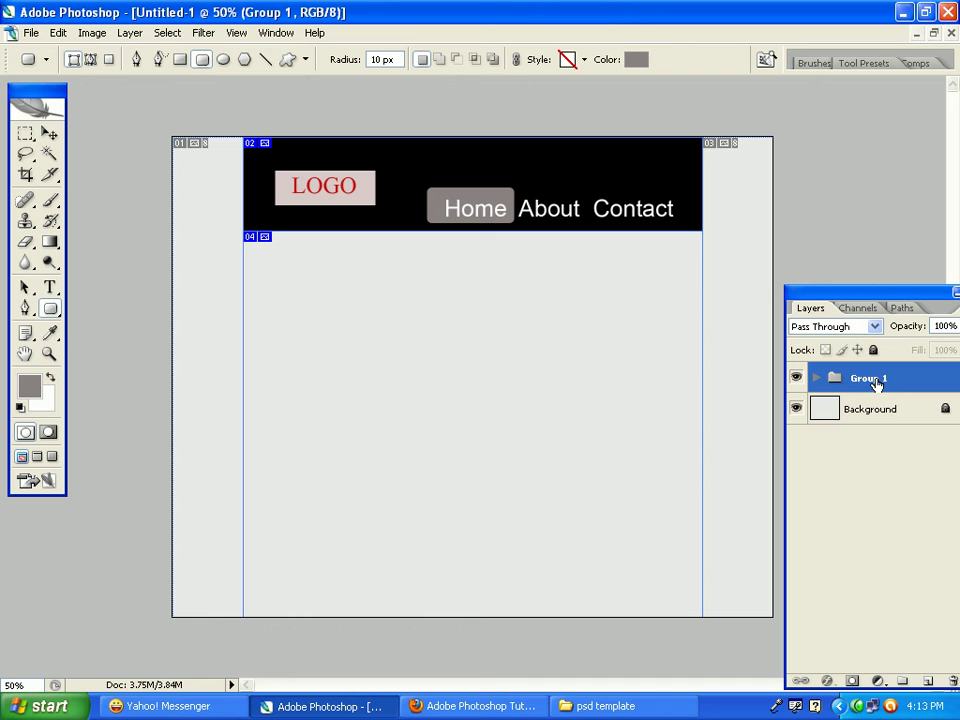
double_click(859, 386)
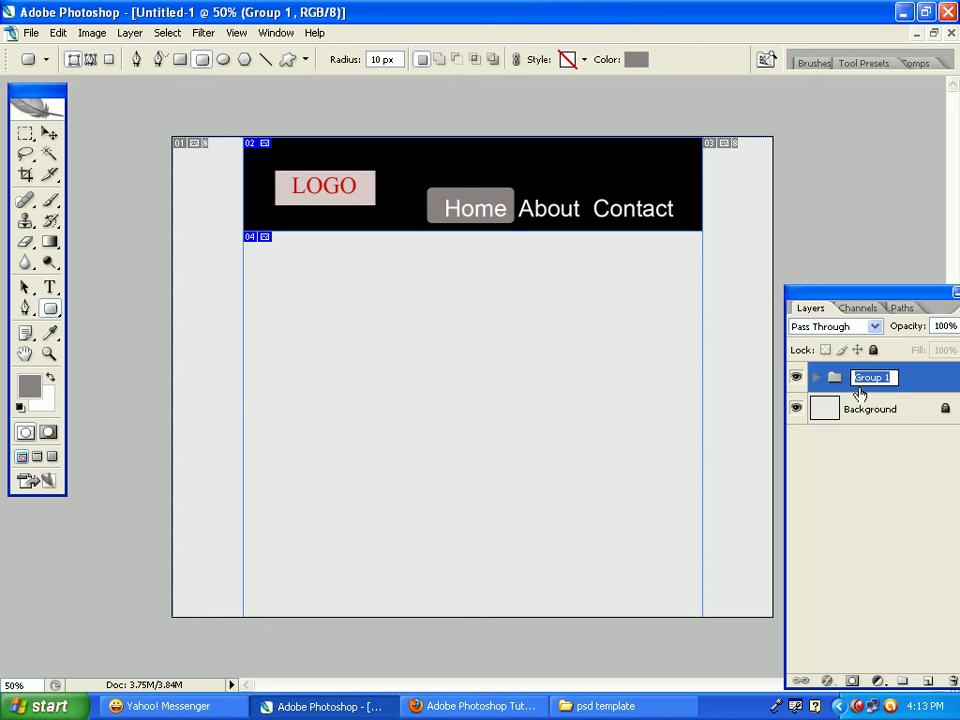
type("Header")
key("Return")
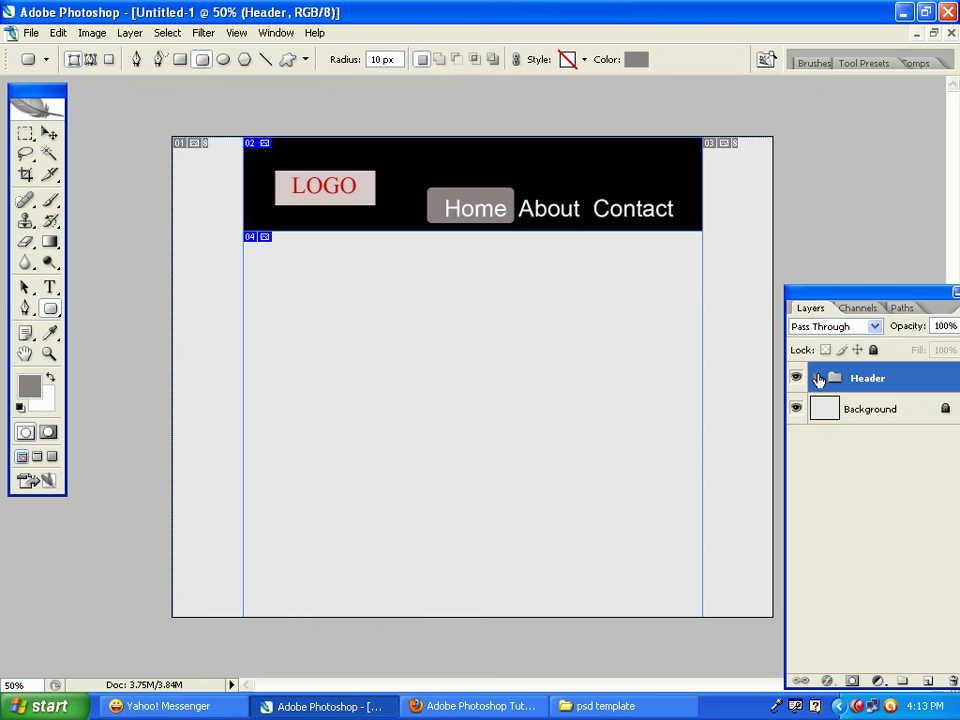
left_click(818, 379)
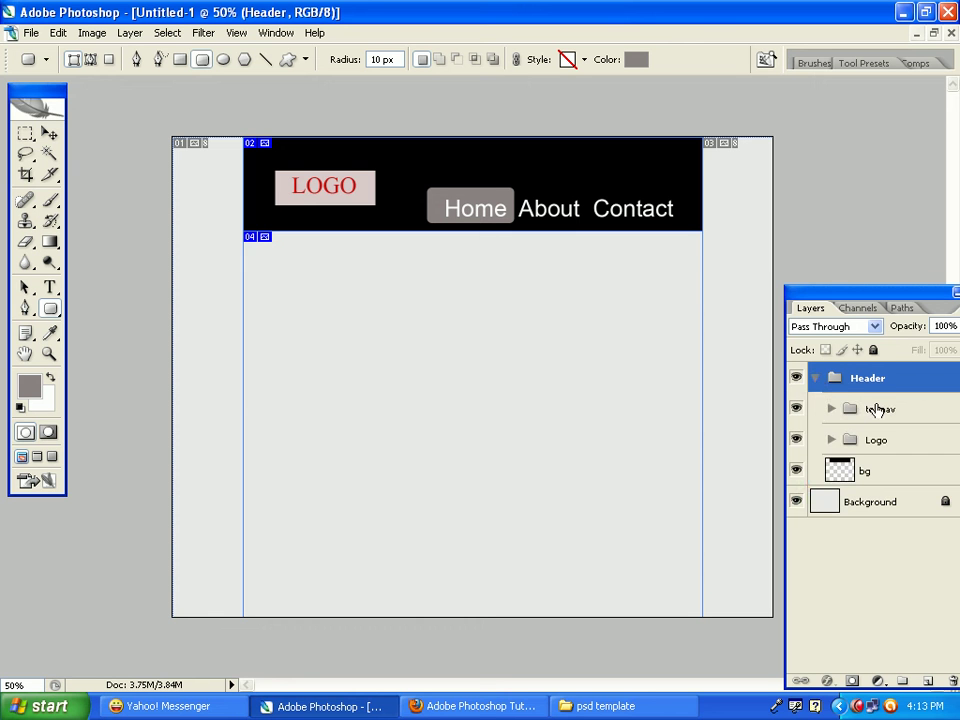
left_click(816, 378)
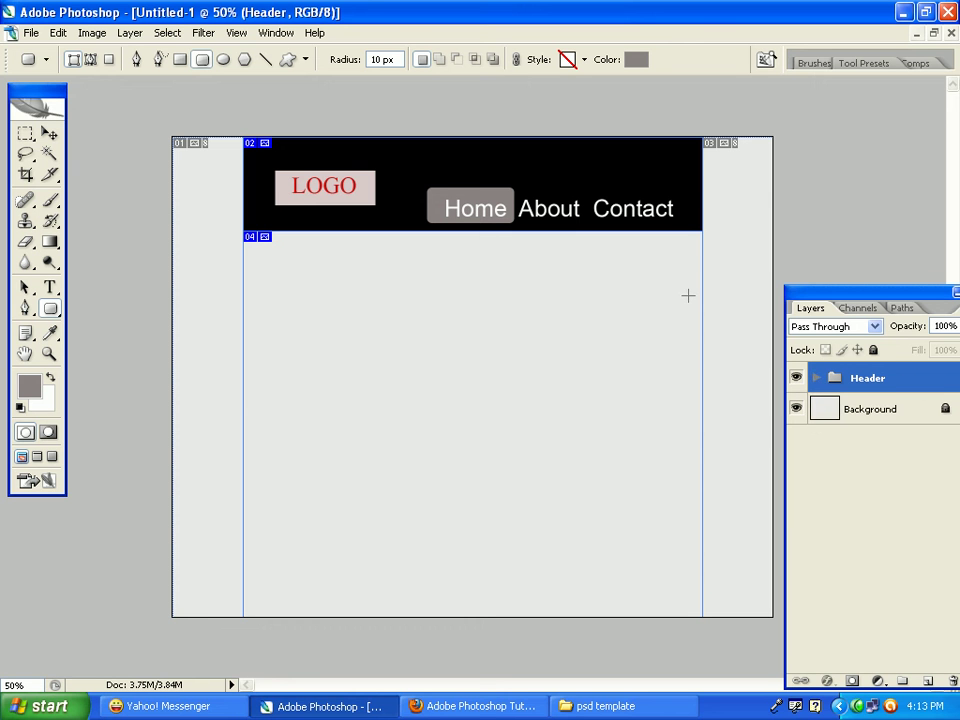
Step: Rename the Shape 1 layer inside the Logo group as Shape, and collapse the Logo and Header groups
left_click(816, 378)
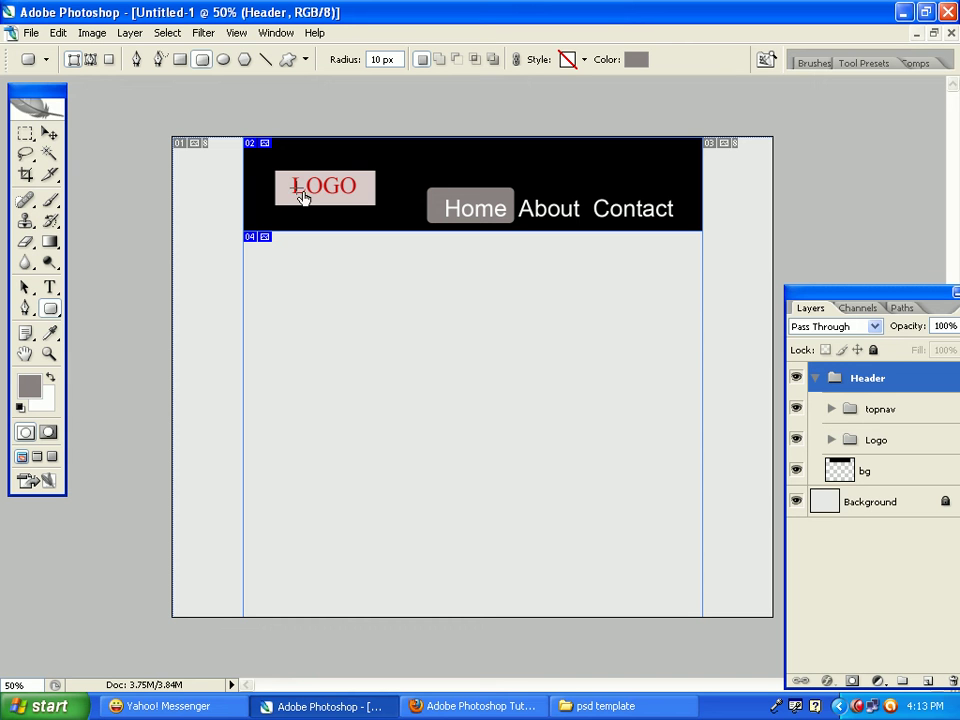
left_click(833, 441)
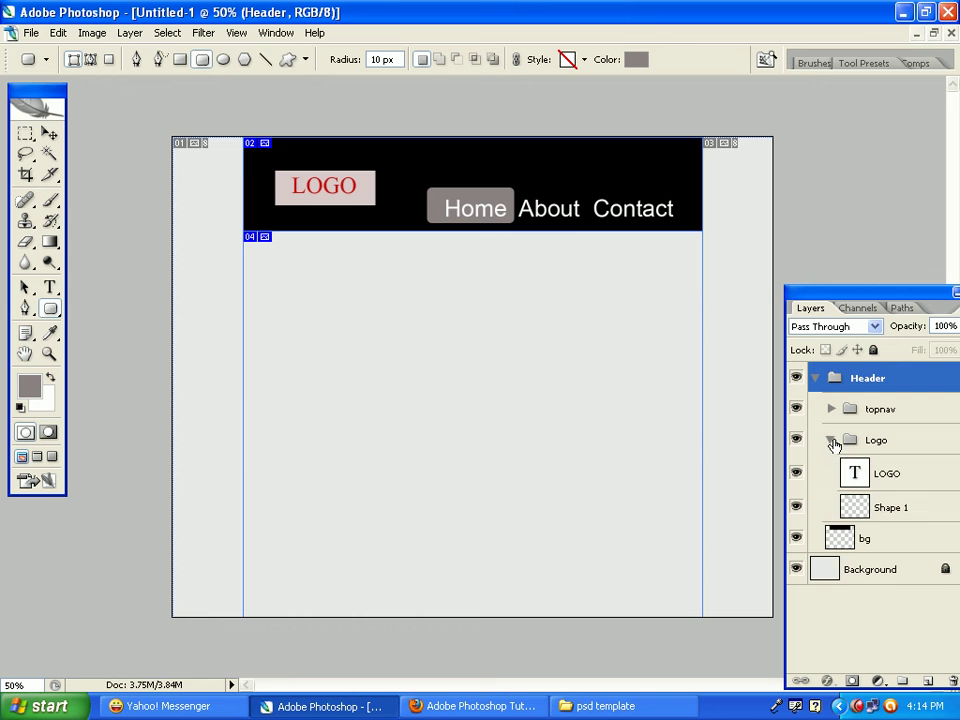
left_click(884, 513)
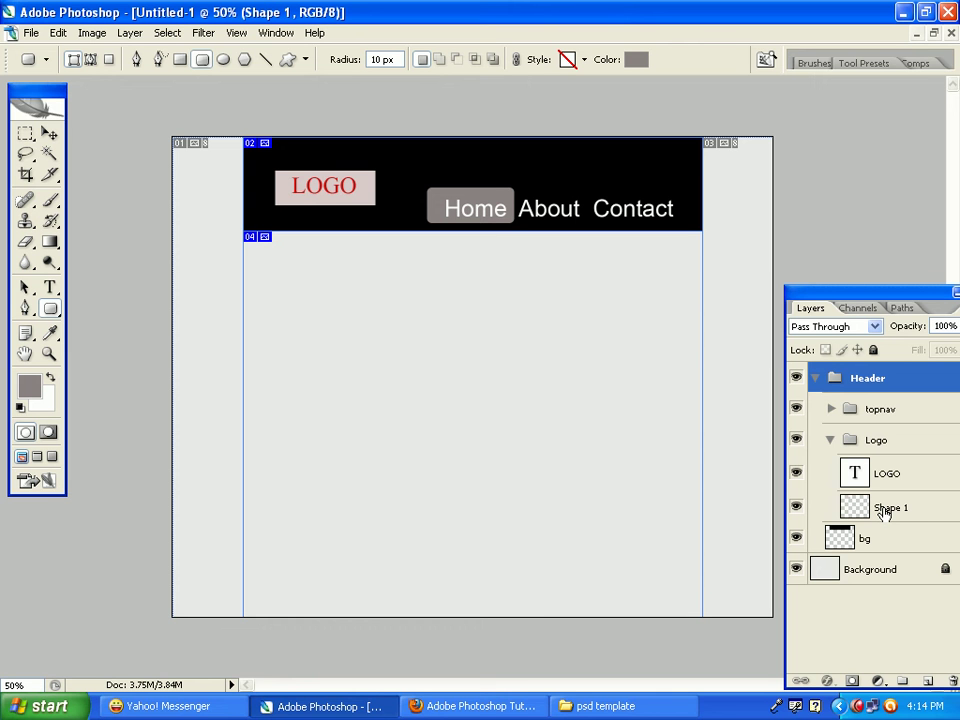
double_click(886, 508)
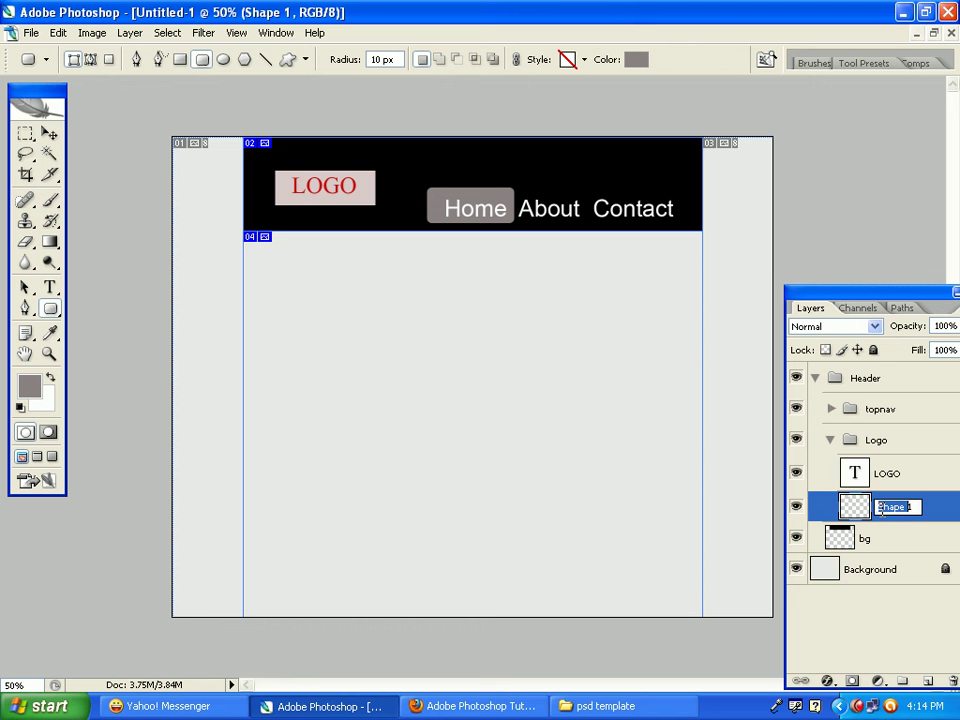
left_click(881, 512)
key("BackSpace")
key("BackSpace")
key("Return")
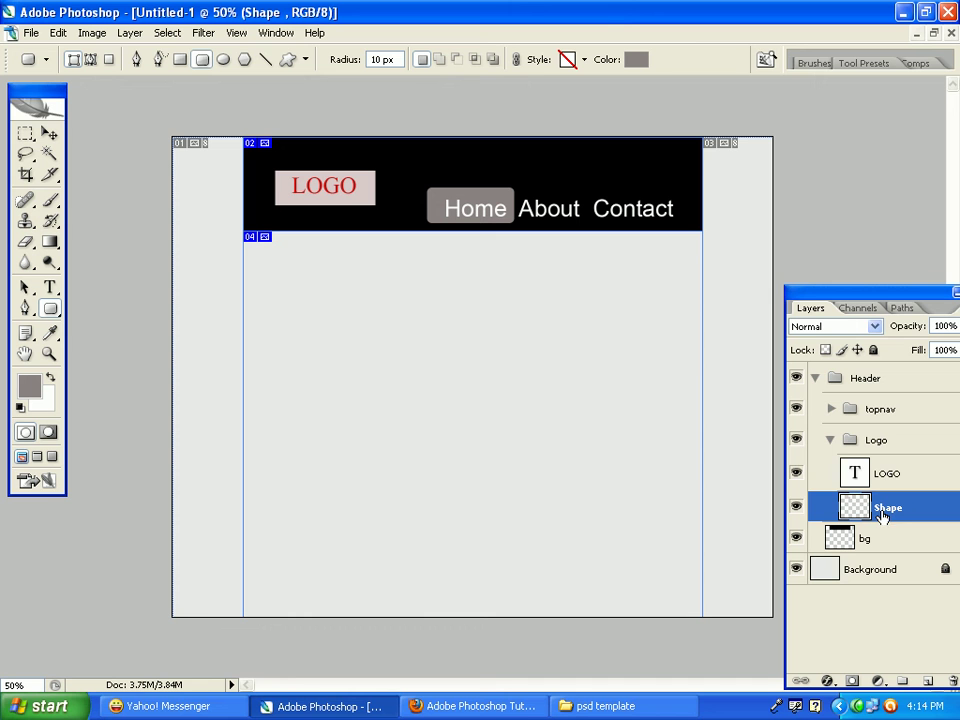
left_click(838, 447)
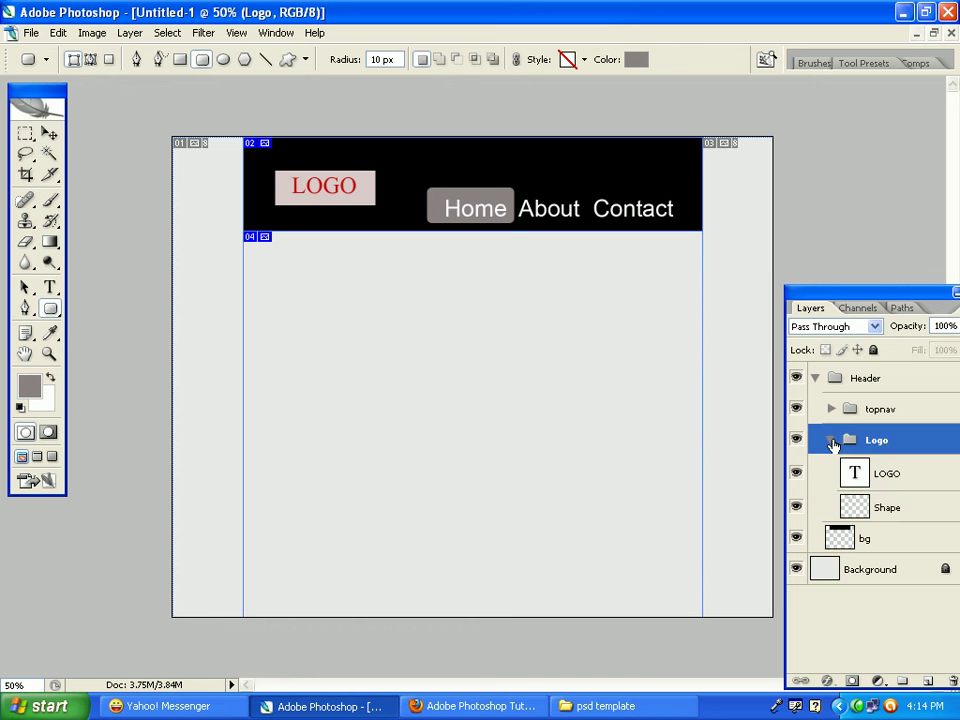
left_click(831, 441)
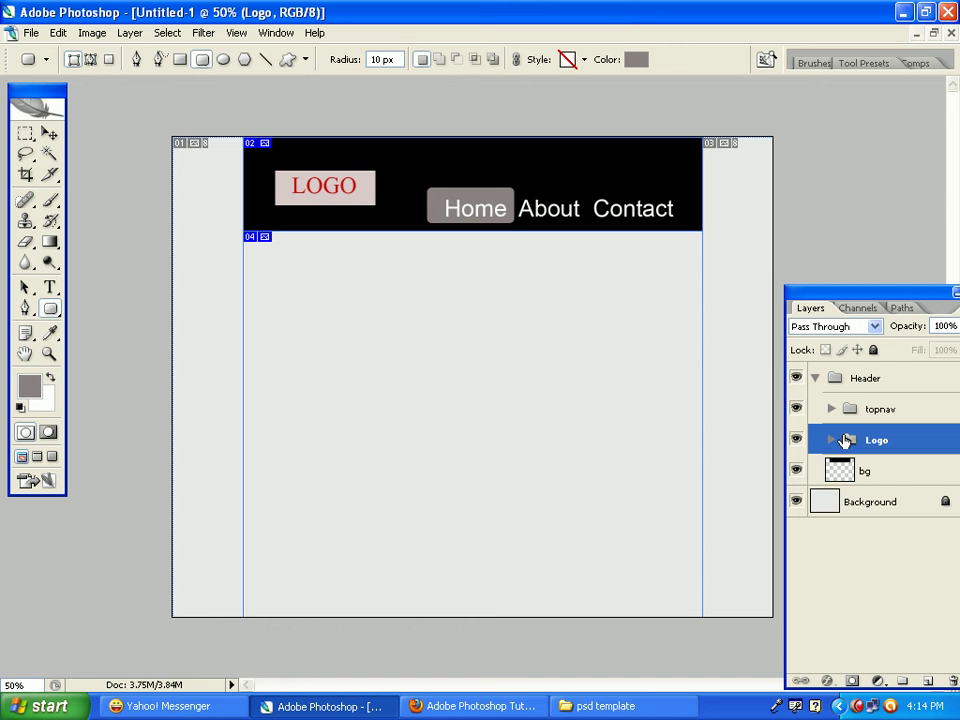
left_click(815, 382)
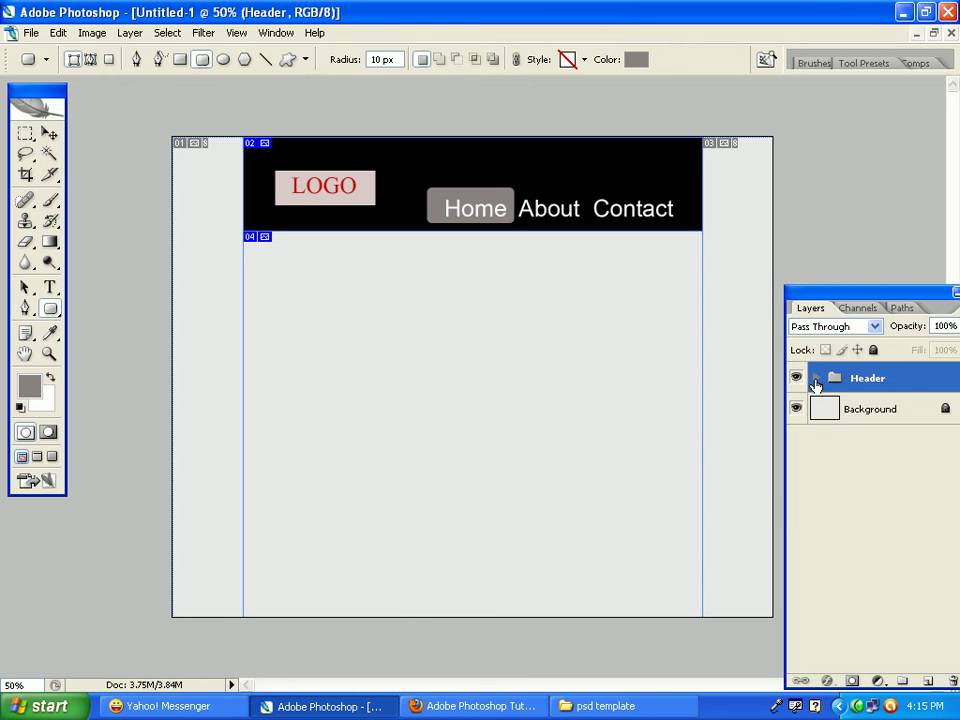